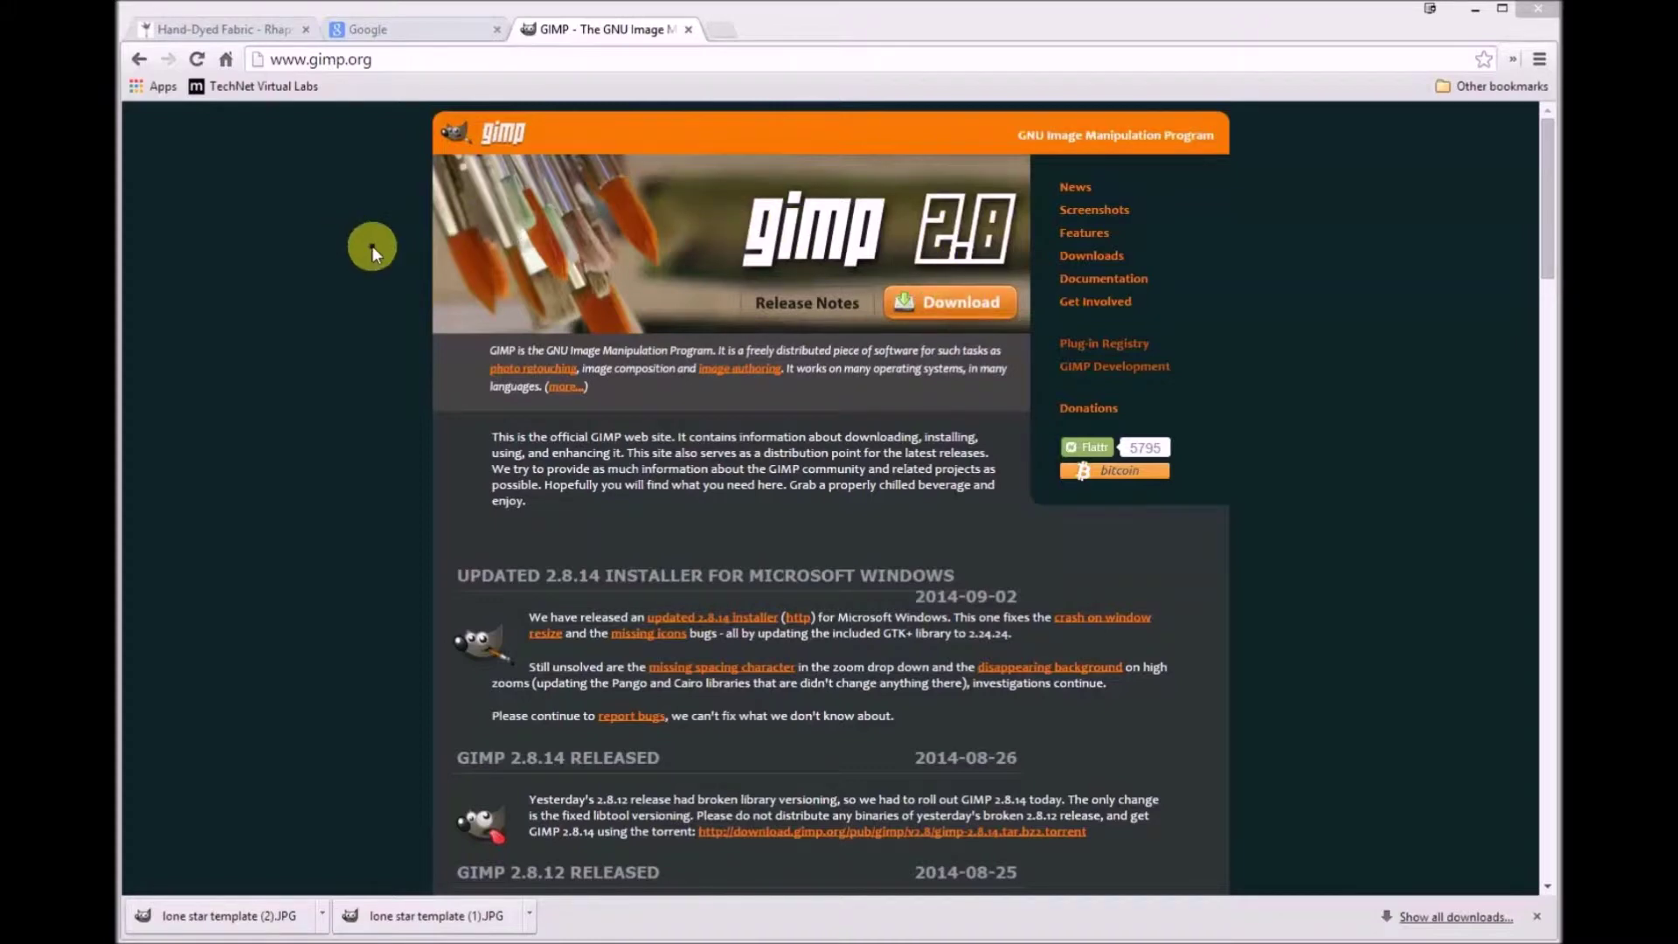
# Step: Search Google for 'Lonestar Template' and show the image results
pyautogui.click(411, 29)
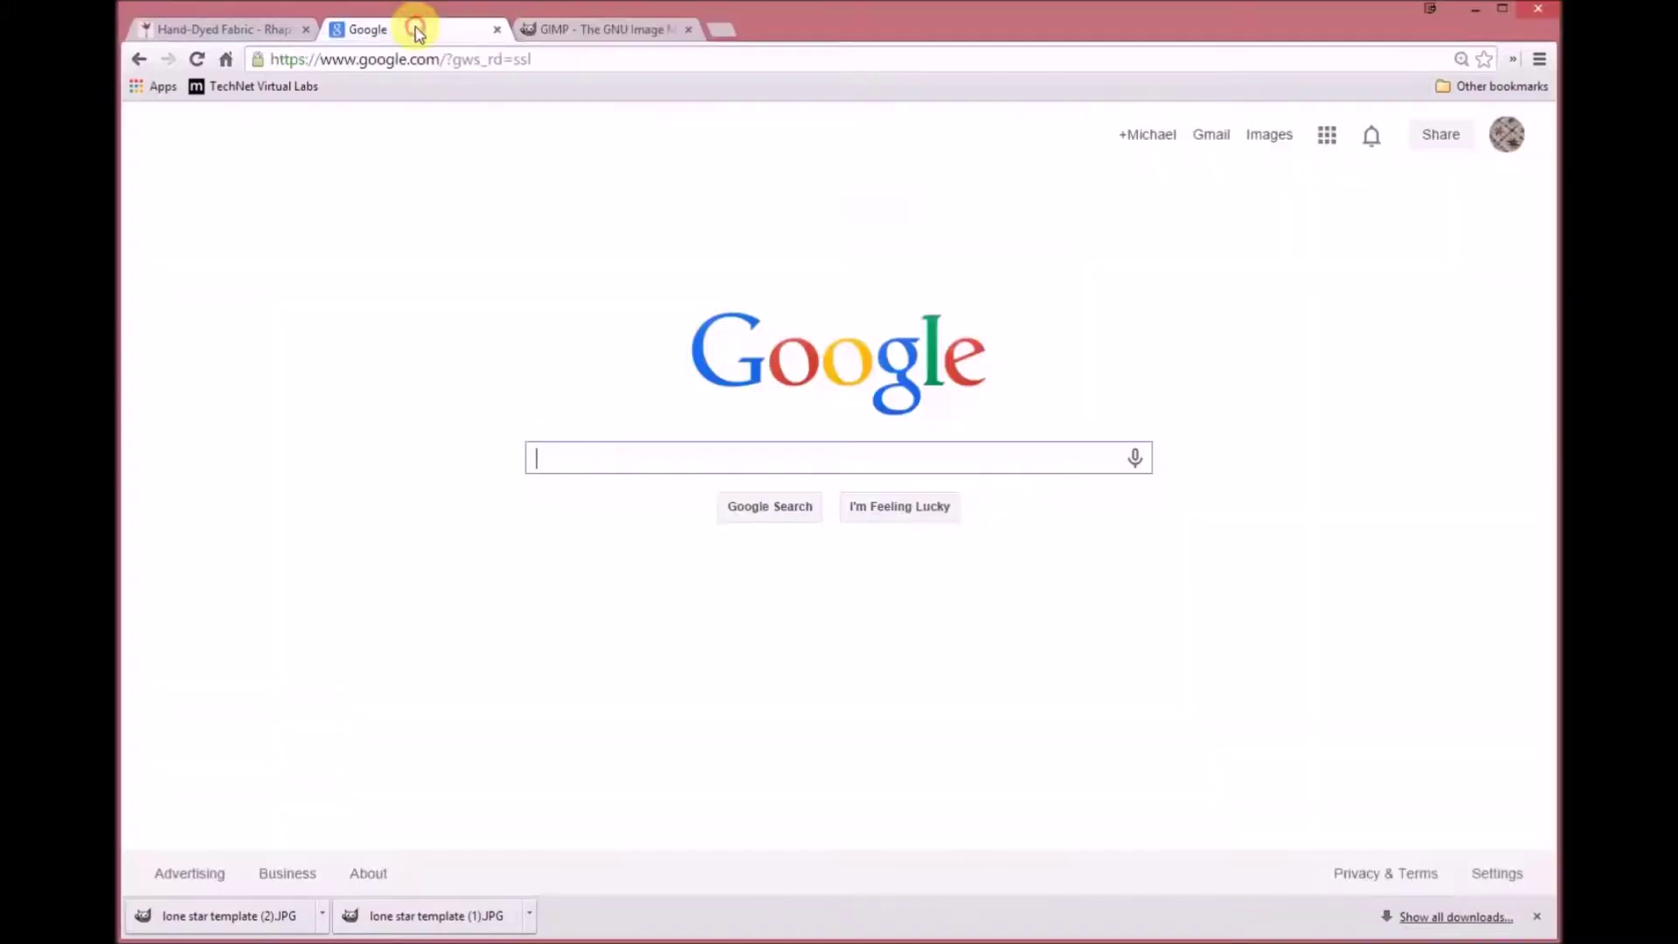
pyautogui.click(643, 457)
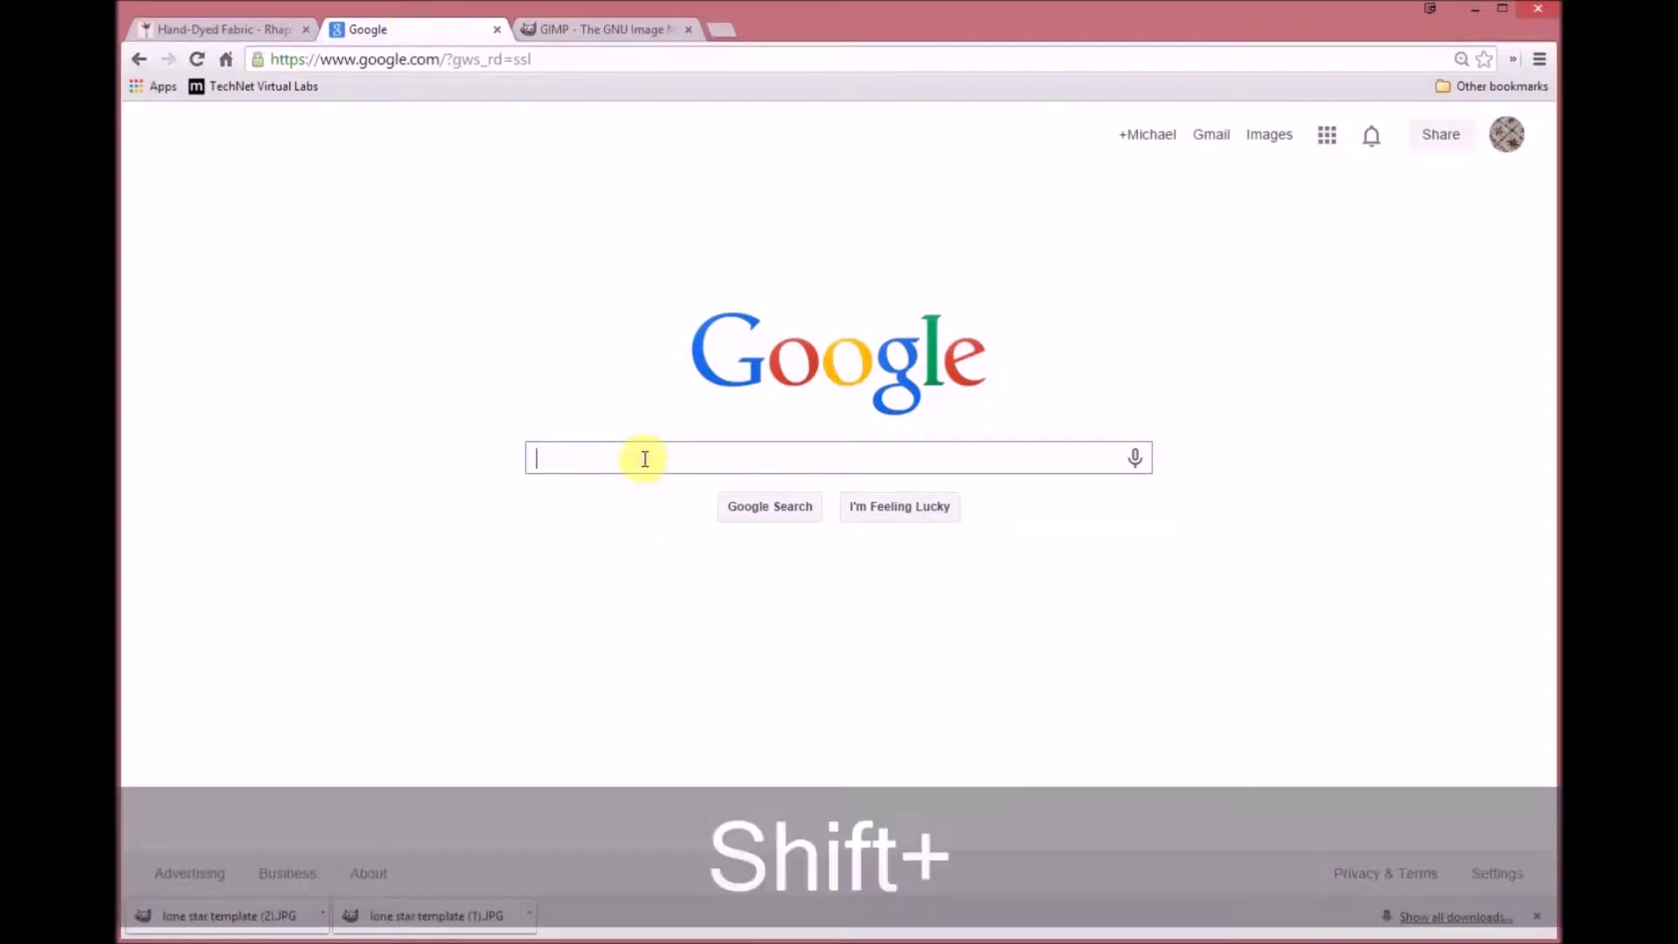
pyautogui.write('Lonestar ')
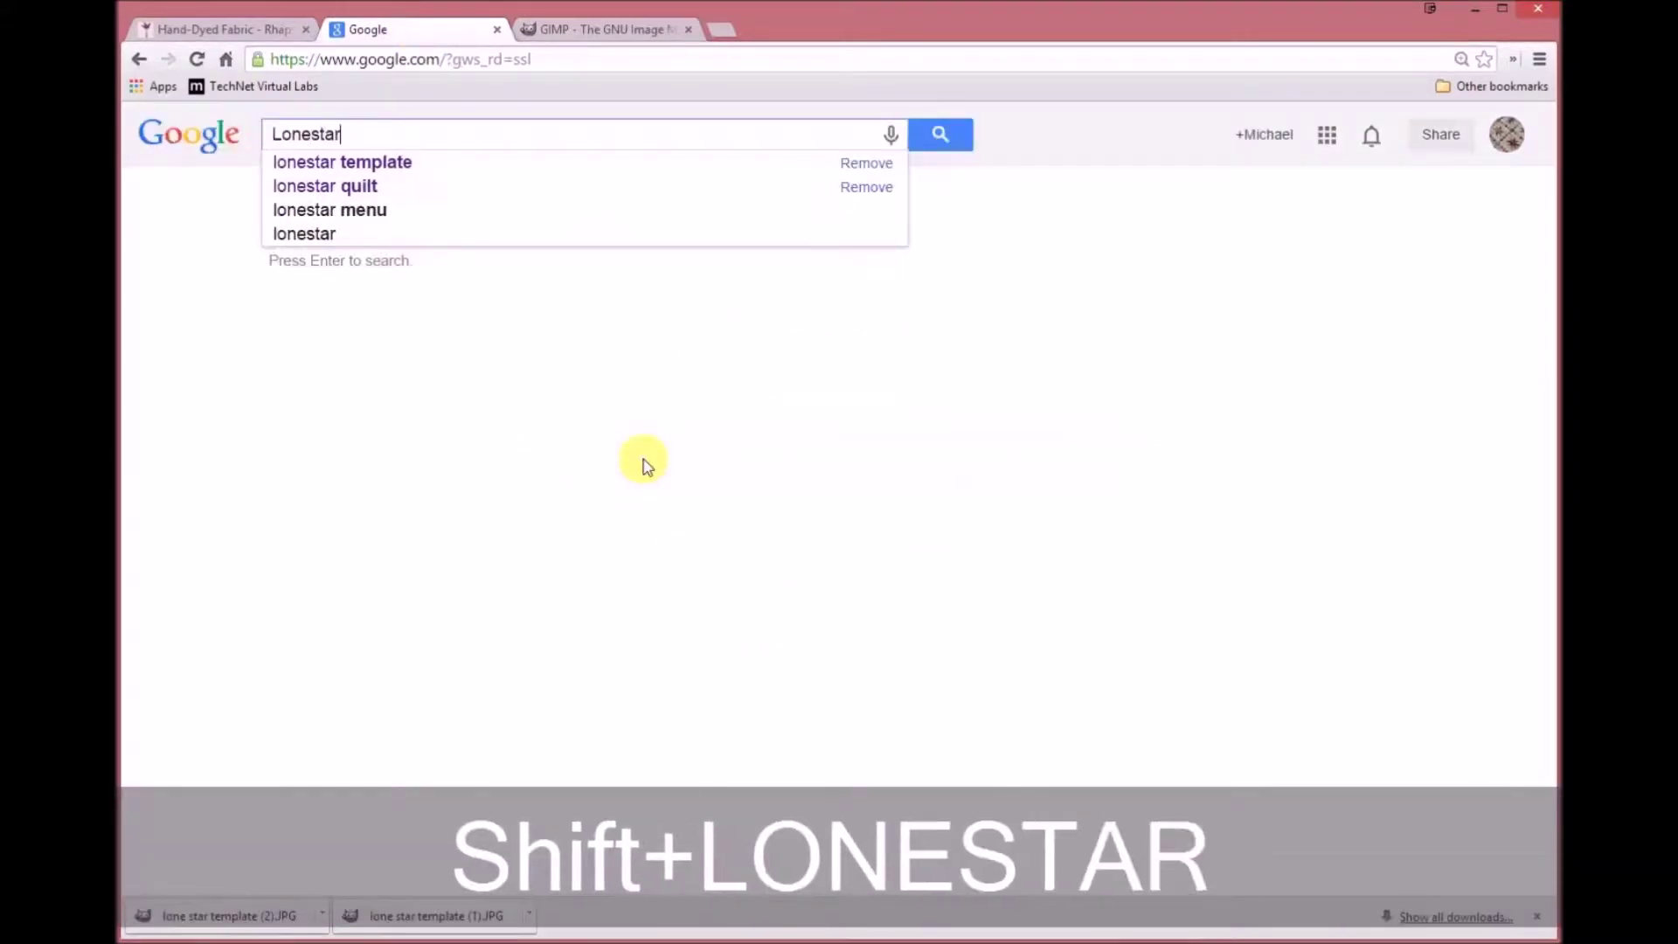
pyautogui.write('Template')
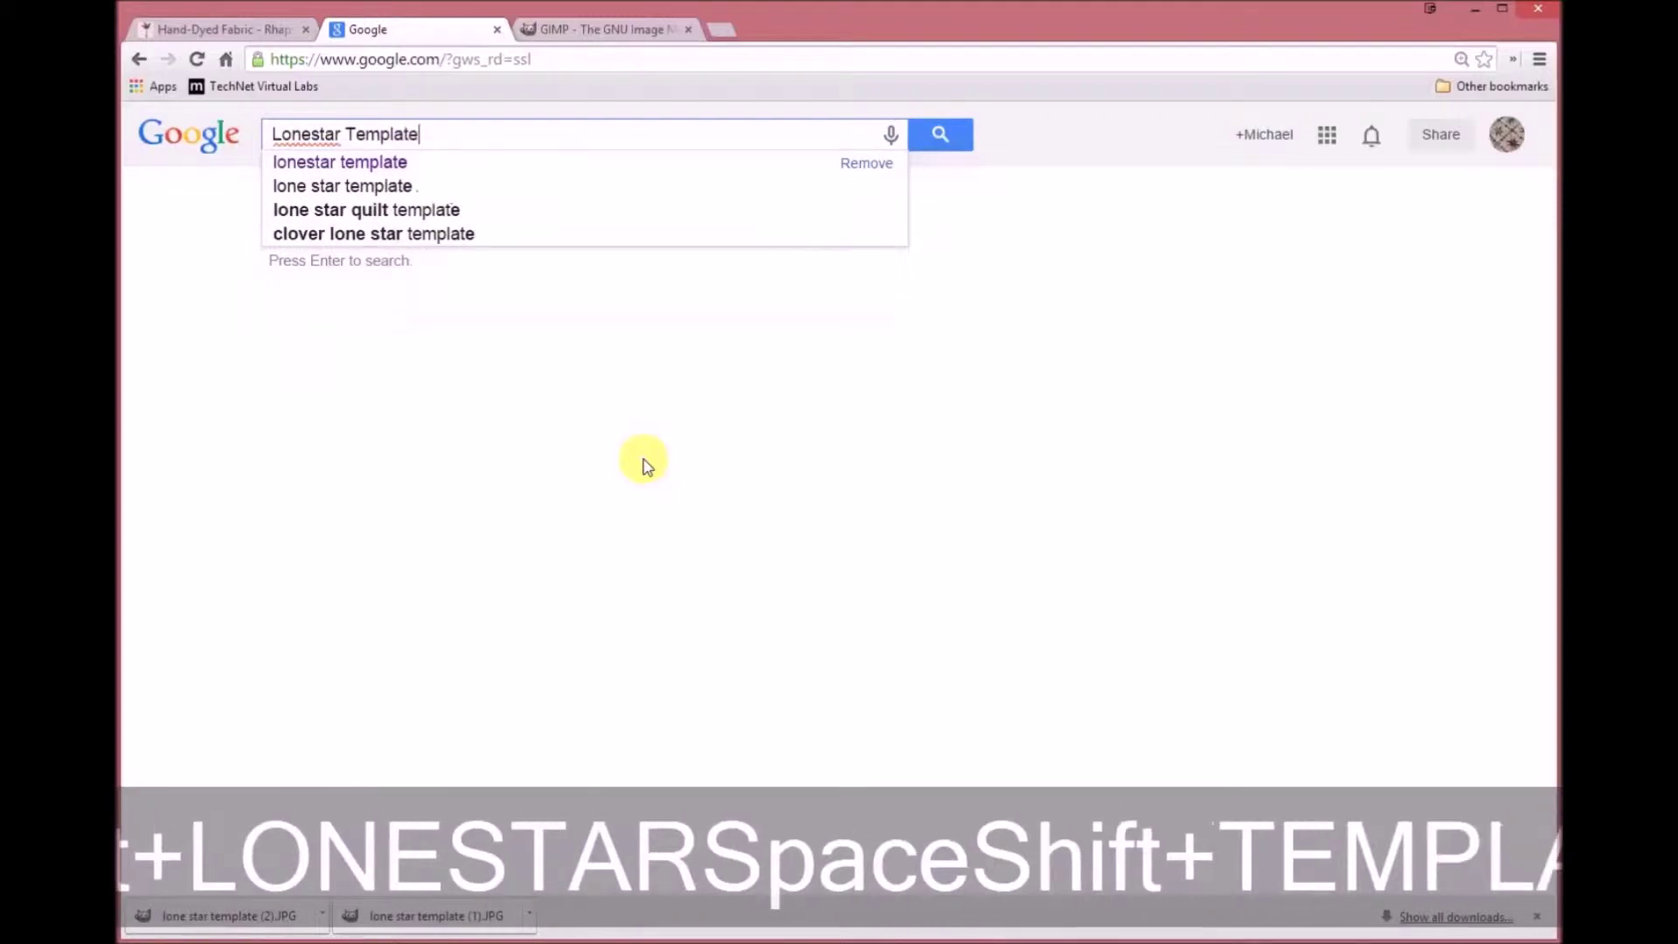
pyautogui.press('Return')
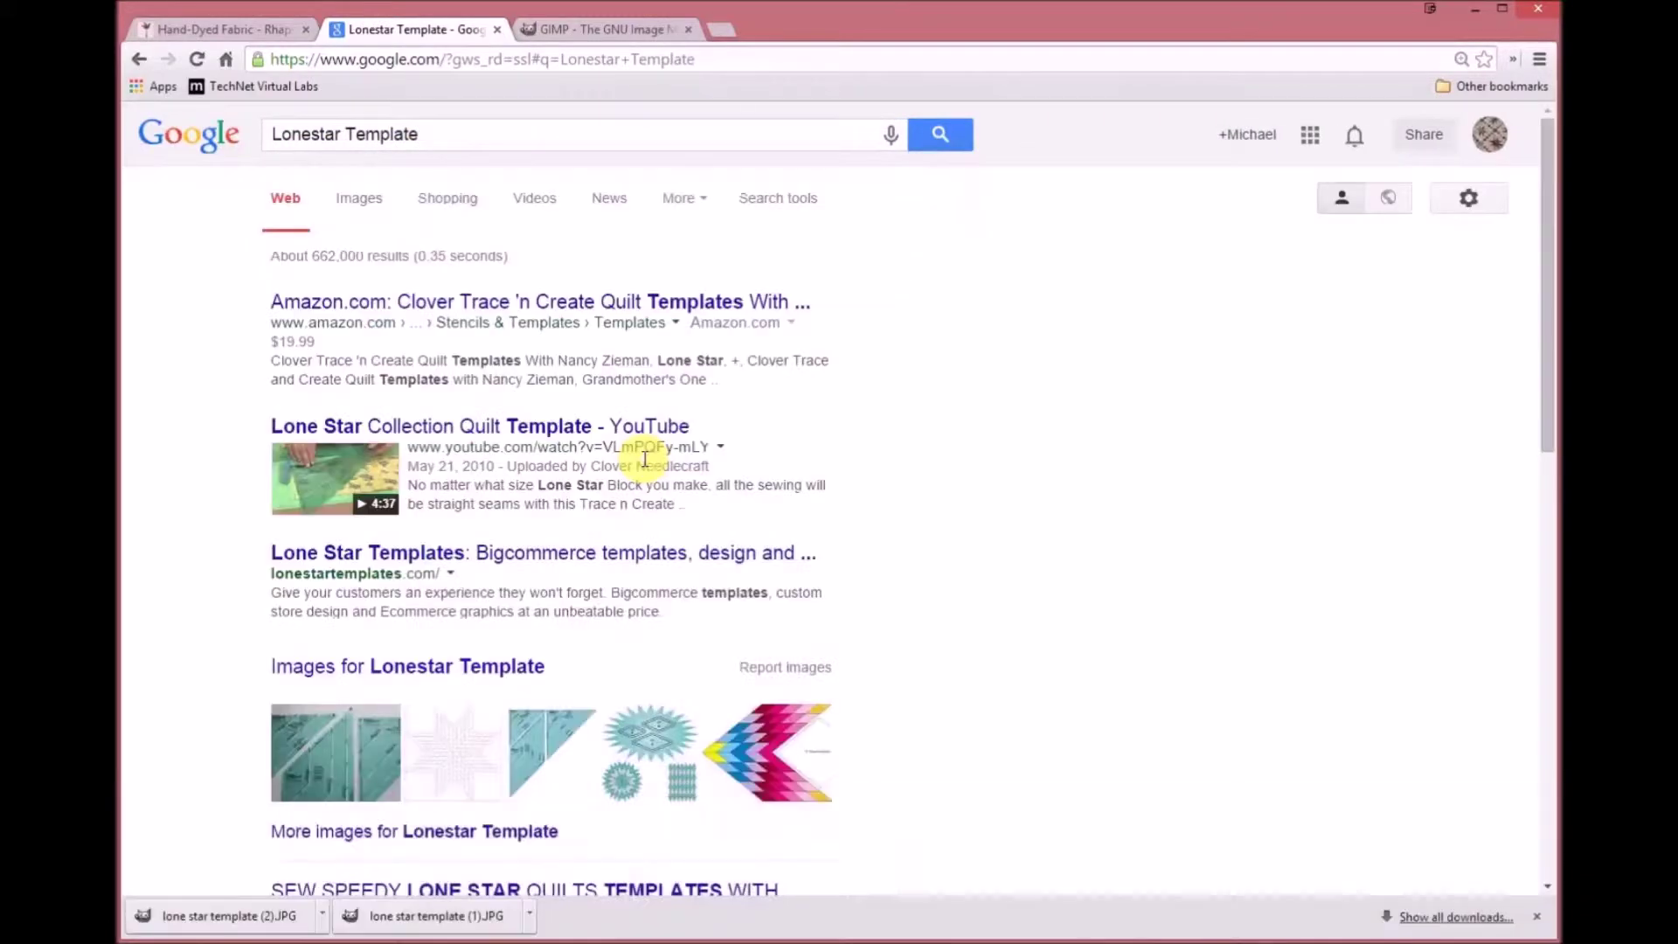
pyautogui.click(366, 215)
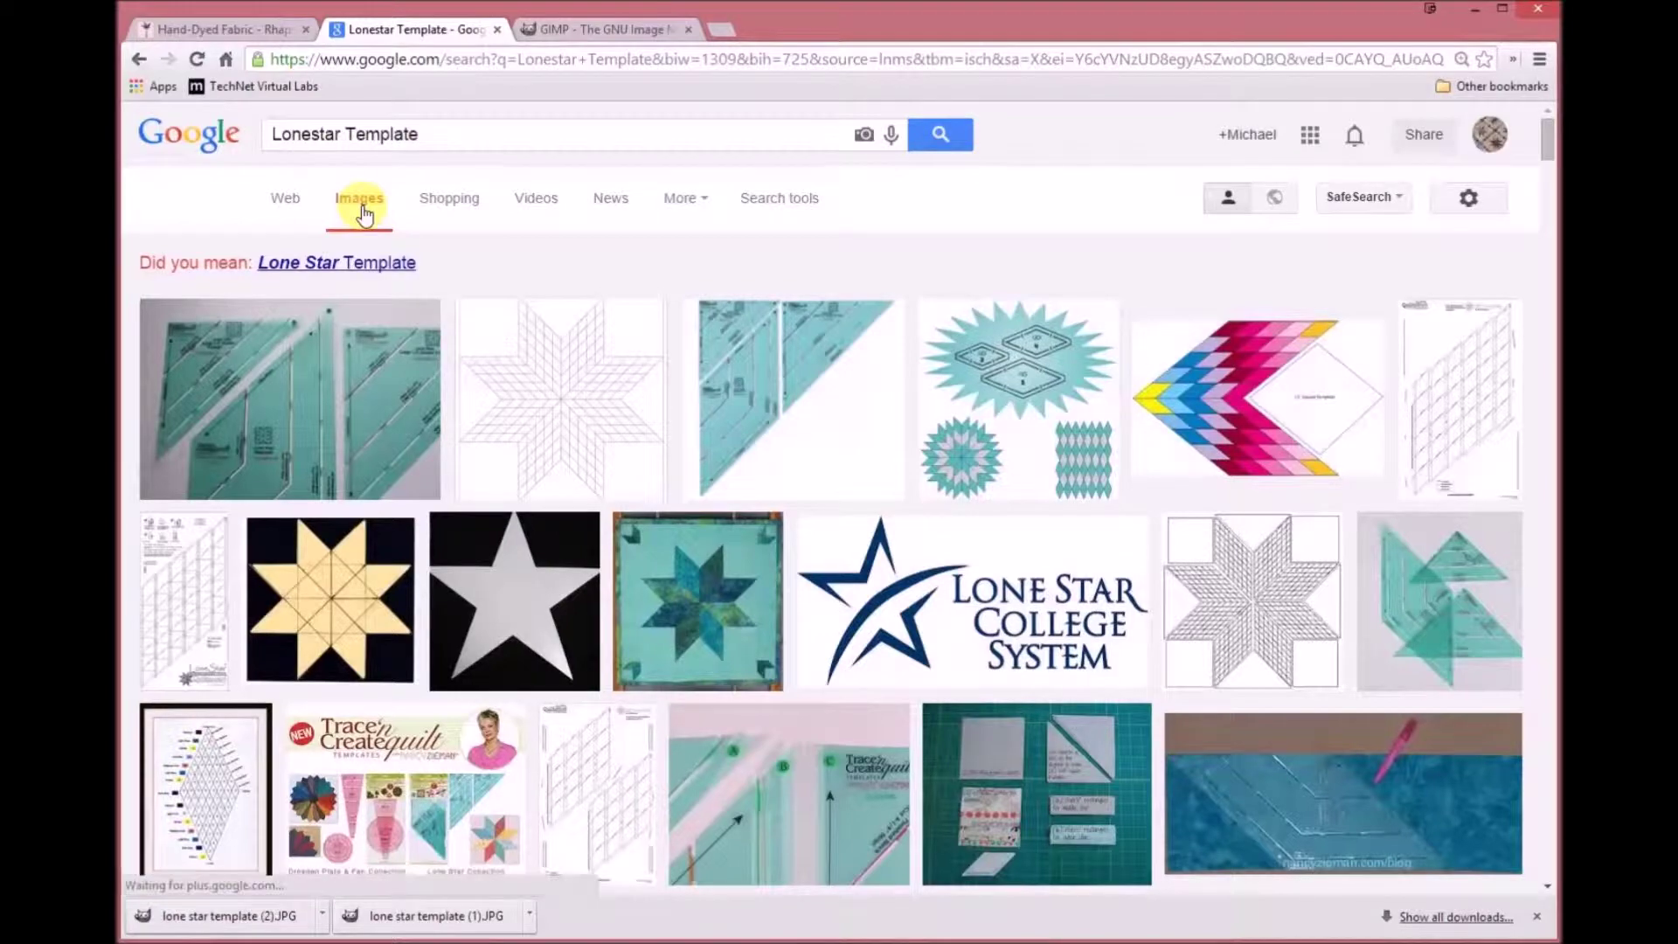
# Step: Save the full-size quiltingboard.com lone star drawing as 'lone star template (3).JPG'
pyautogui.click(642, 338)
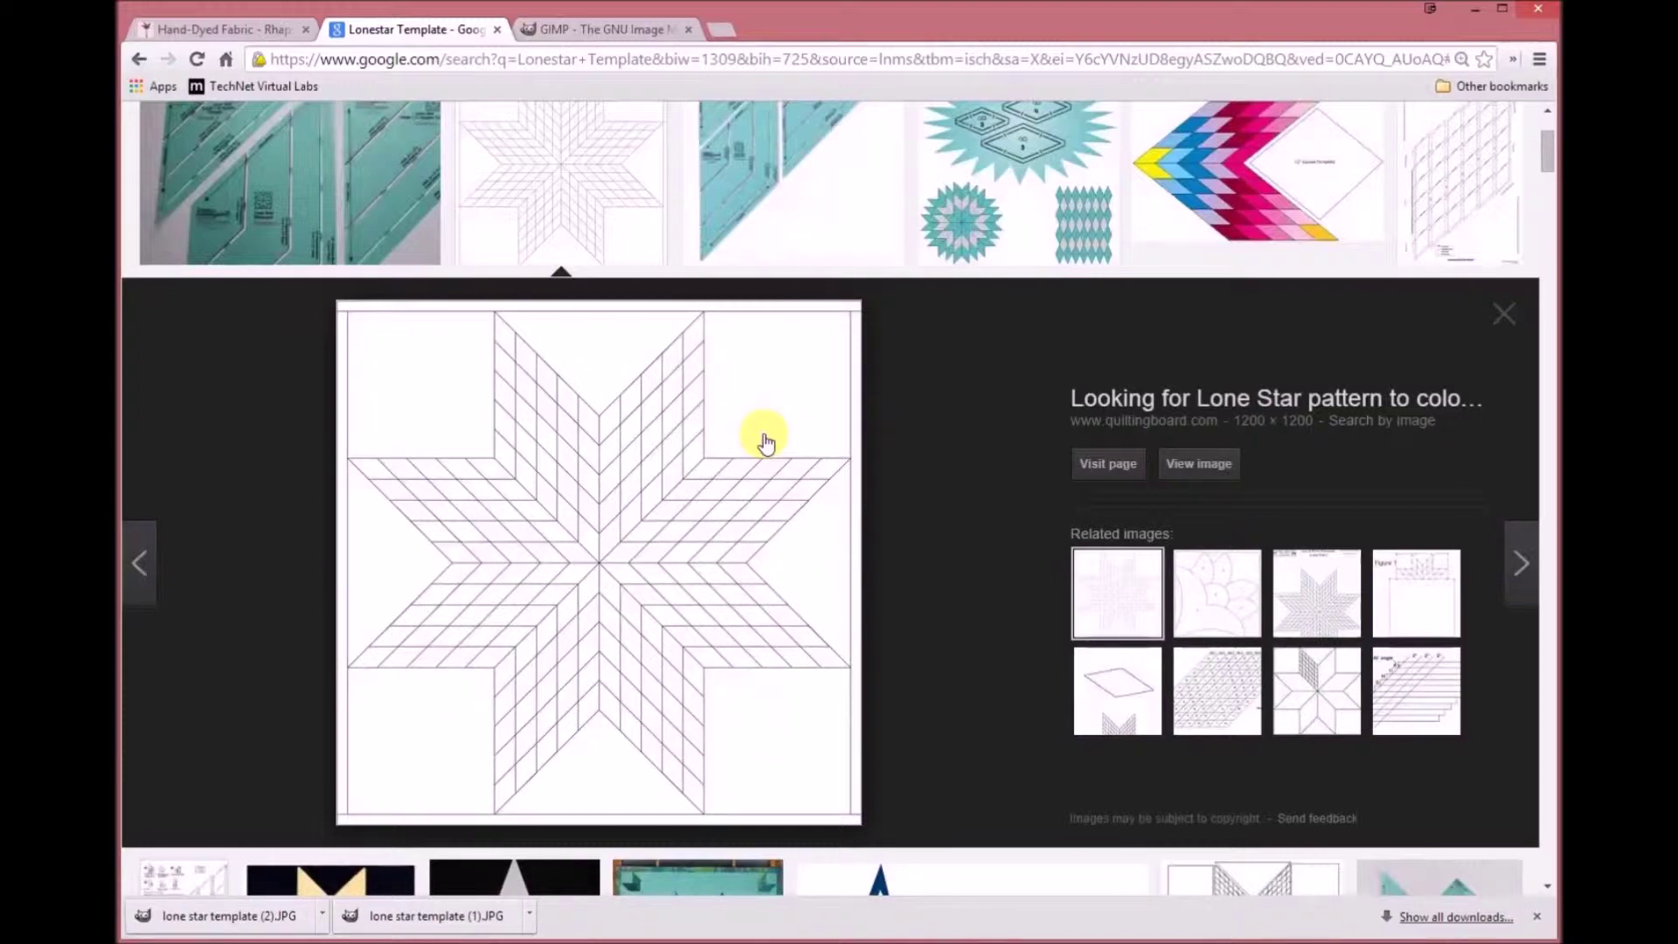
pyautogui.click(1208, 463)
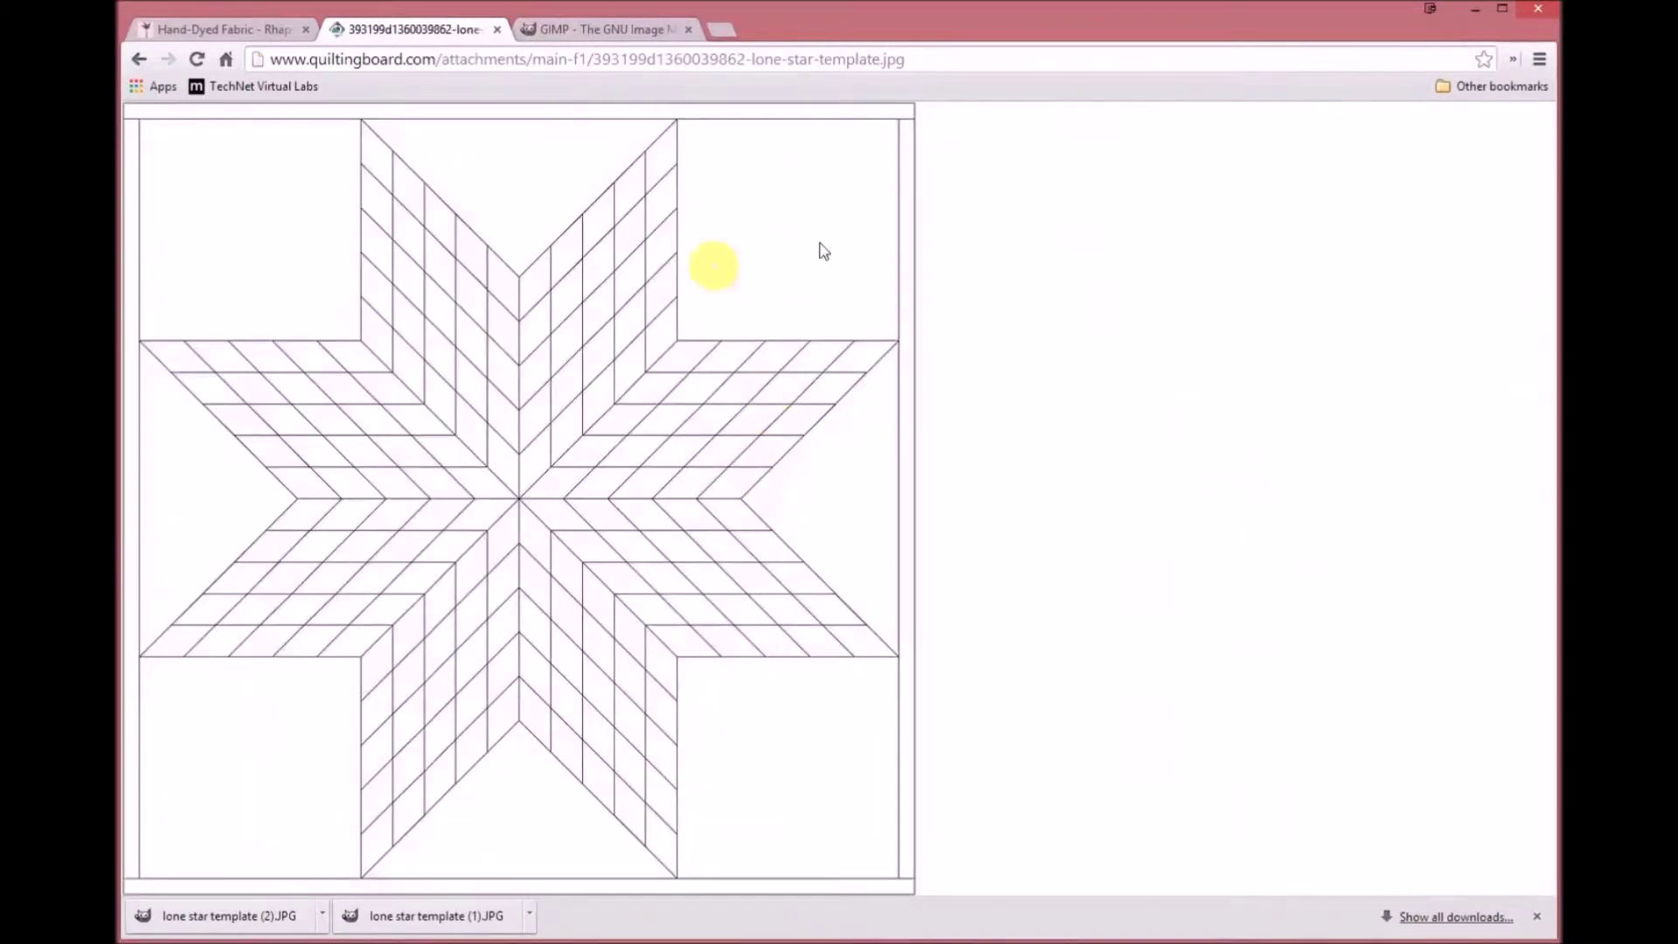
pyautogui.rightClick(765, 225)
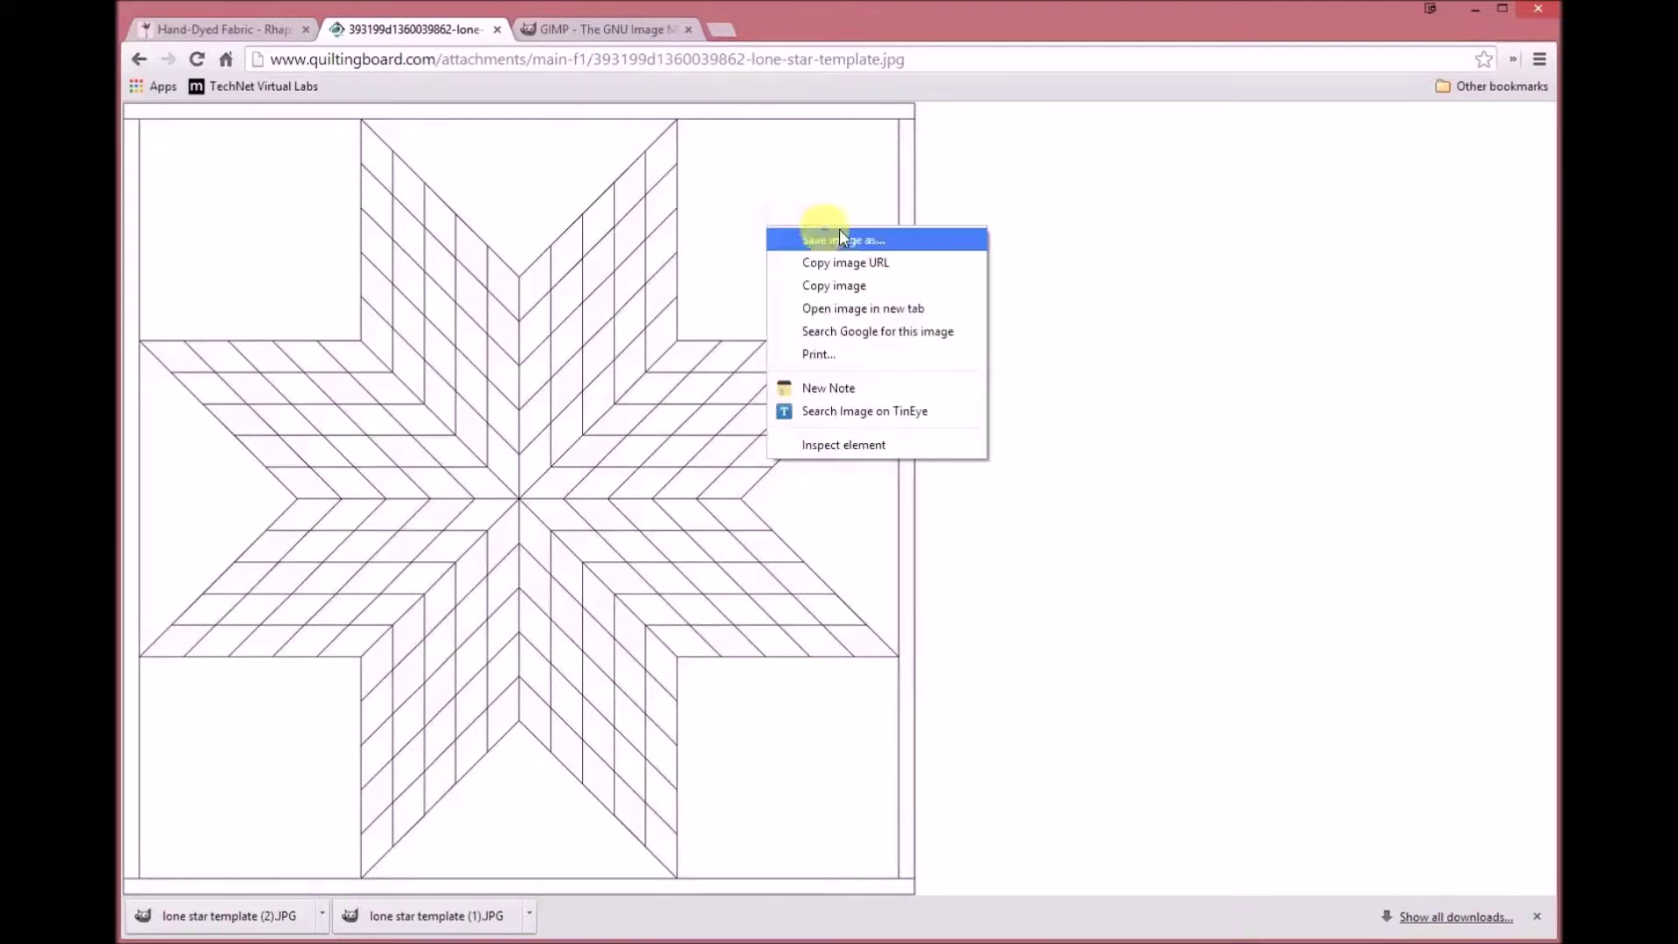
pyautogui.click(863, 244)
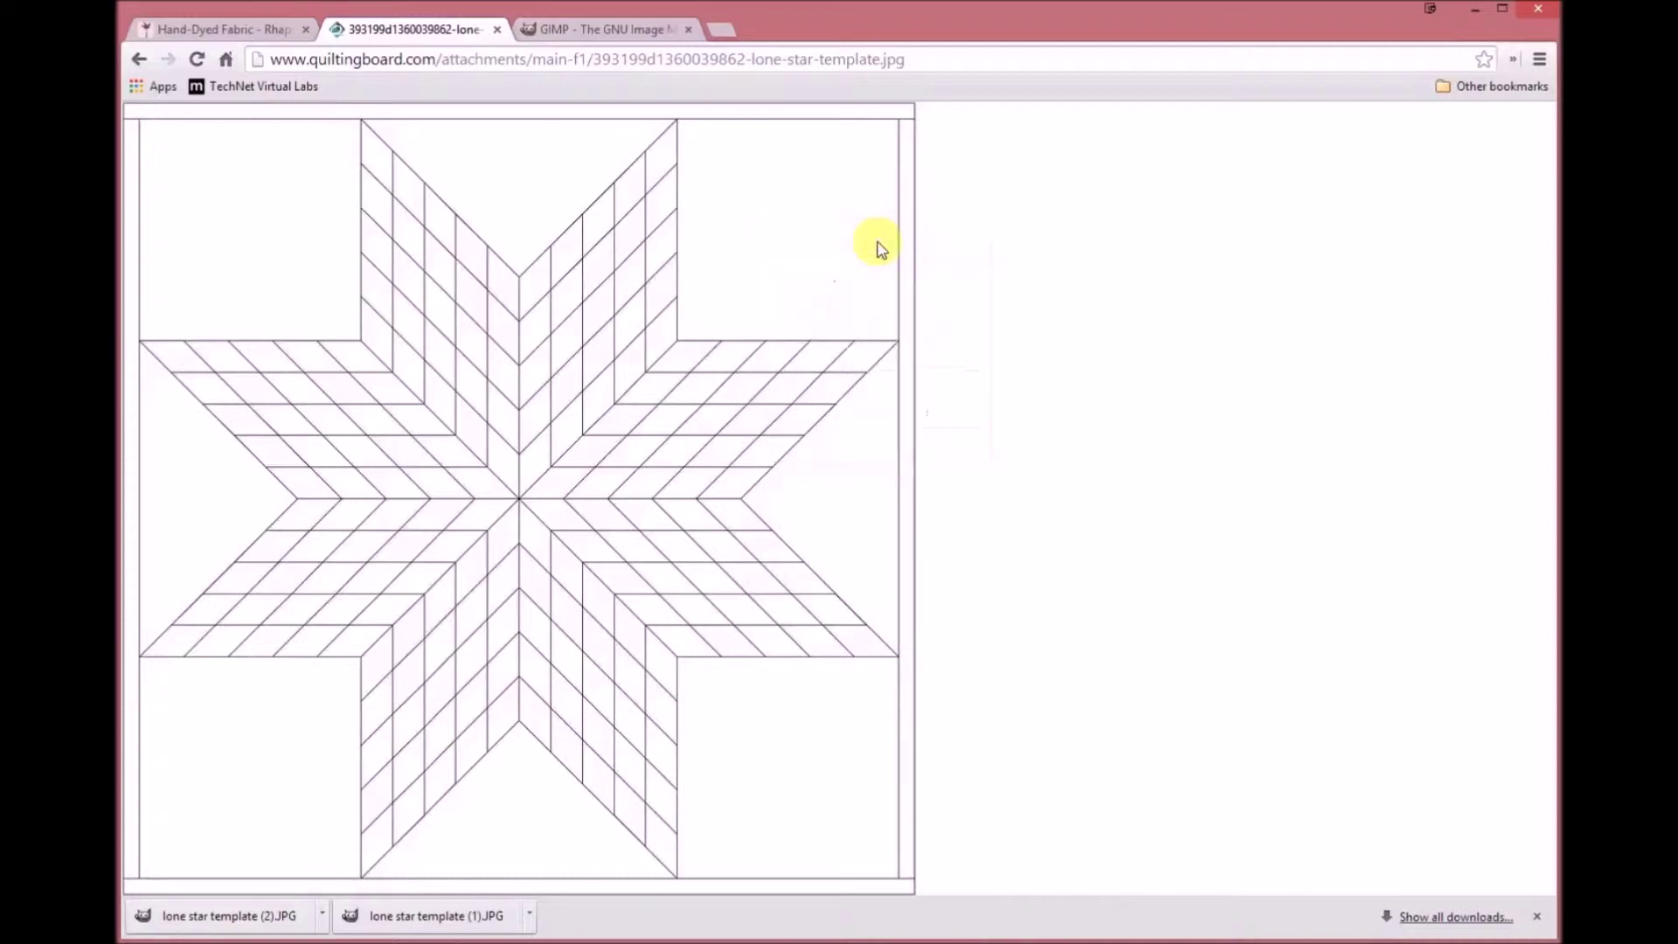
pyautogui.click(1332, 734)
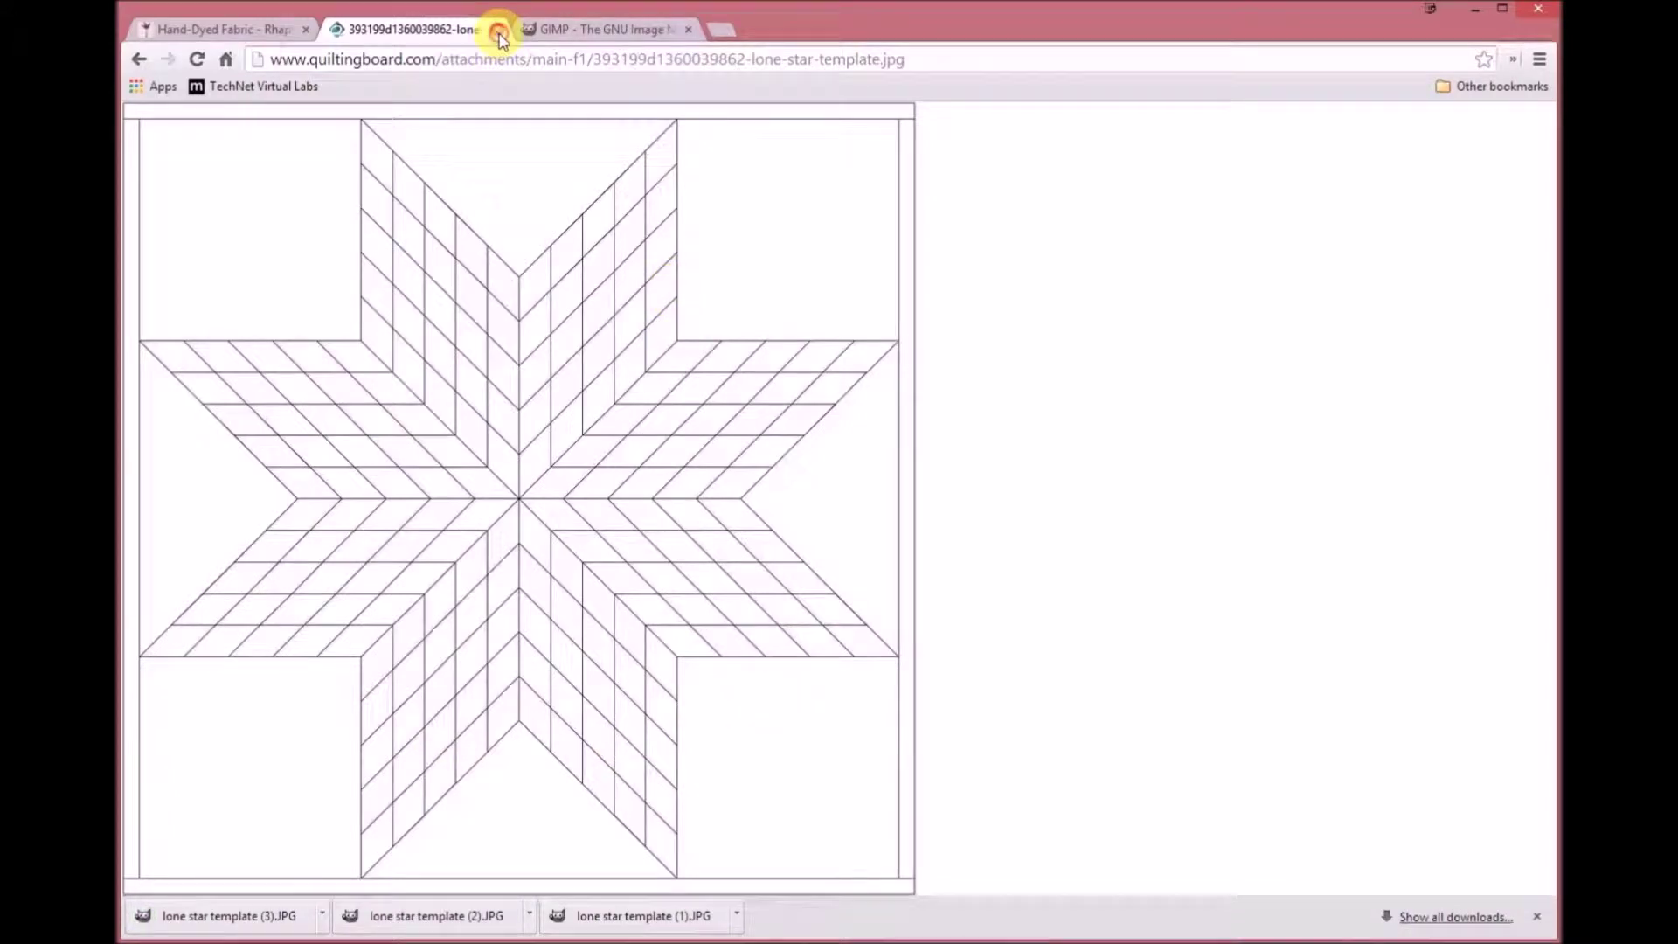
pyautogui.click(498, 31)
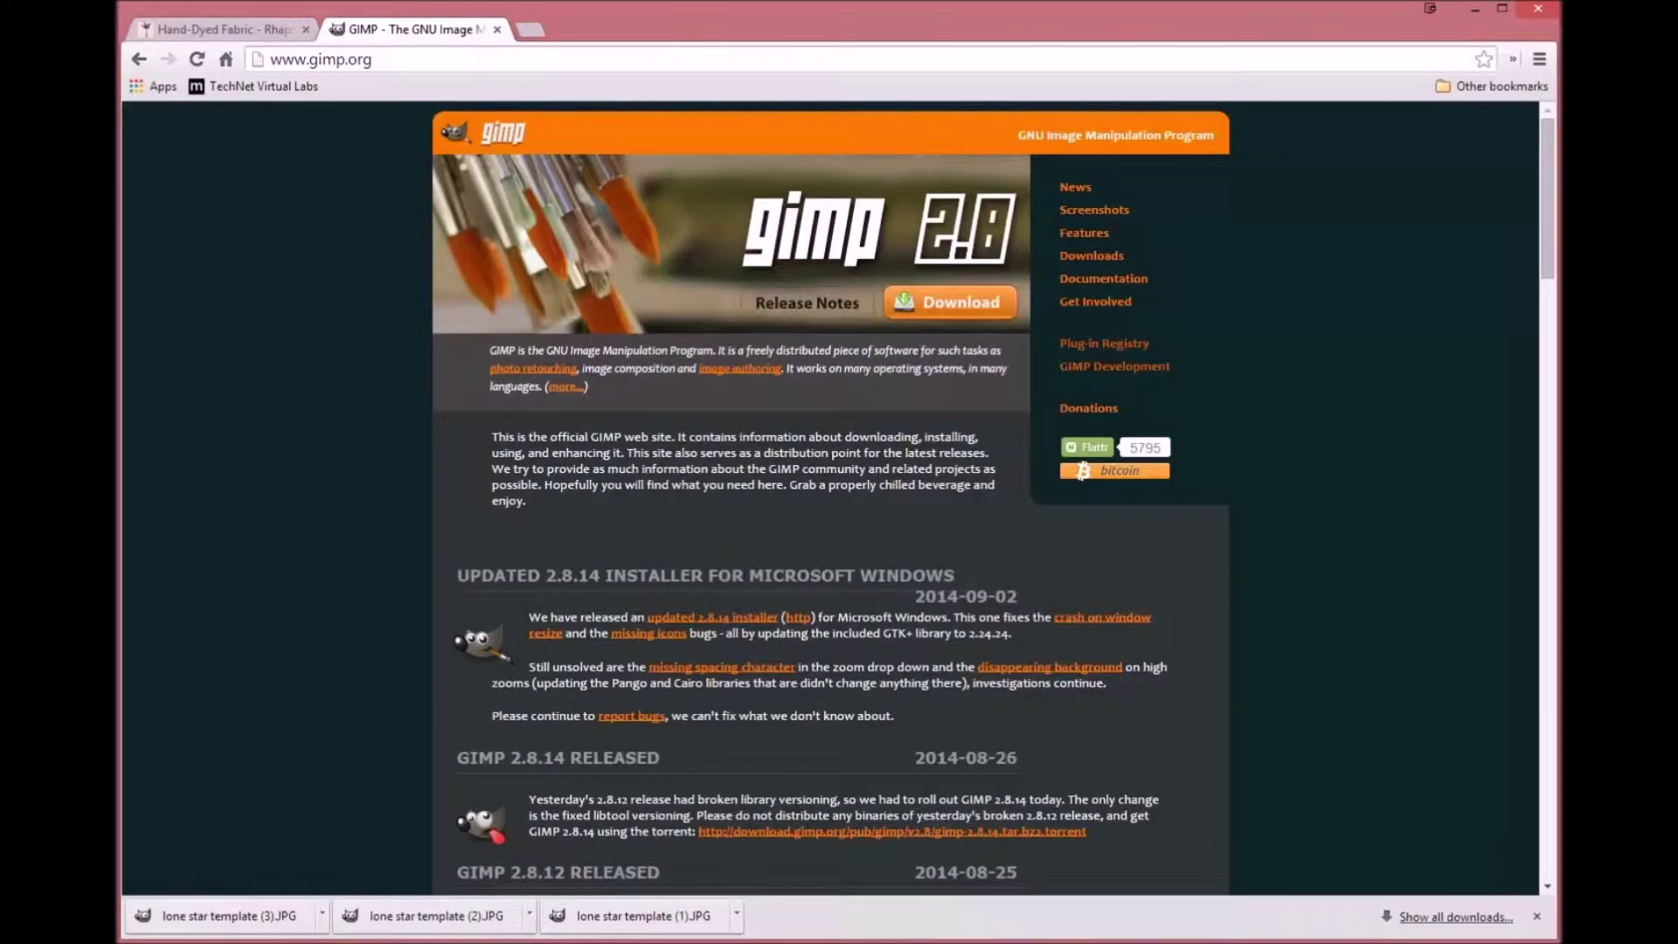
# Step: Bring up the 1200×1200 lone star template in GIMP, then return to Chrome
pyautogui.click(341, 939)
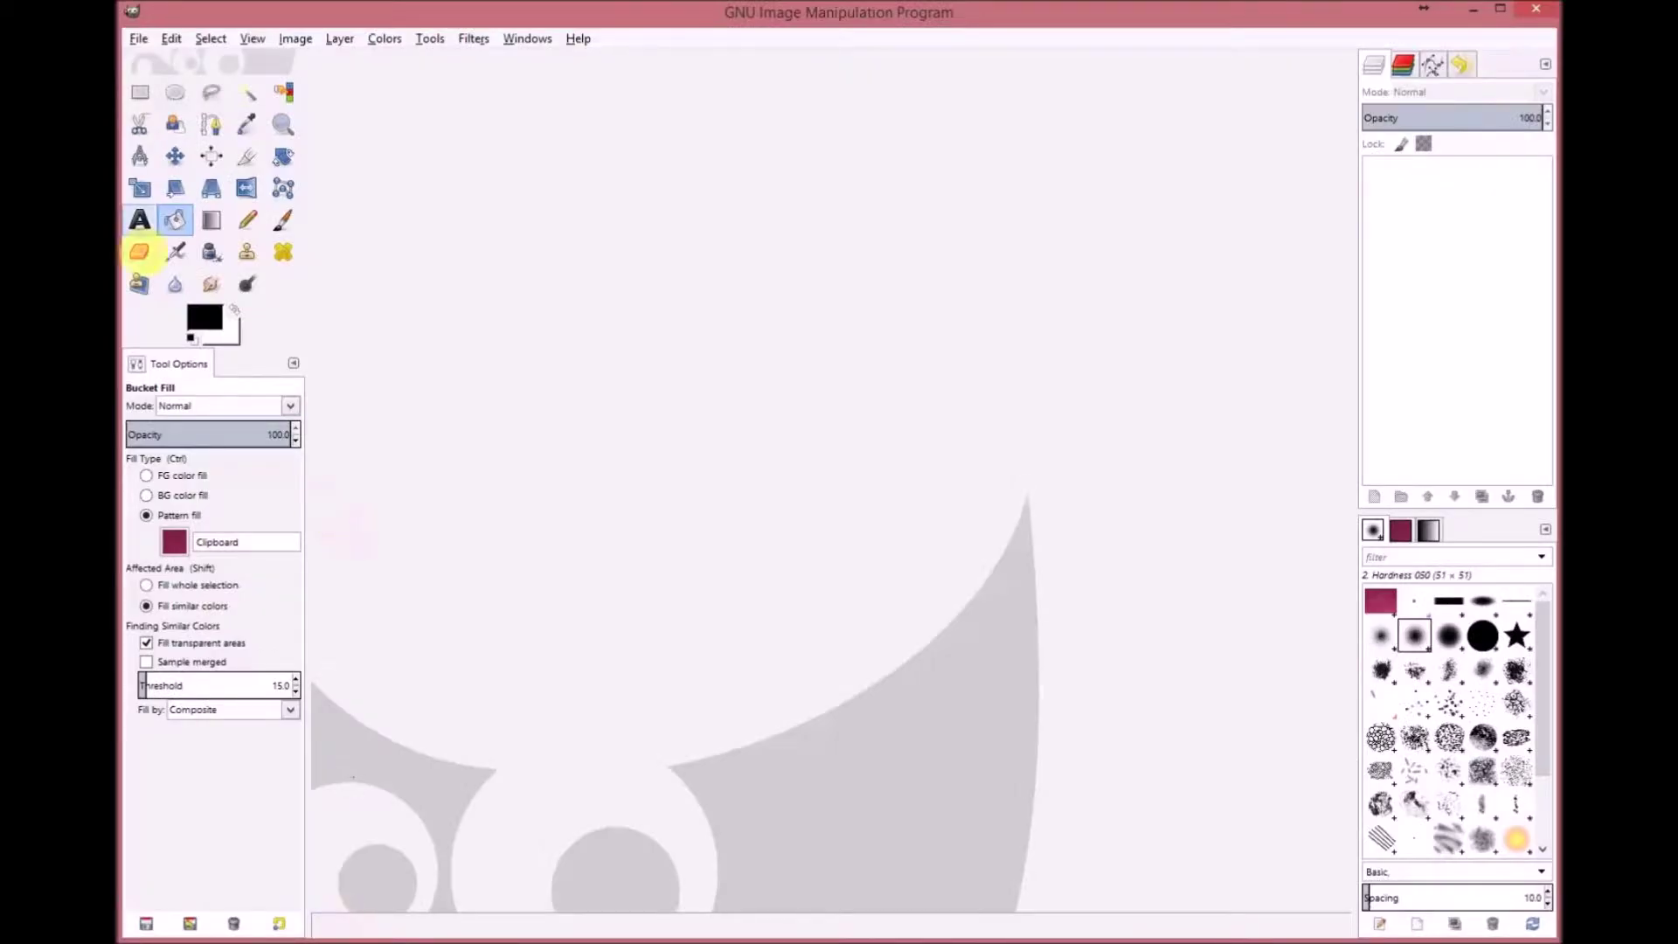
pyautogui.click(138, 39)
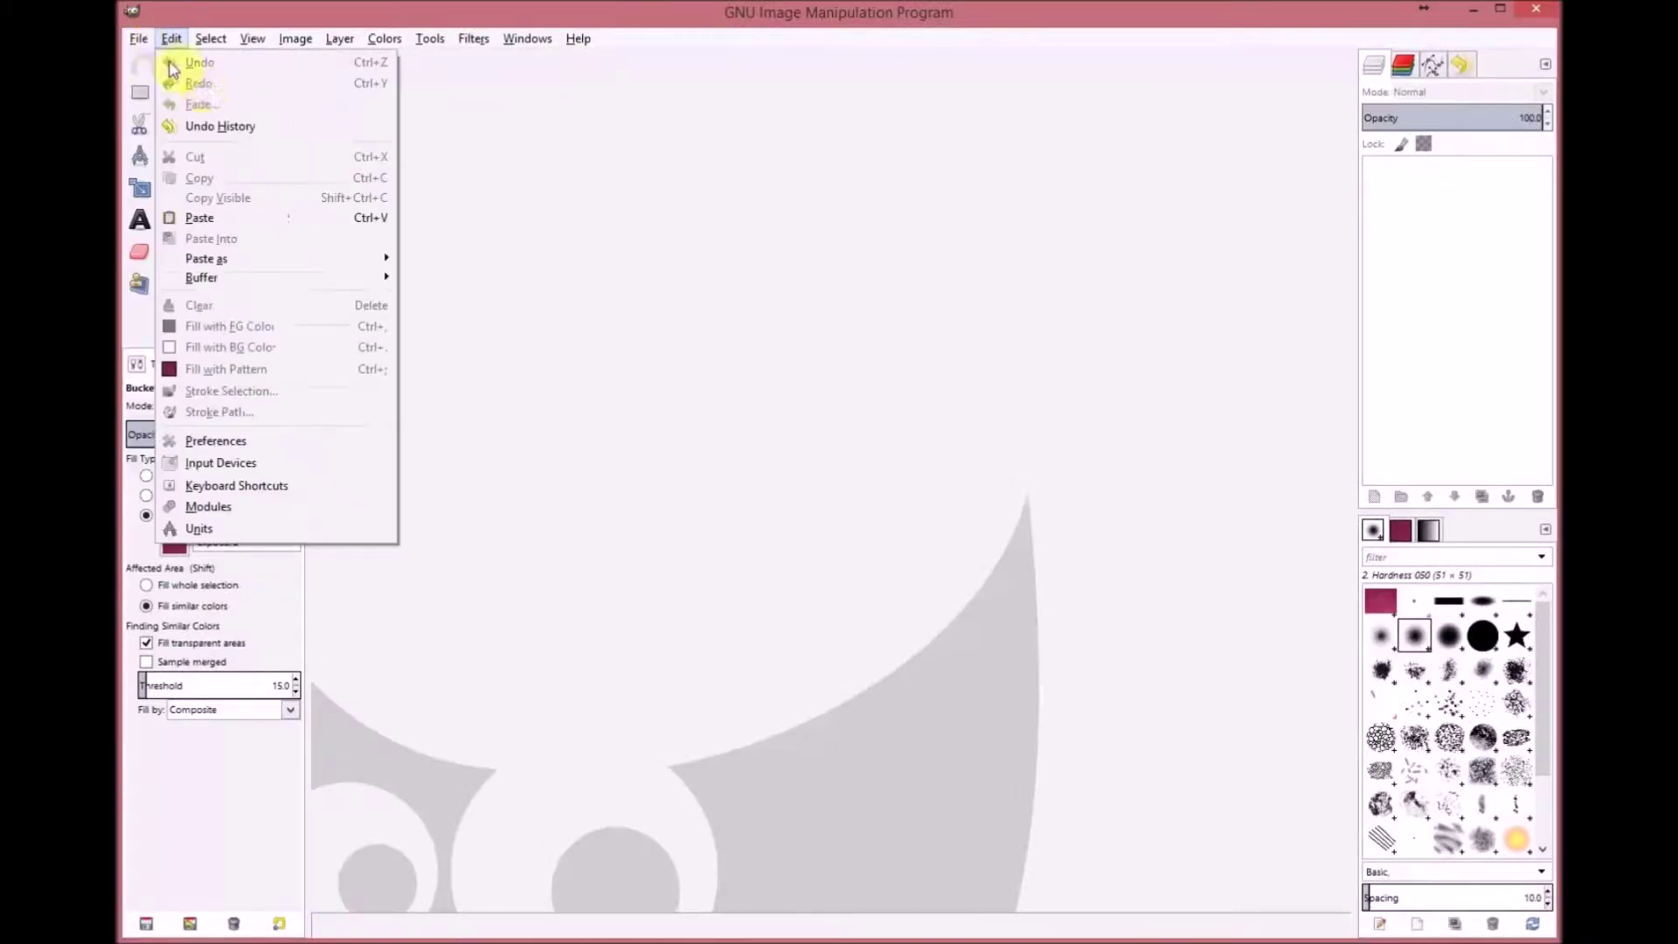
pyautogui.click(455, 259)
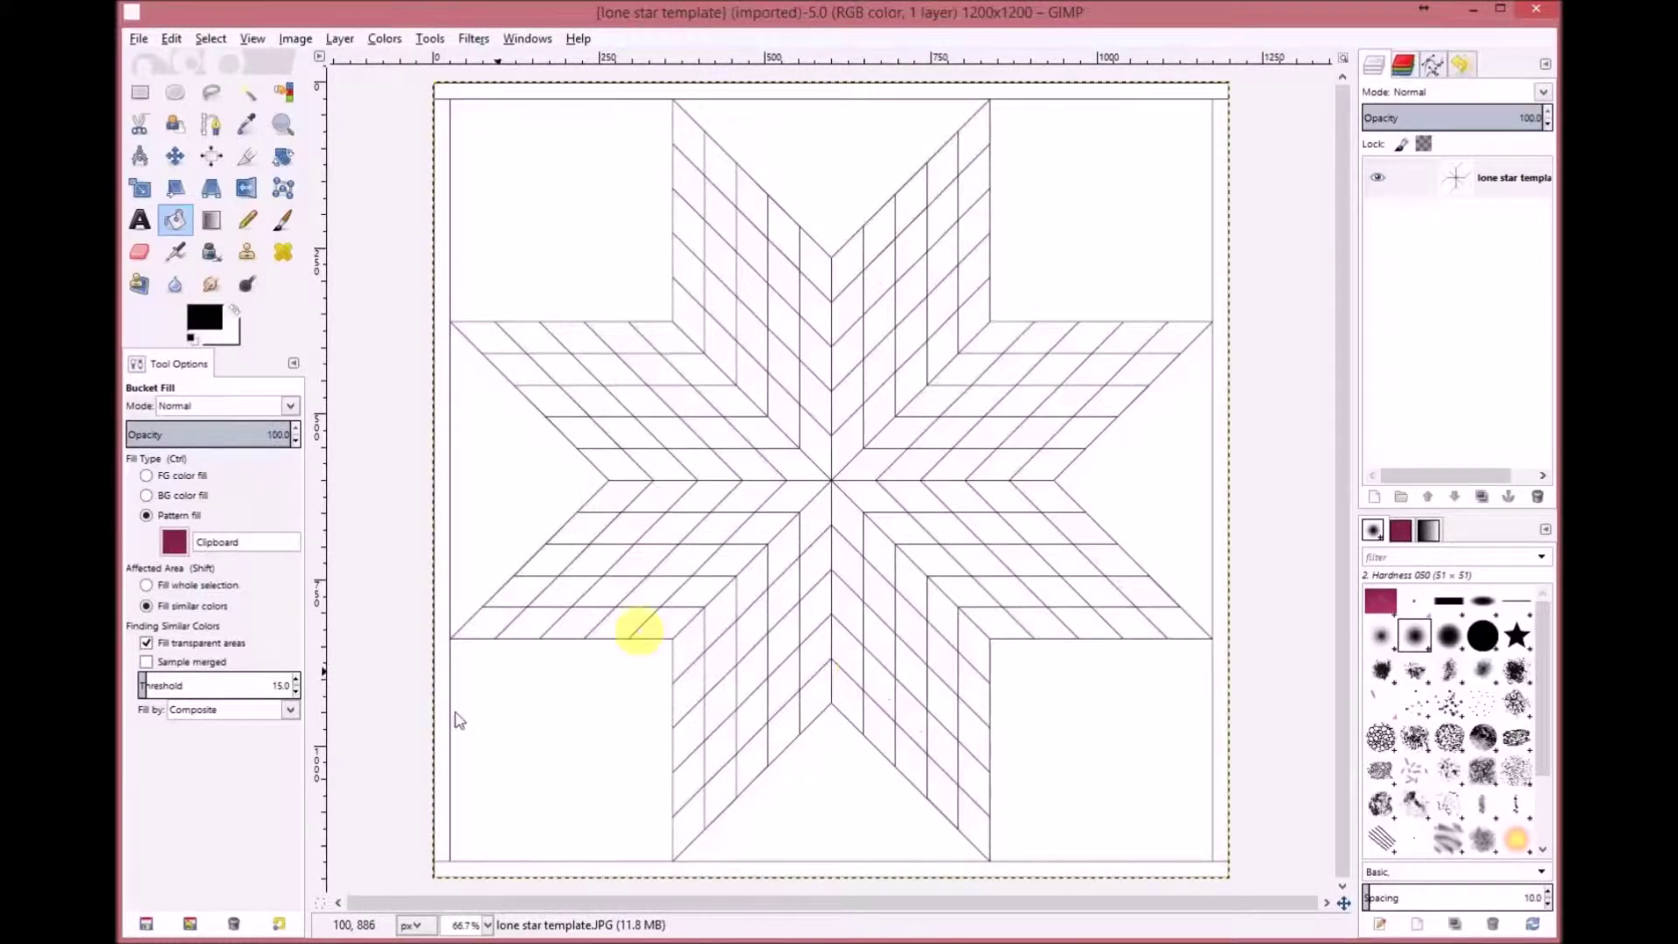
pyautogui.click(275, 939)
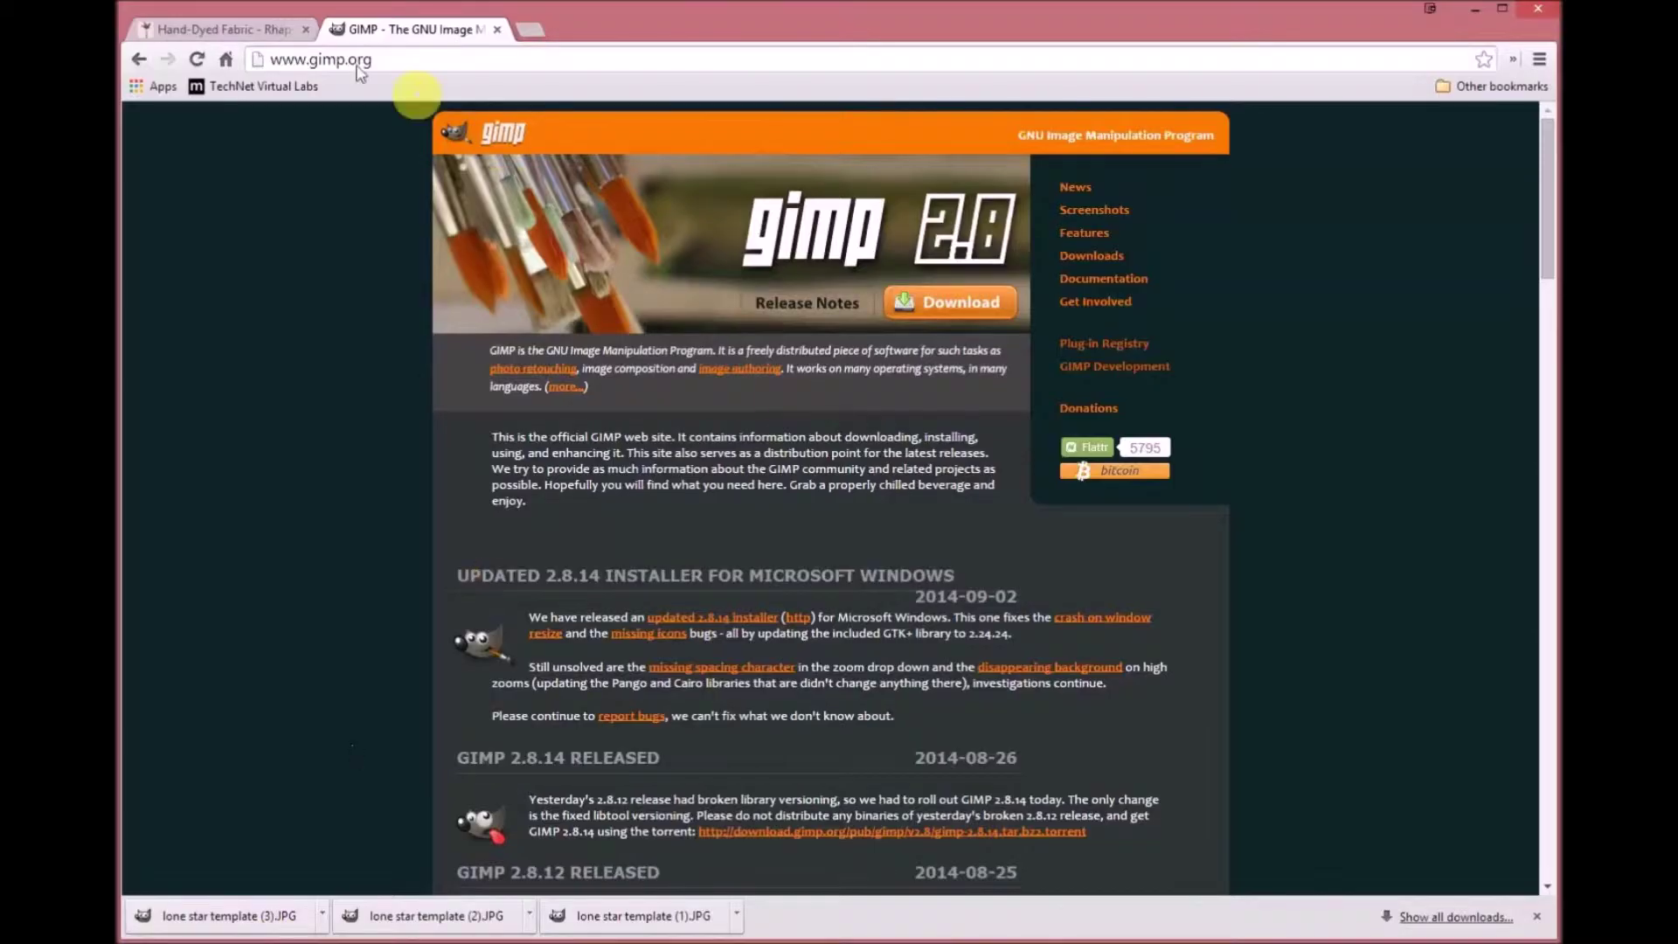
# Step: On the Hand-Dyed Fabric page, scroll to RH200 and copy the Sunflower Power photo
pyautogui.click(225, 29)
pyautogui.scroll(-5, 1098, 580)
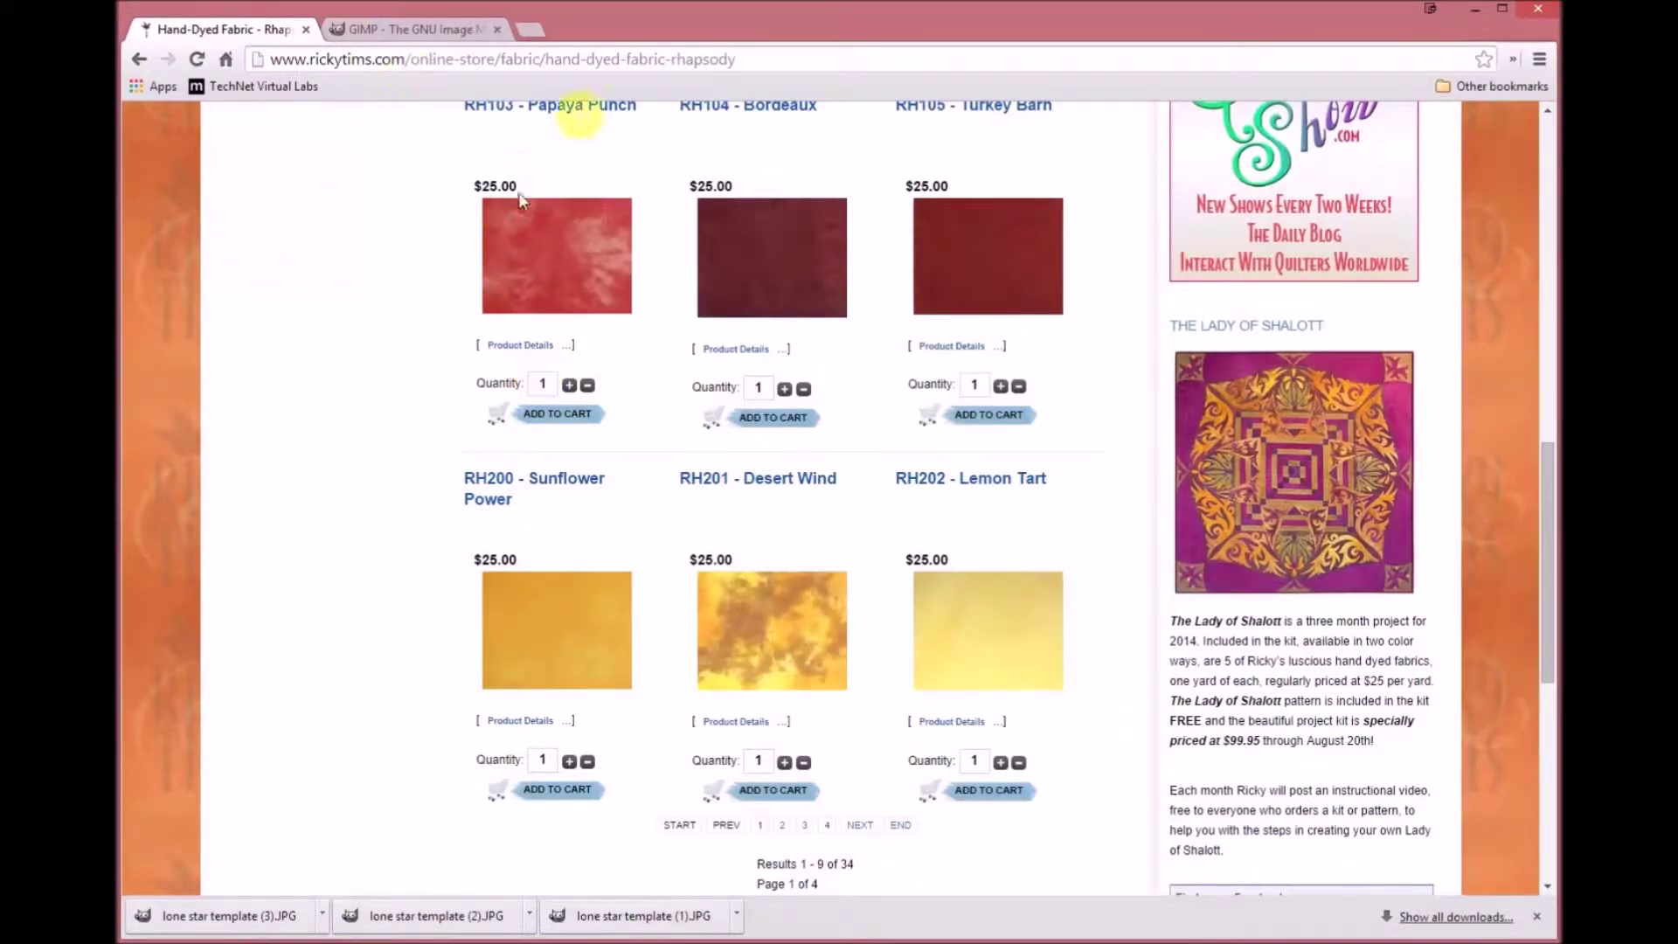
pyautogui.scroll(-1, 673, 651)
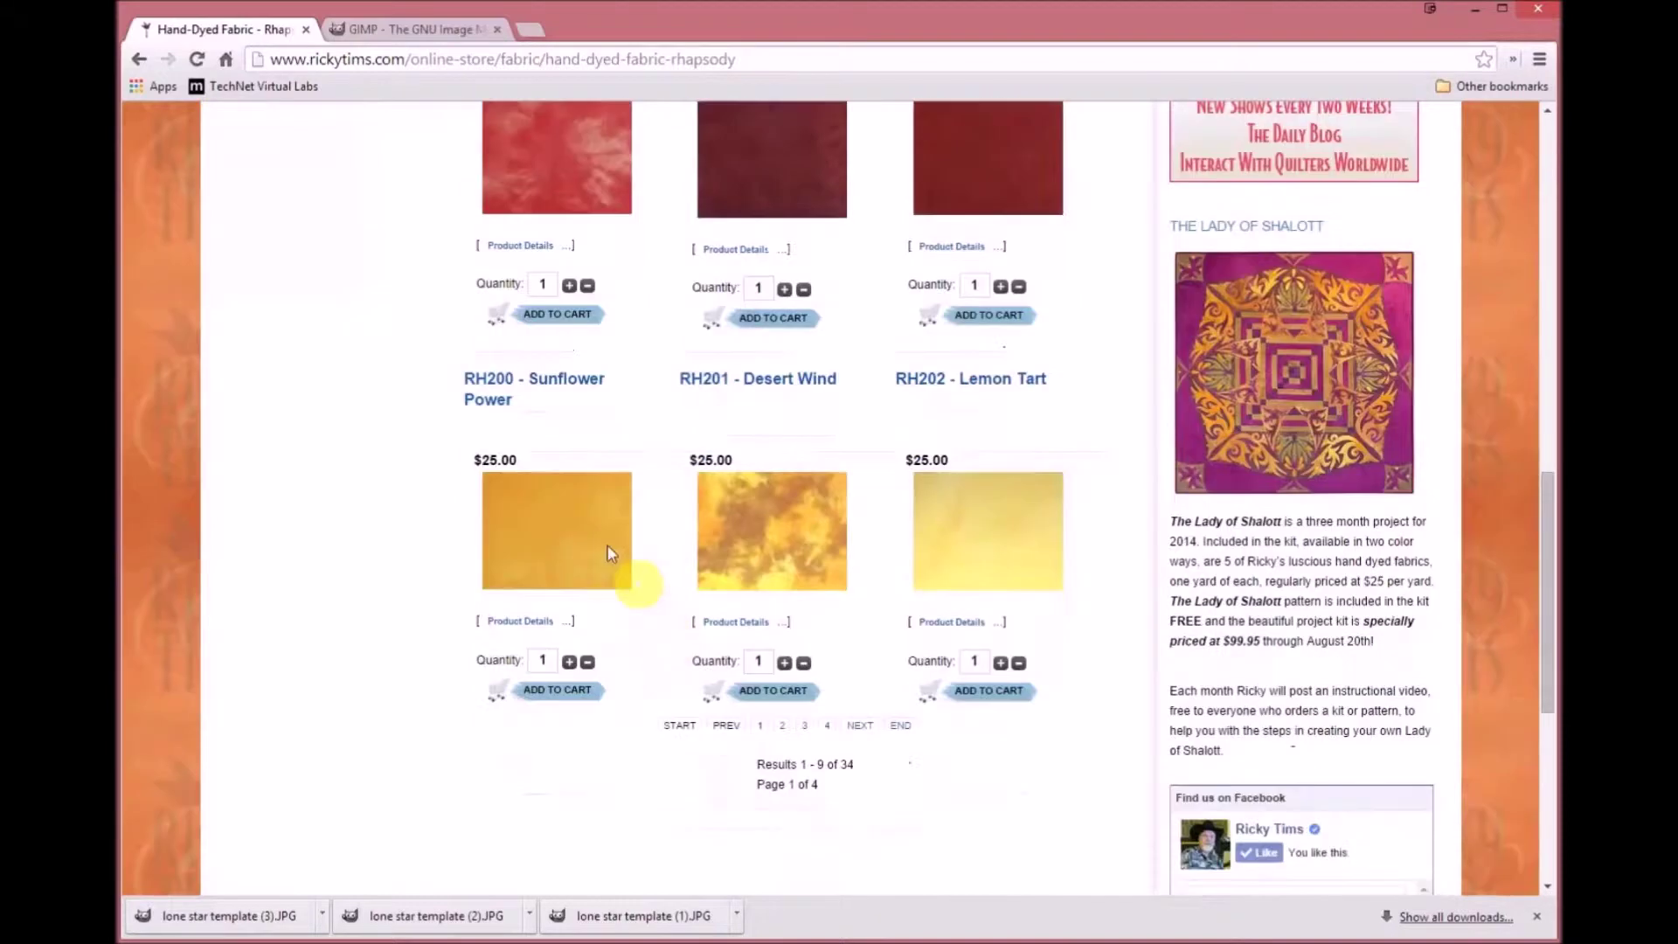
pyautogui.rightClick(562, 530)
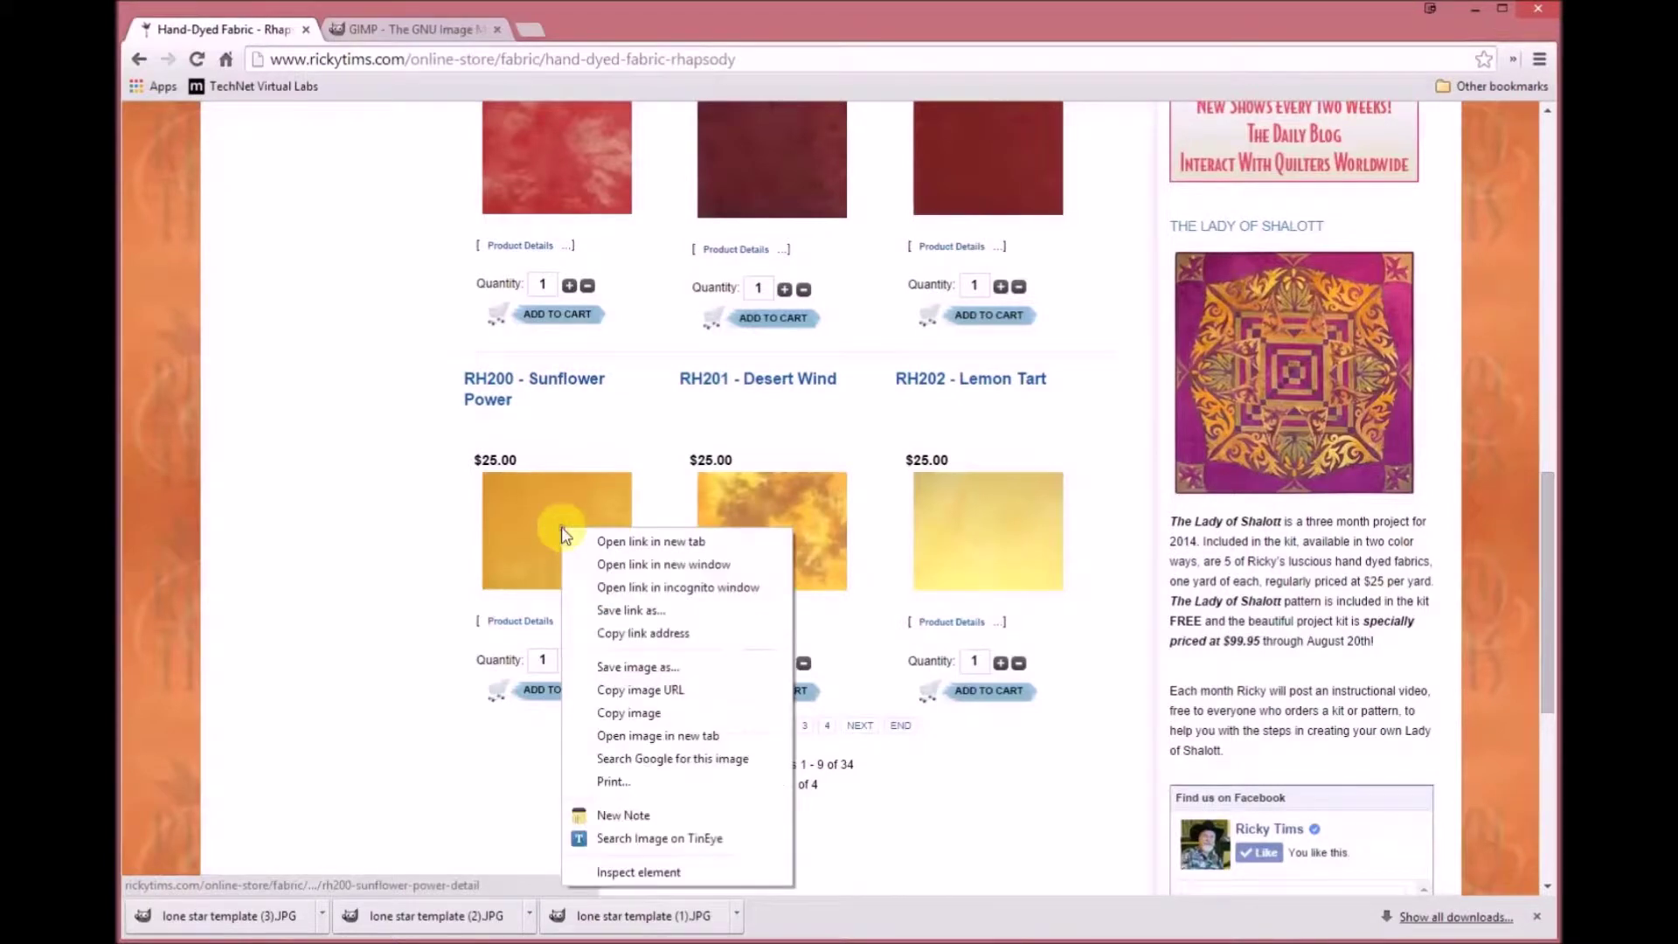
pyautogui.click(661, 719)
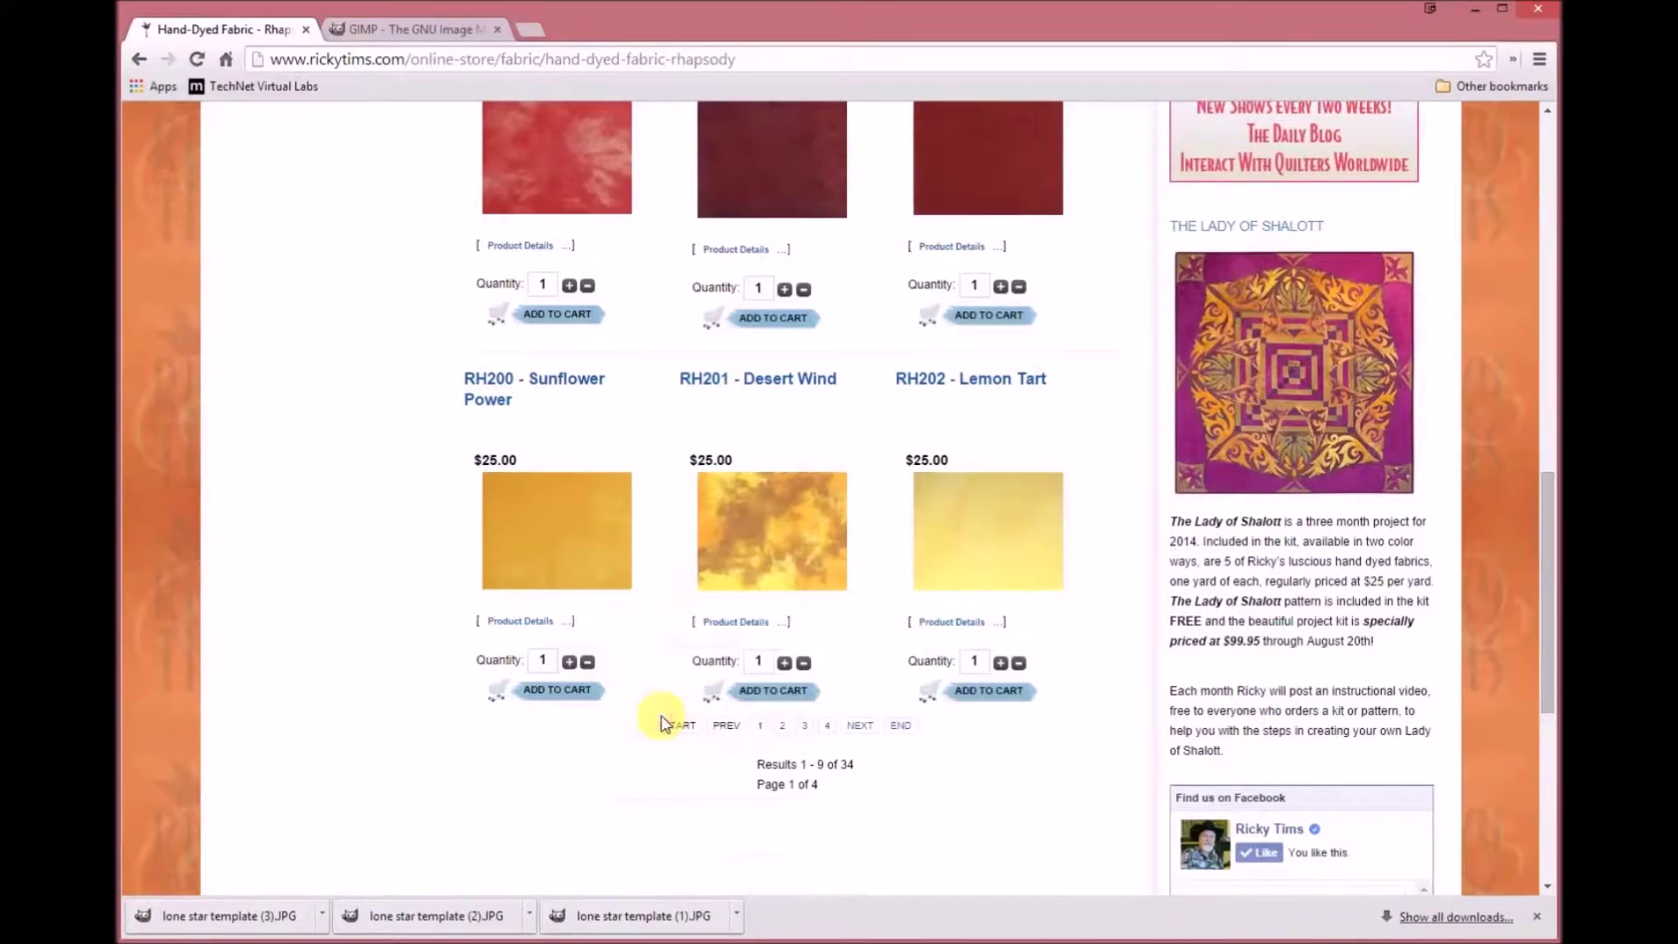
# Step: Paste the Sunflower Power fabric into GIMP as a new 150×118 image
pyautogui.moveTo(355, 918)
pyautogui.click(331, 865)
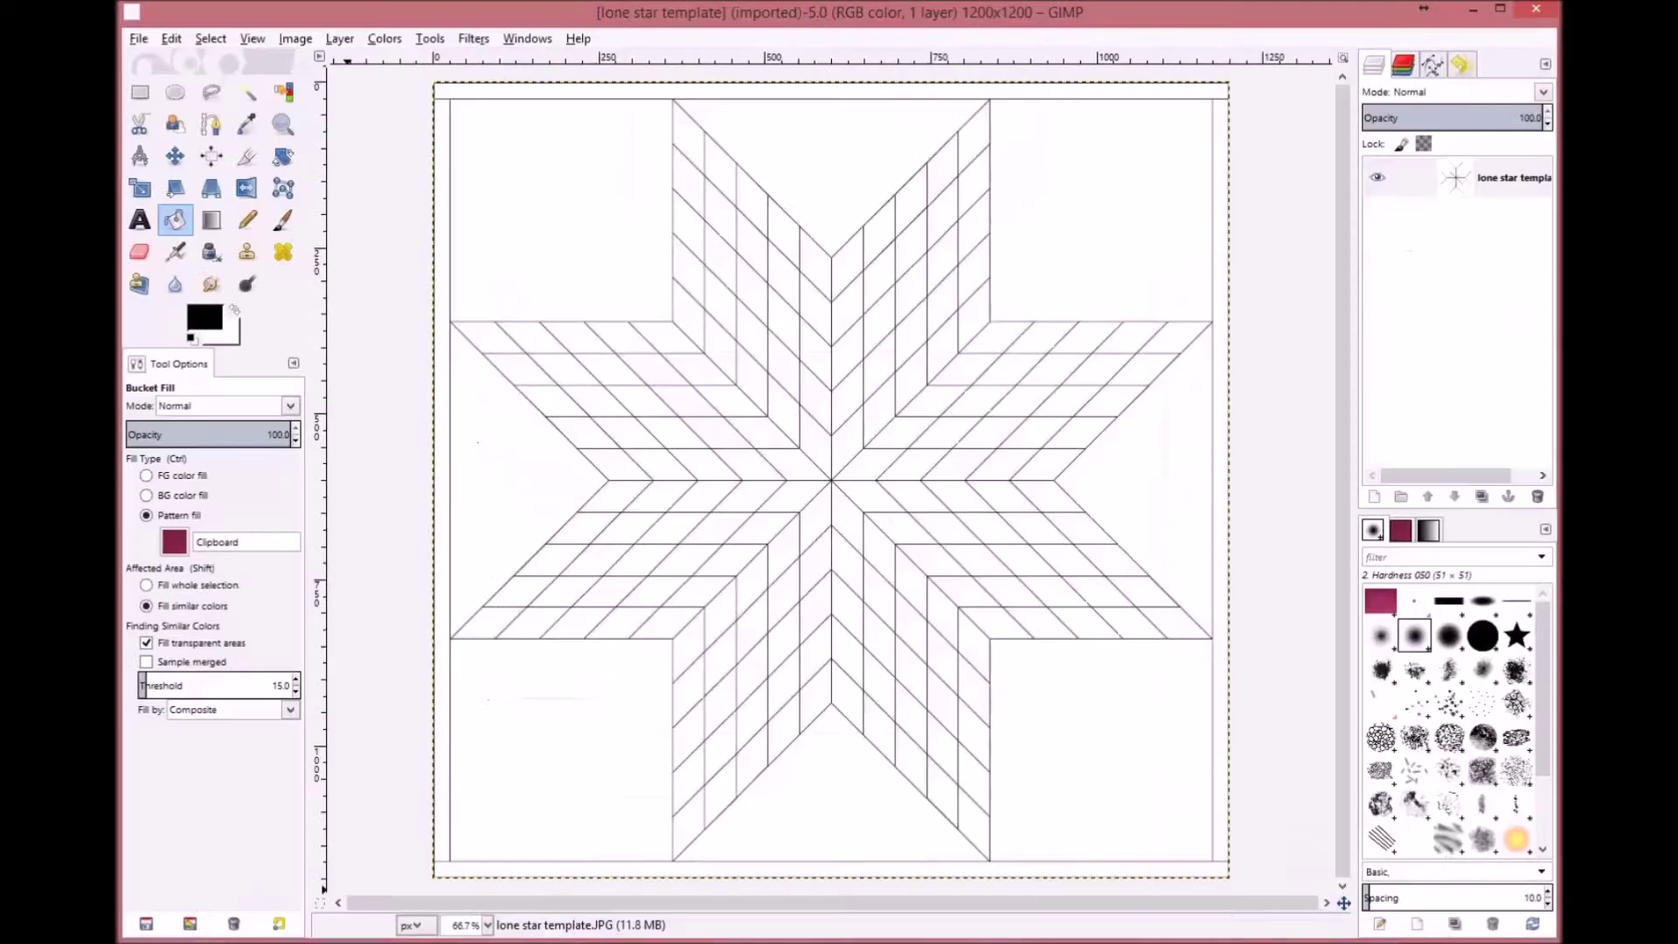
pyautogui.click(173, 40)
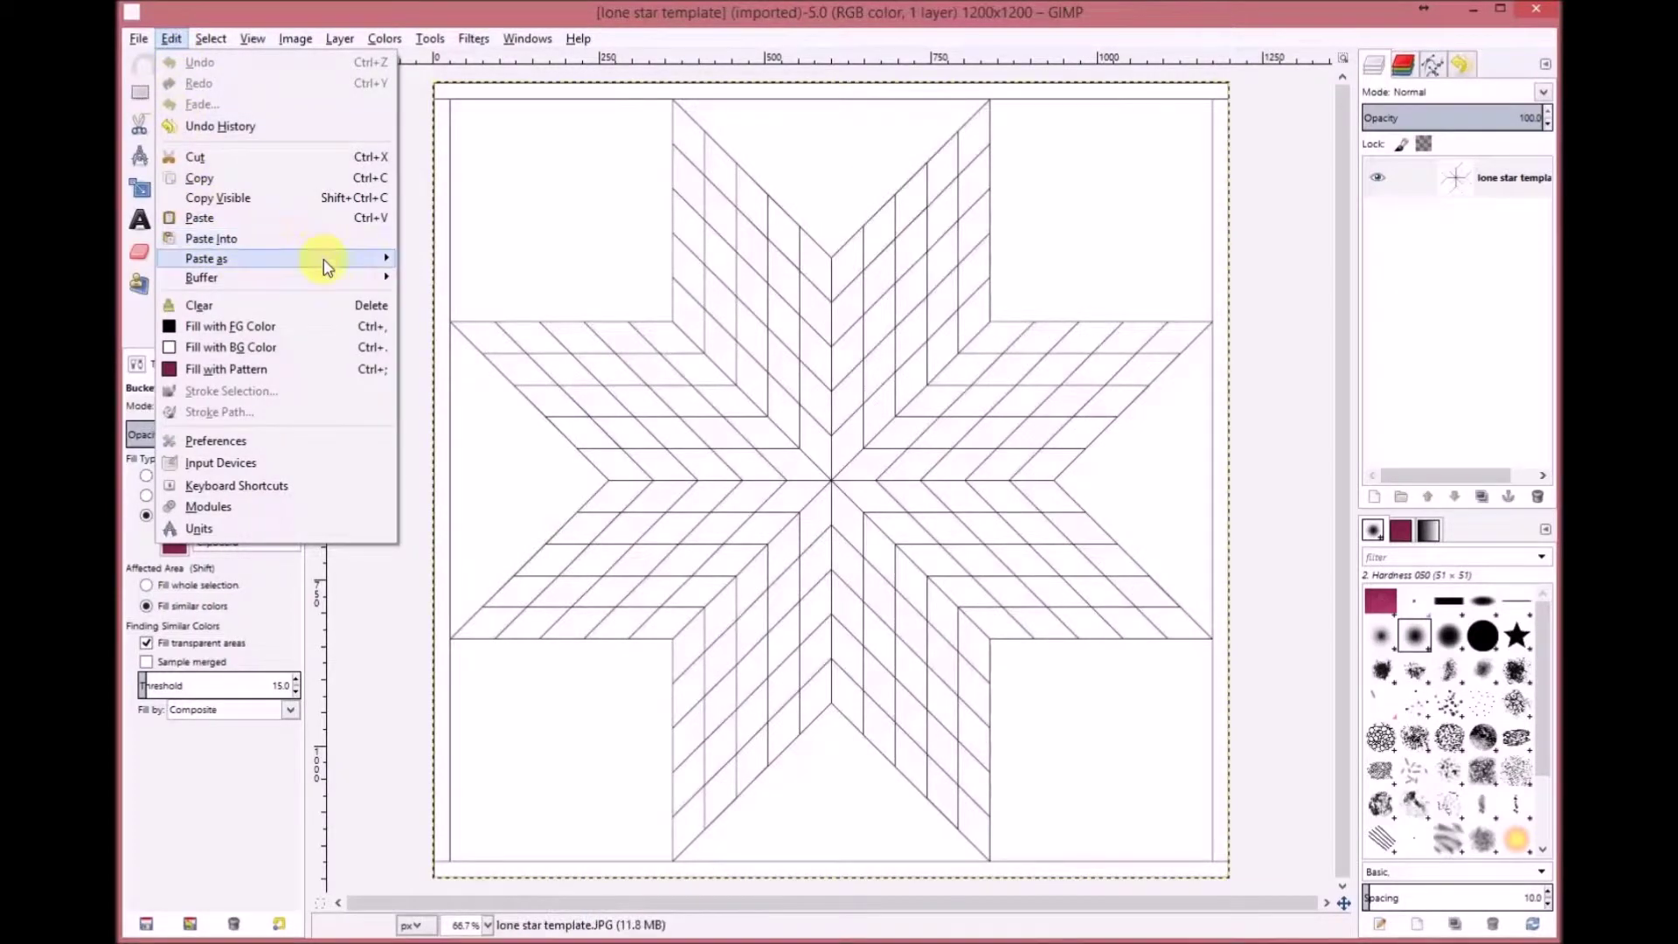
pyautogui.moveTo(328, 264)
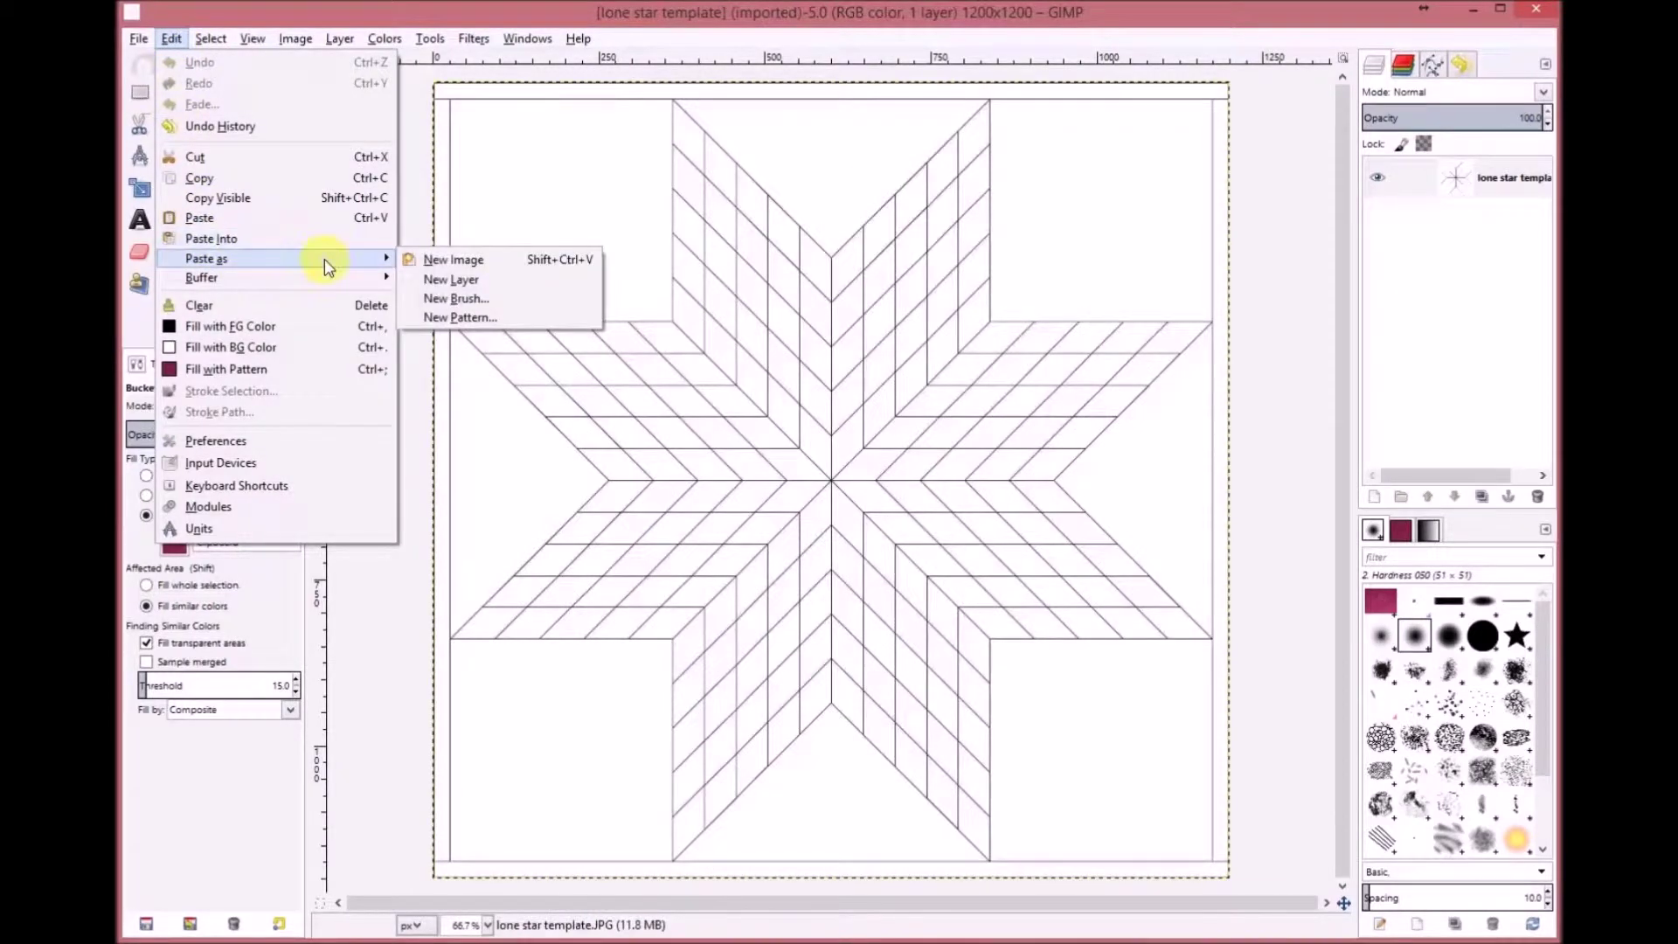
pyautogui.click(505, 265)
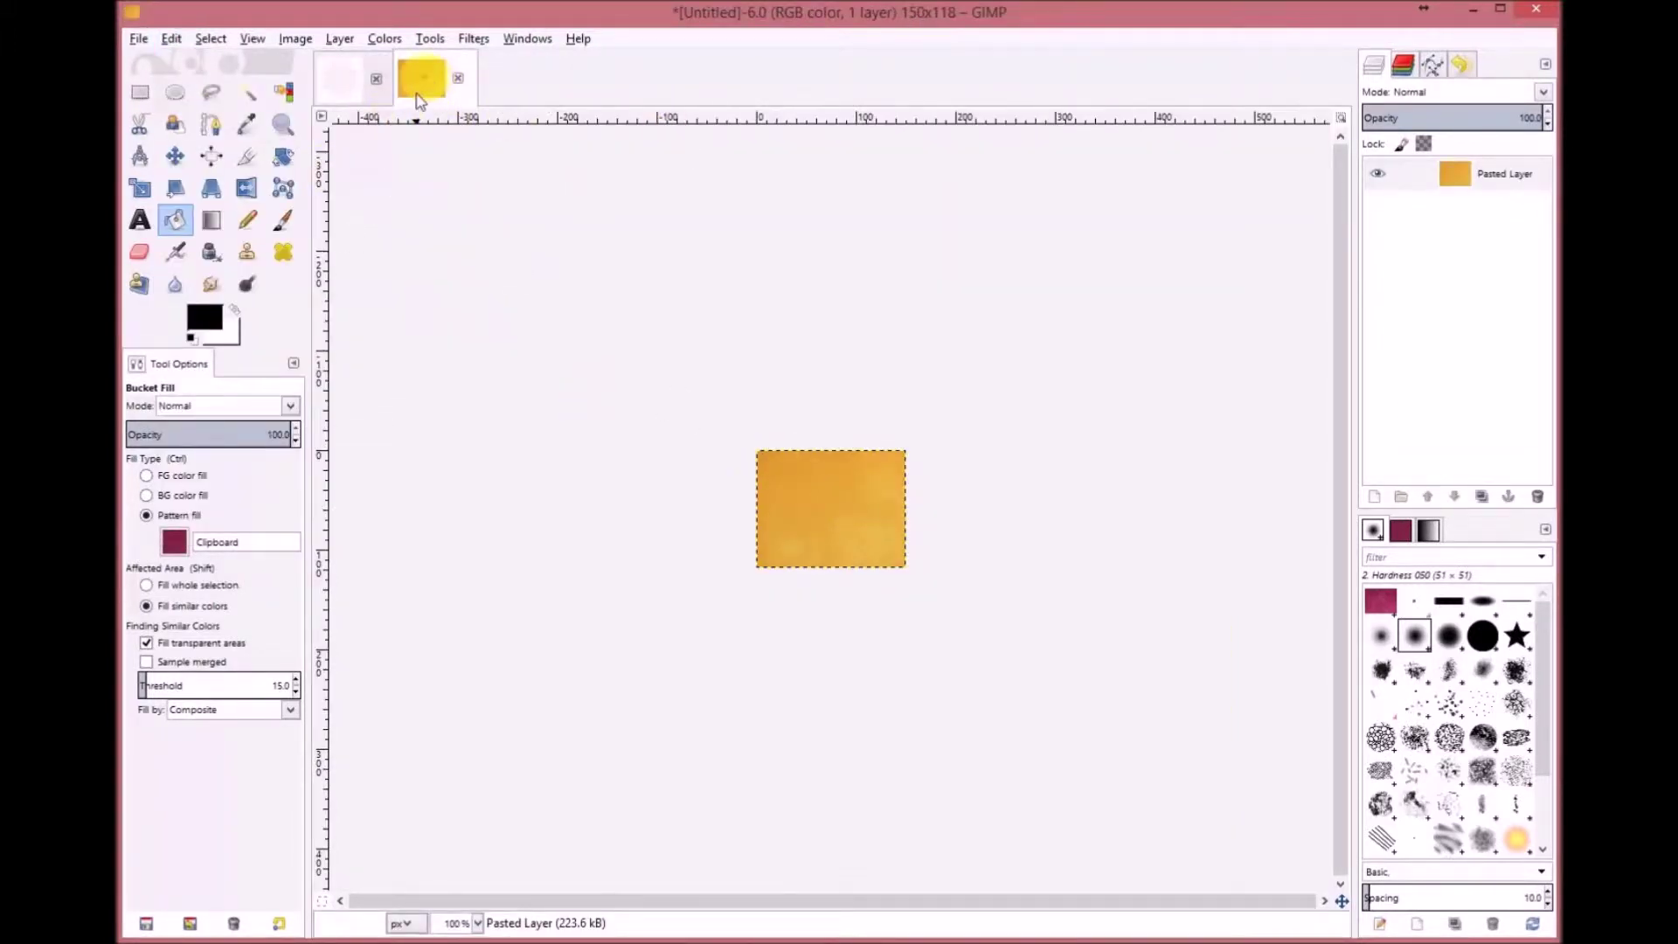
# Step: Copy the orange fabric image so it becomes the Clipboard fill pattern
pyautogui.click(341, 90)
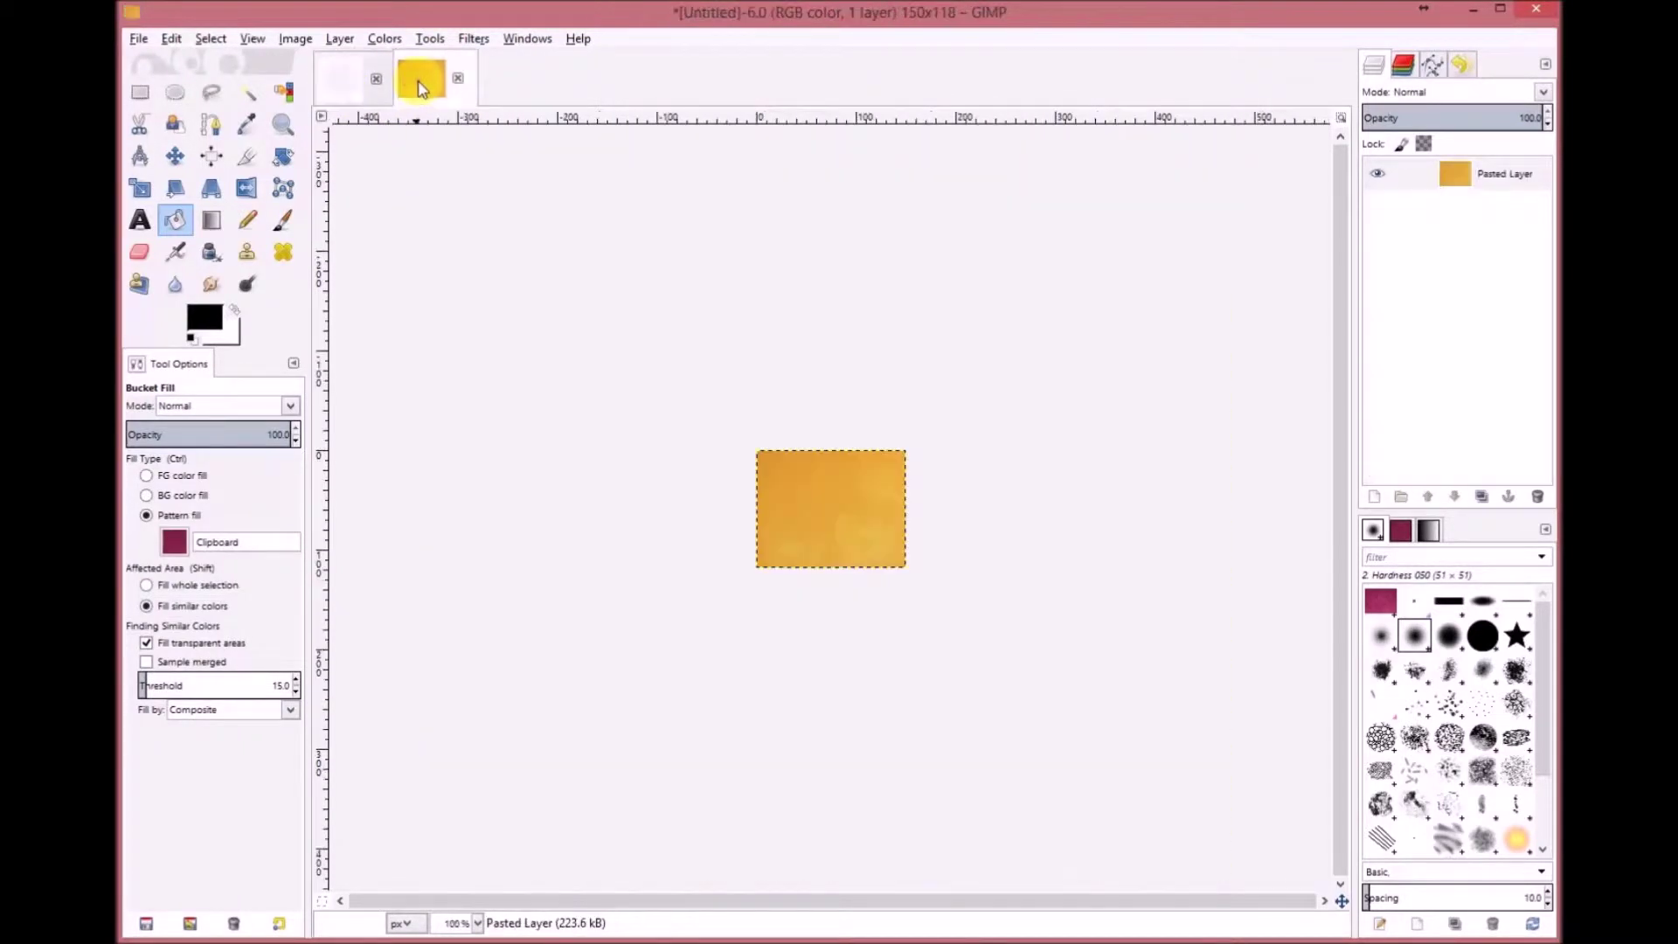
pyautogui.click(421, 85)
pyautogui.hotkey('ctrl', 'c')
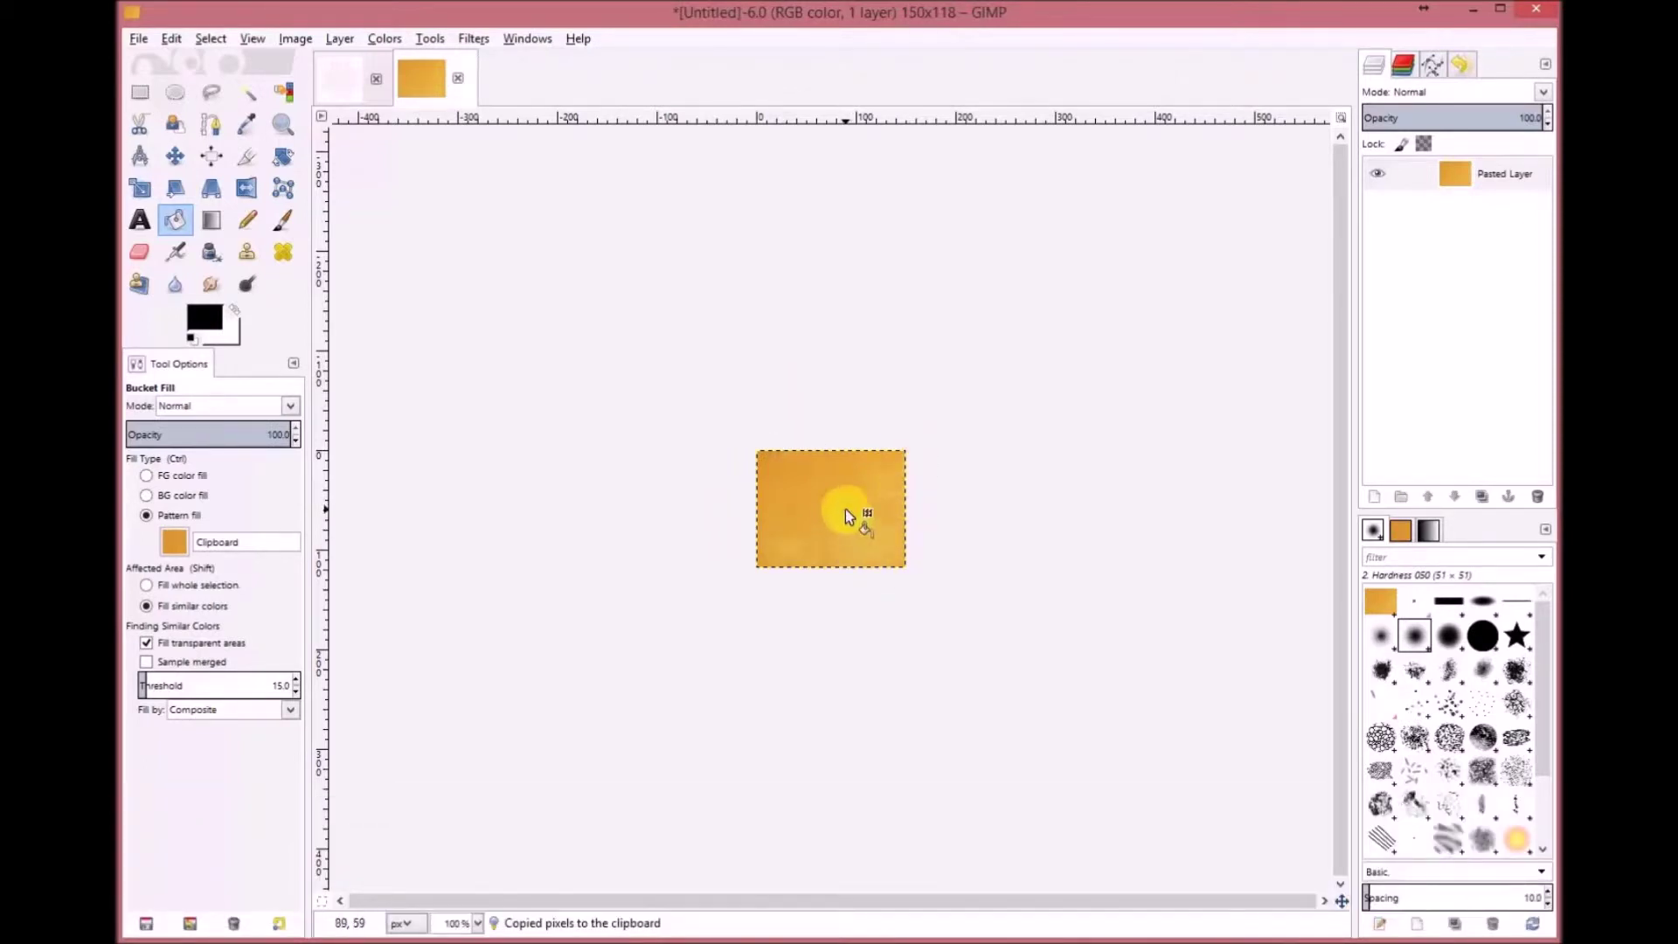
# Step: Confirm the Clipboard pattern for Bucket Fill and fill a centre diamond with golden fabric
pyautogui.click(347, 86)
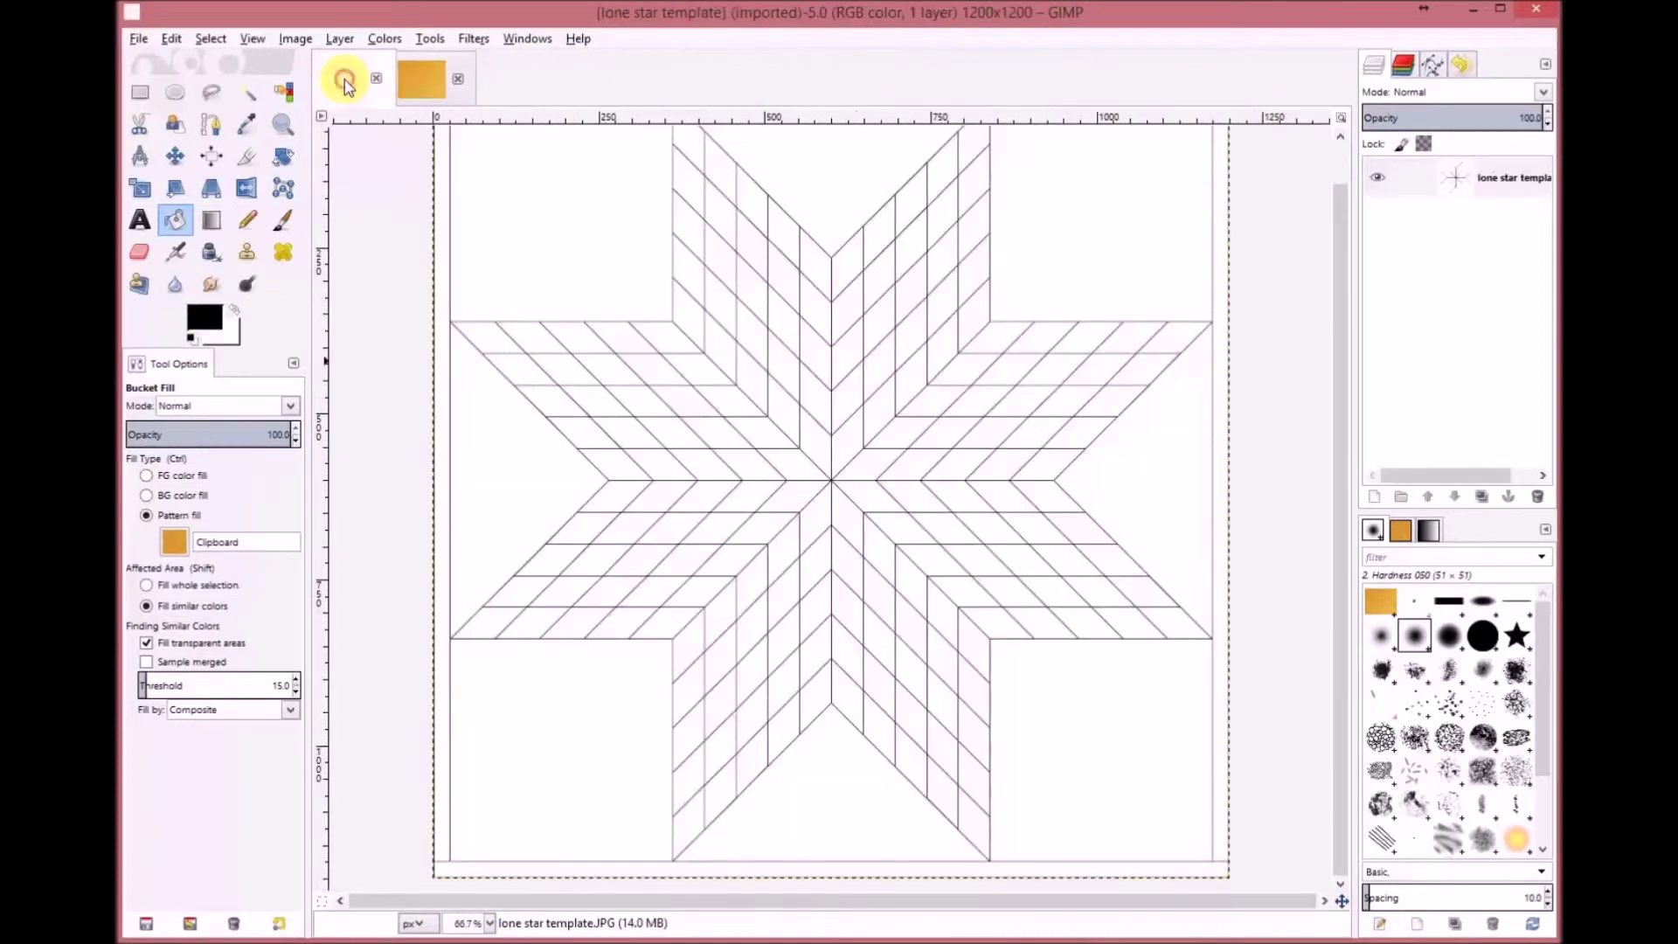
pyautogui.click(176, 543)
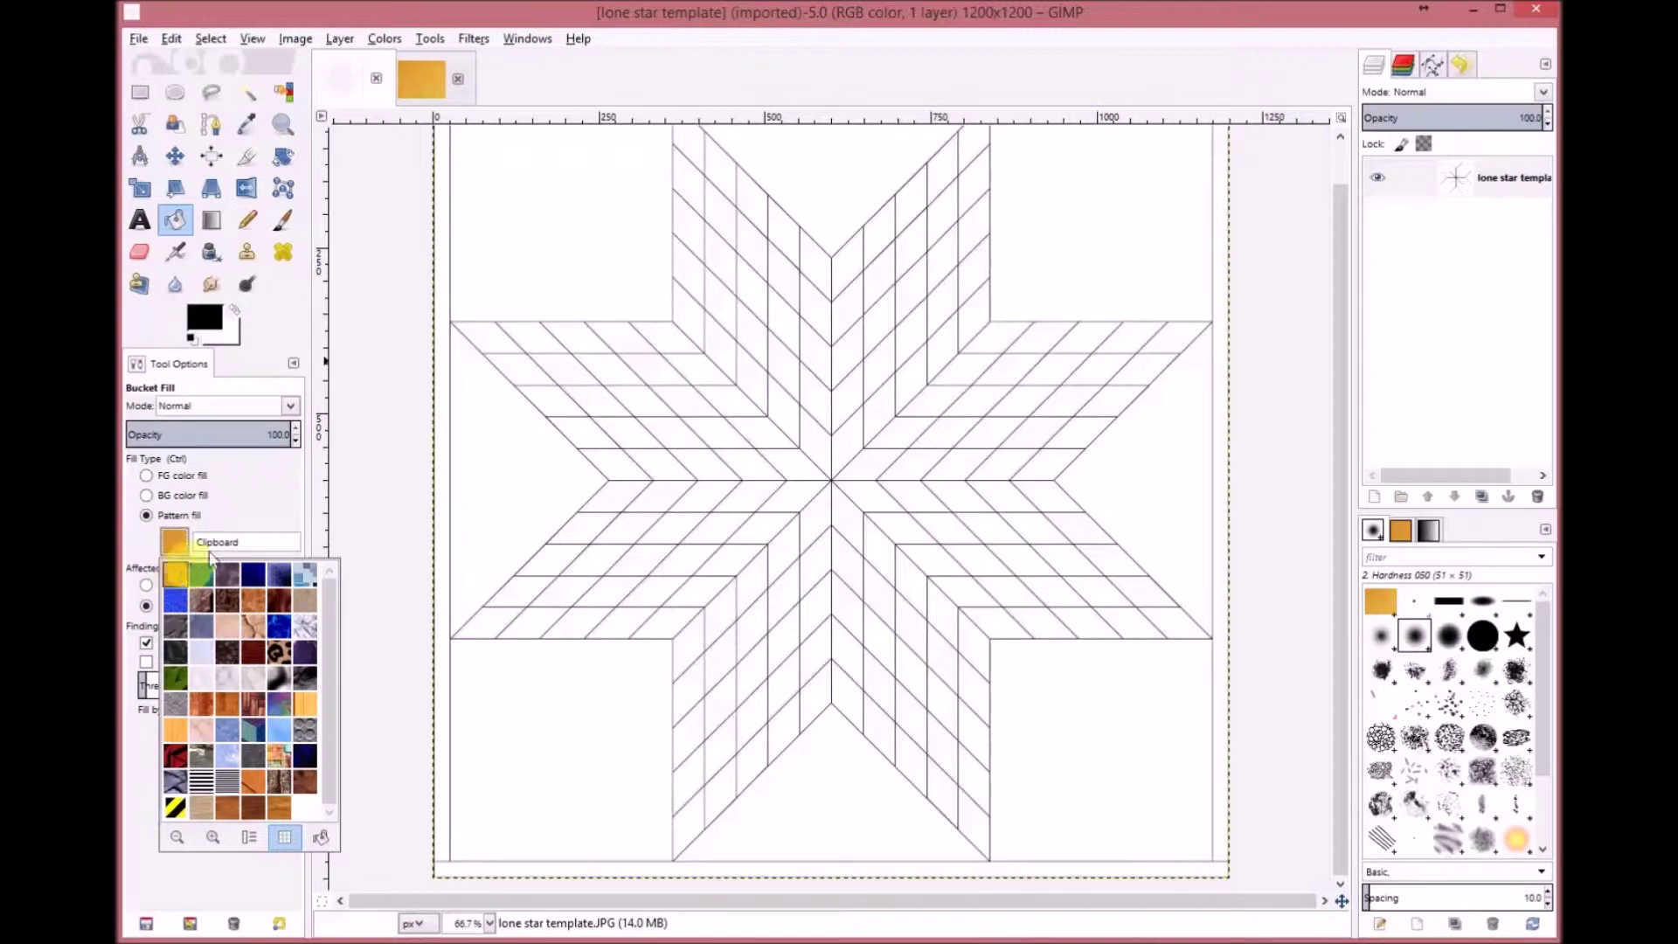
pyautogui.click(262, 516)
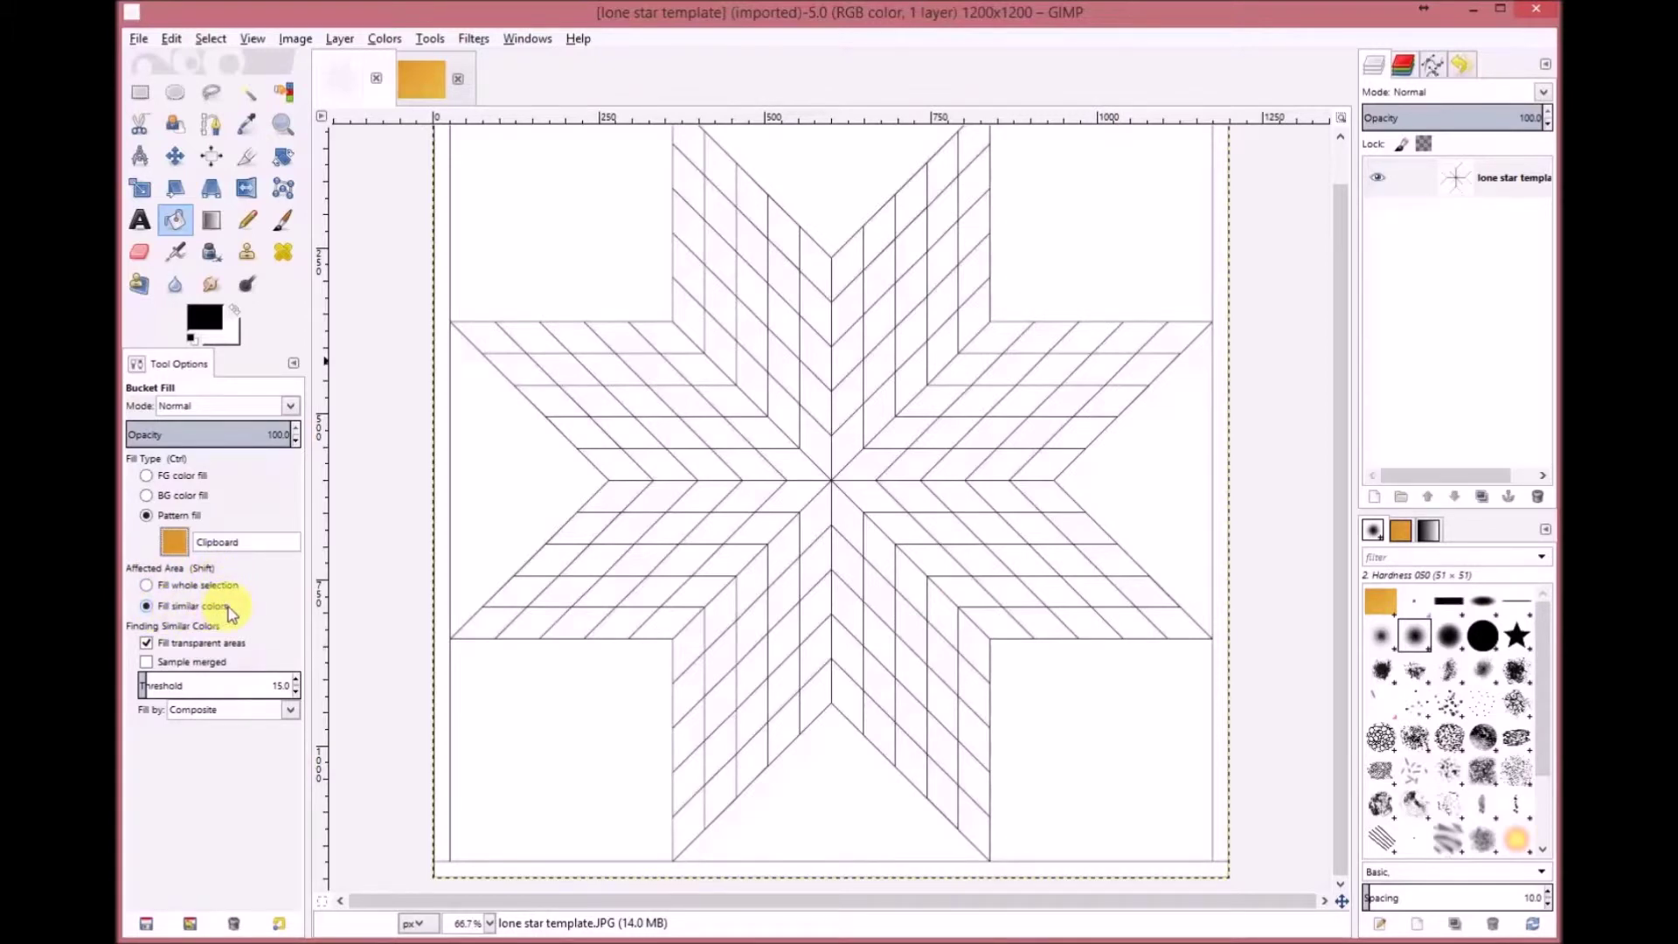
pyautogui.click(798, 492)
# Step: Fill the remaining centre diamonds so the eight-point centre star is golden
pyautogui.click(802, 456)
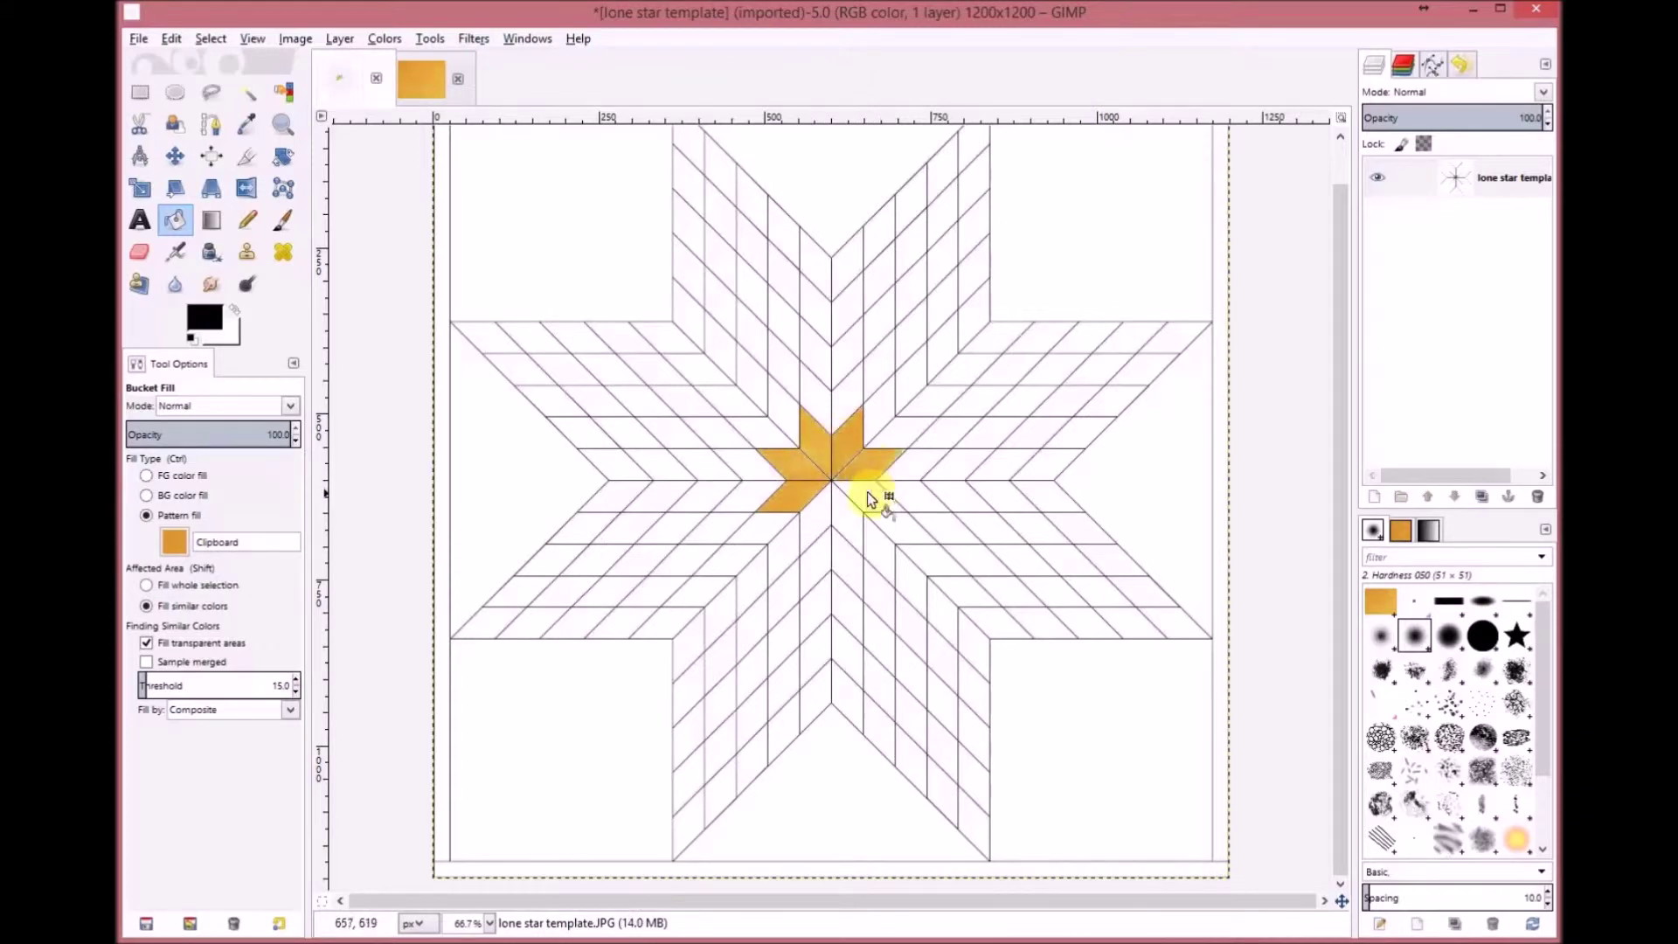
pyautogui.click(819, 521)
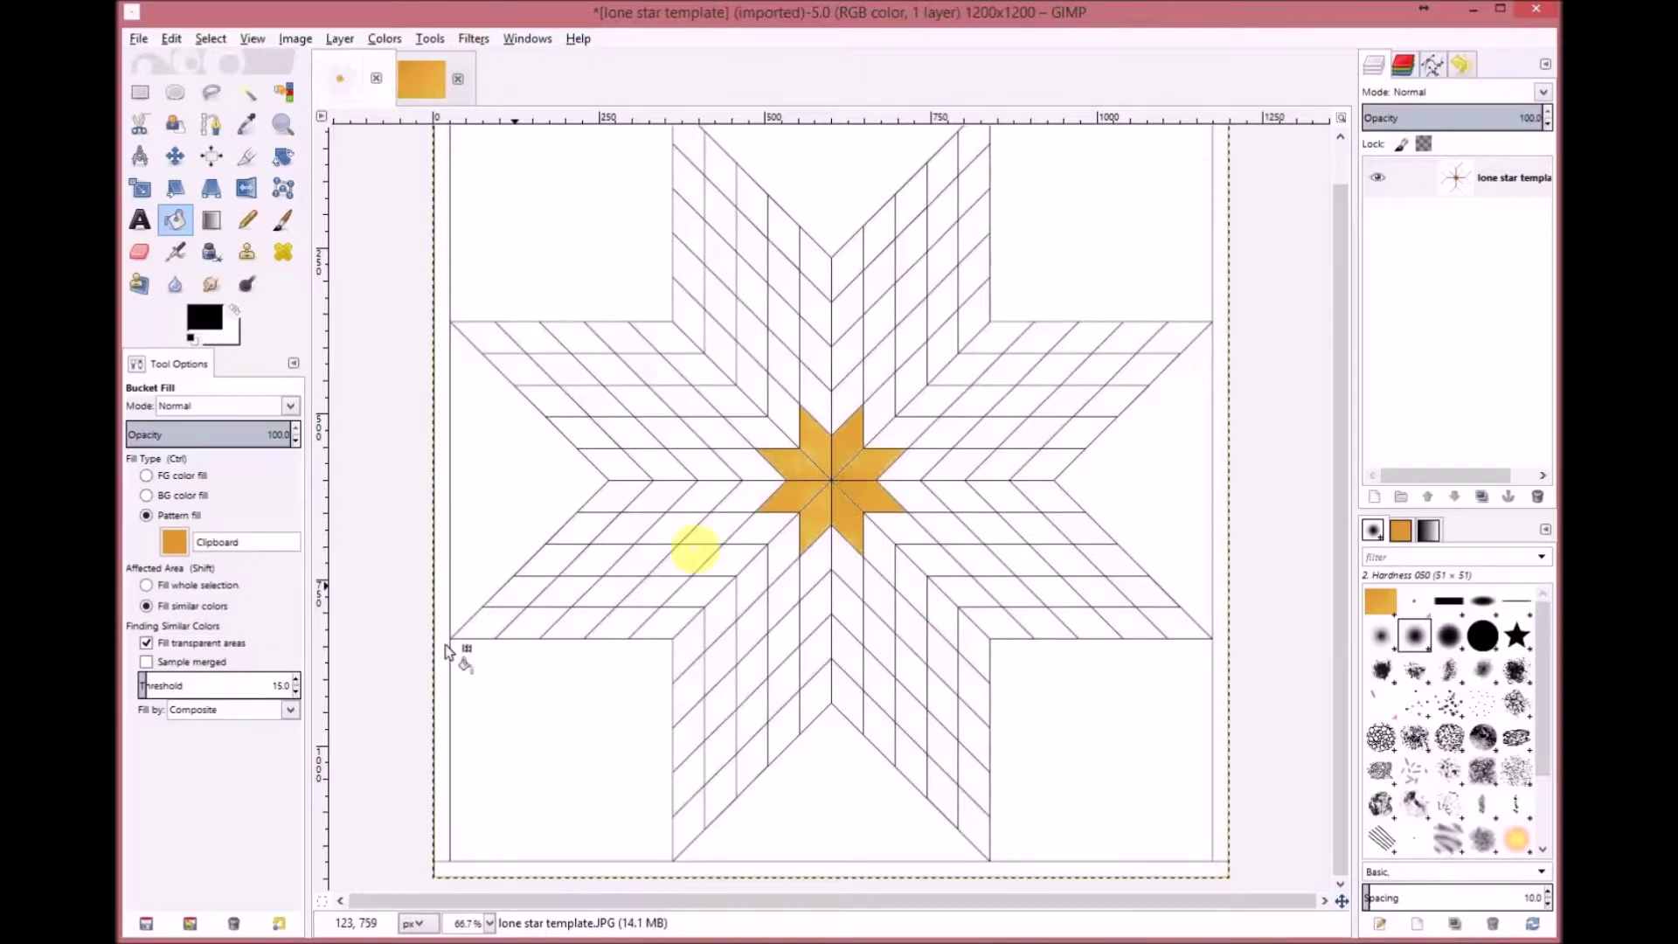
pyautogui.hotkey('alt', 'Tab')
# Step: Copy the RH100 Red Hot Mama fabric photo from the store page and return to GIMP
pyautogui.scroll(7, 693, 500)
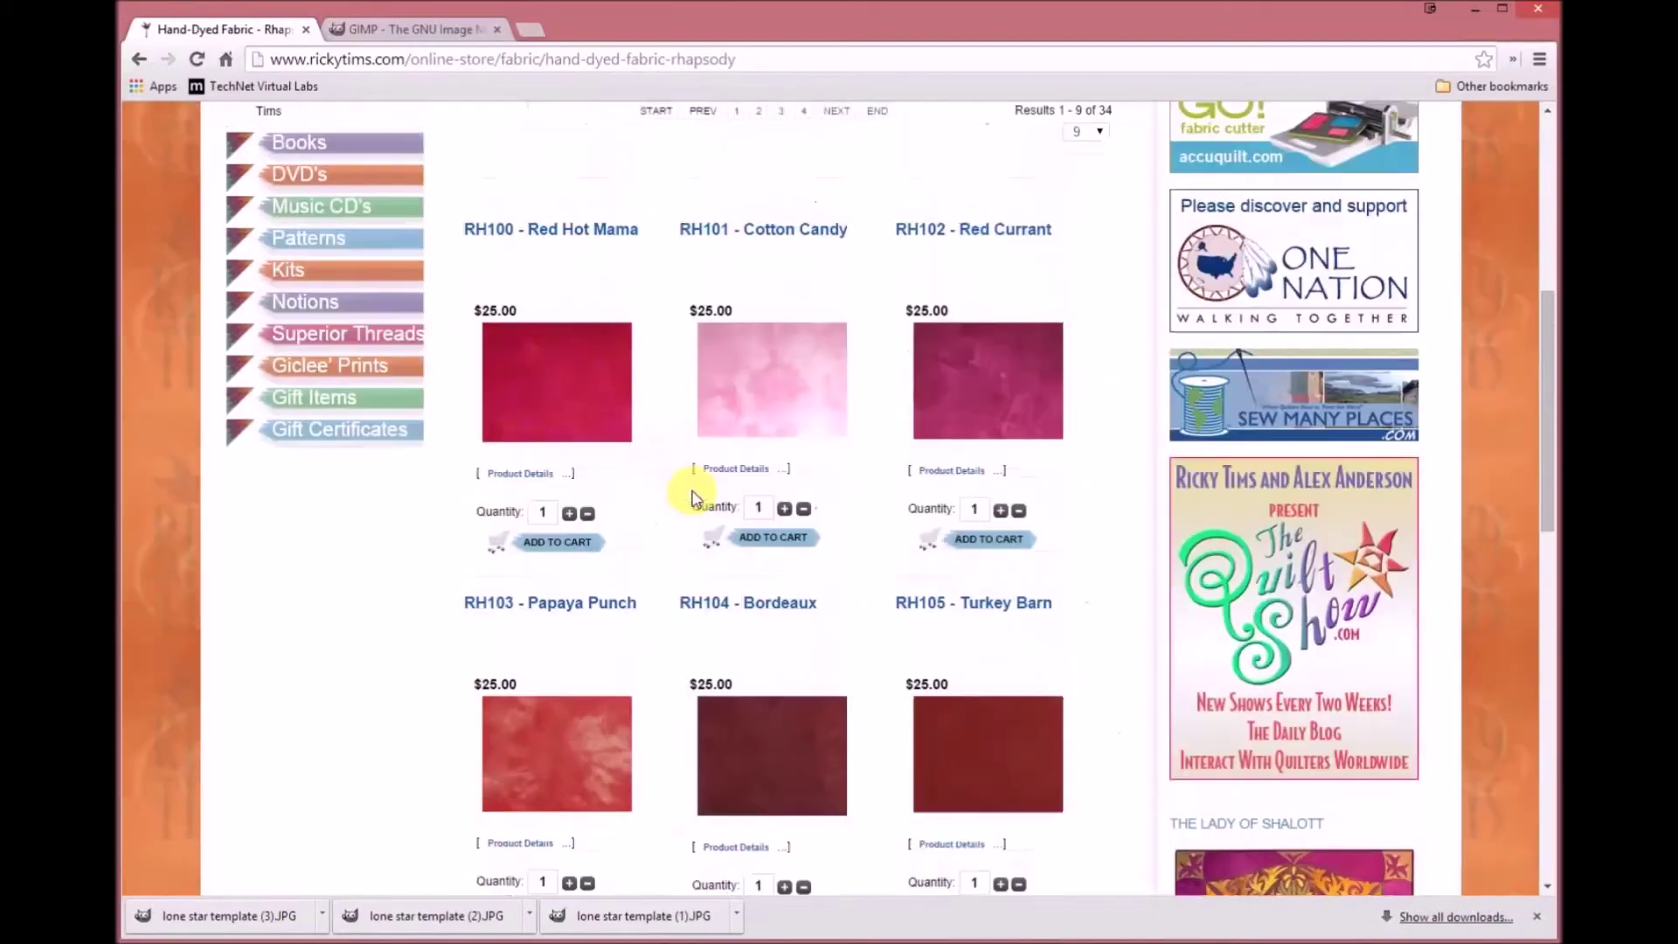
pyautogui.scroll(1, 548, 474)
pyautogui.scroll(-1, 548, 474)
pyautogui.click(548, 384)
pyautogui.rightClick(548, 385)
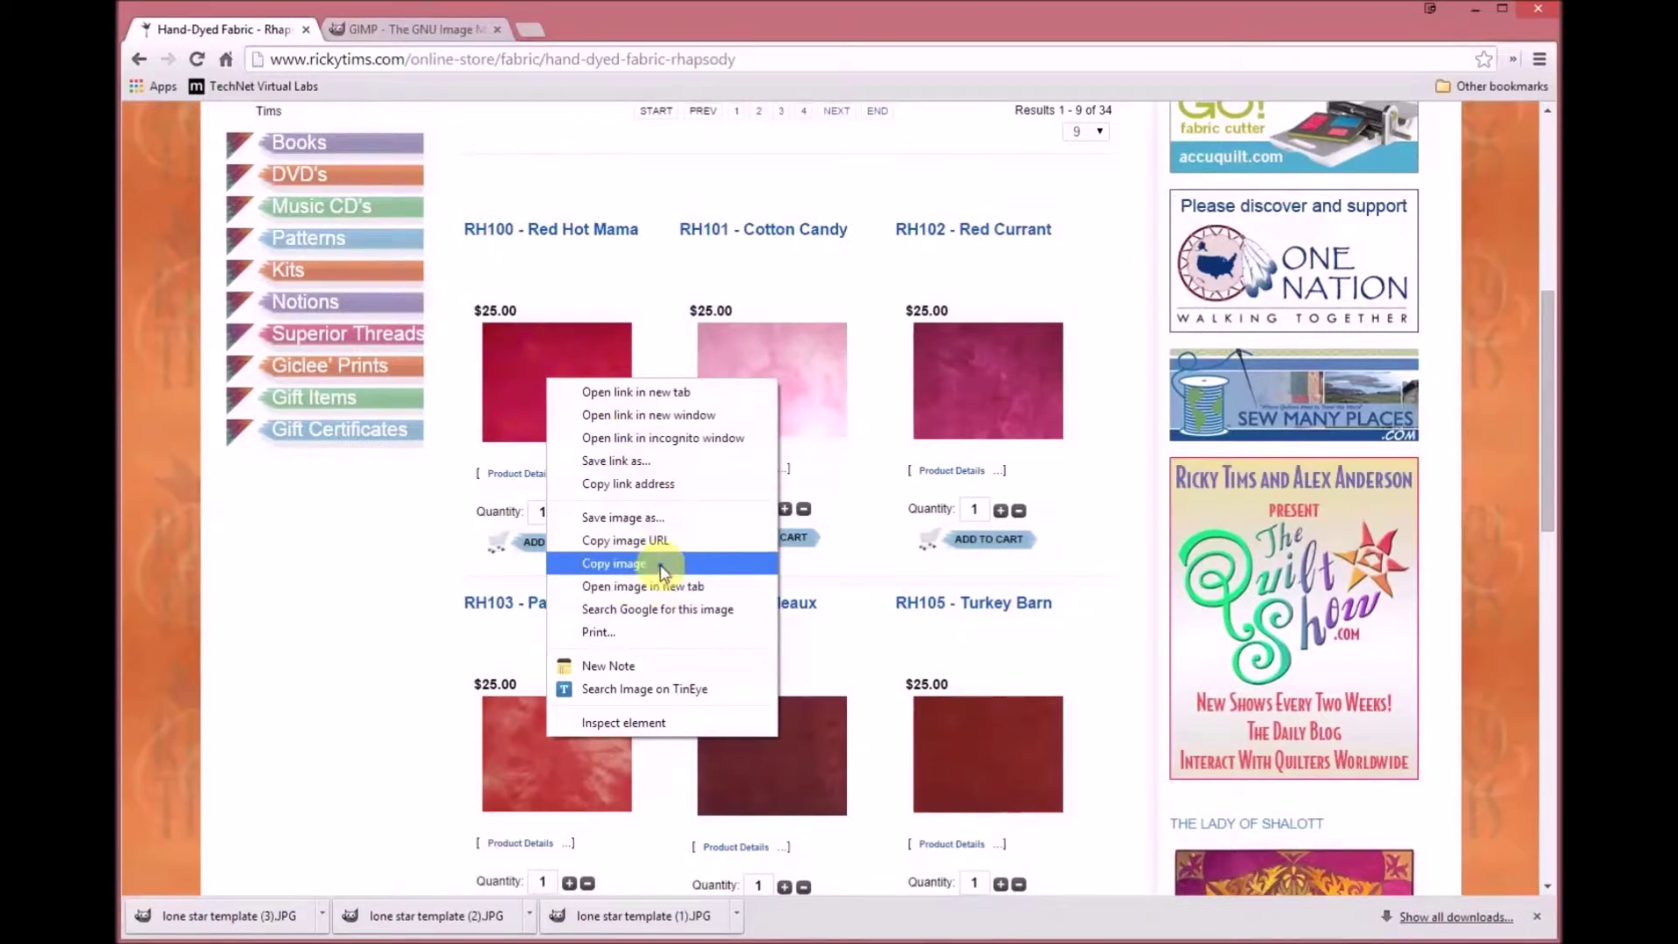
pyautogui.click(675, 566)
pyautogui.hotkey('alt', 'Tab')
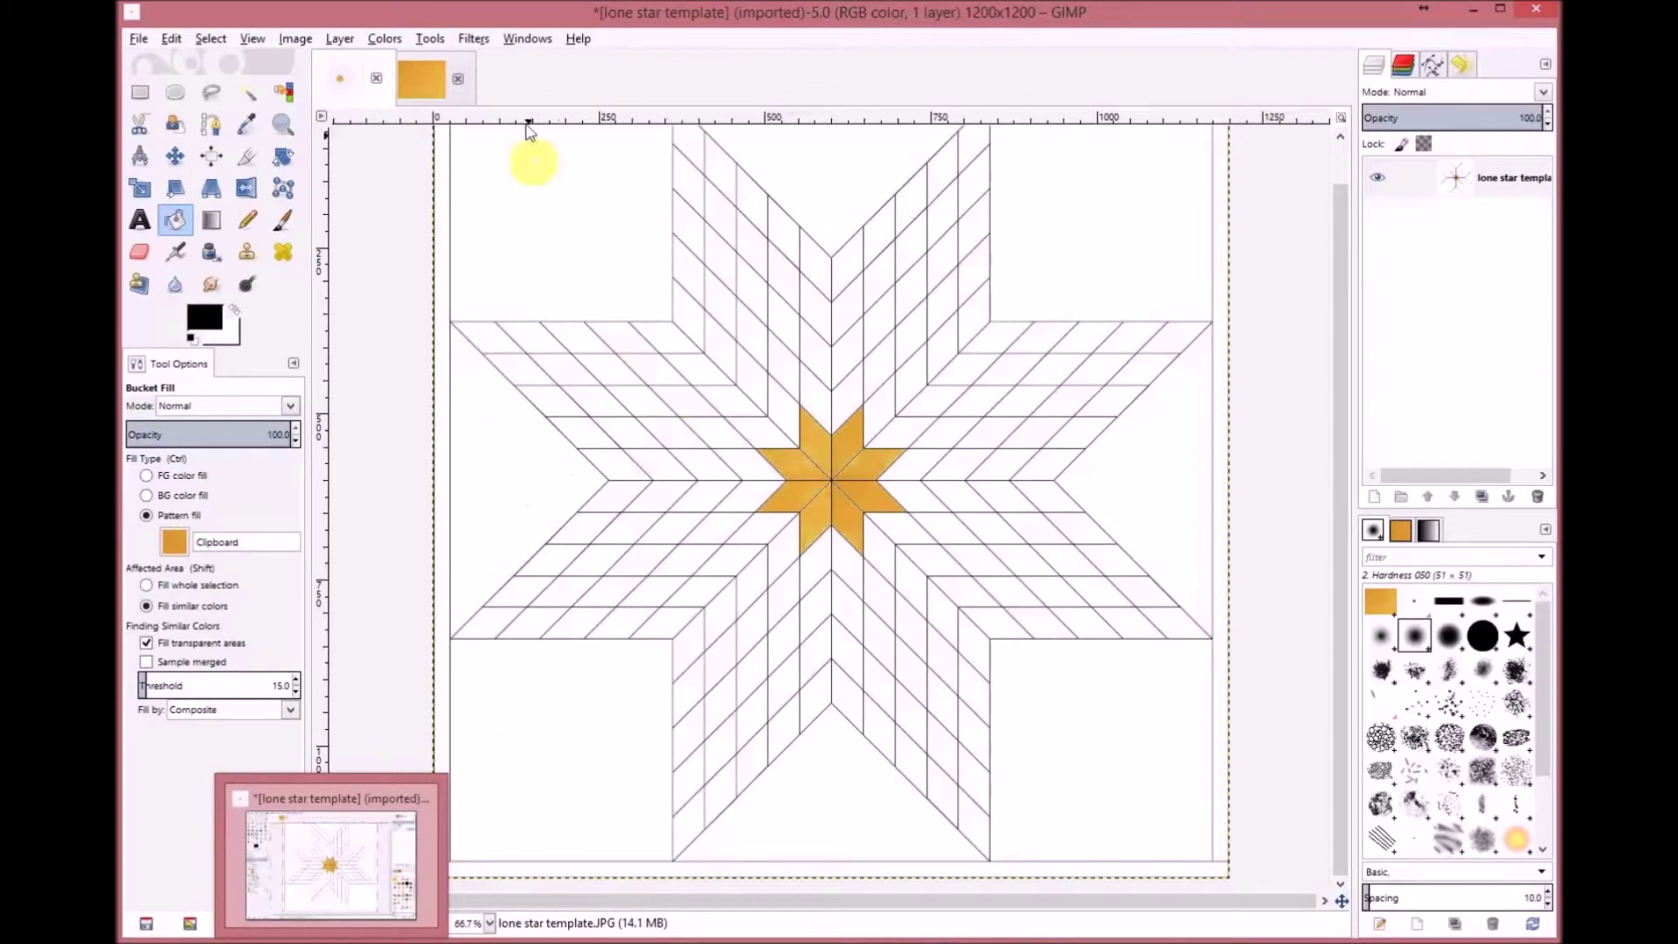
# Step: Paste Red Hot Mama over the 150×118 swatch and copy it as the red pattern
pyautogui.click(426, 84)
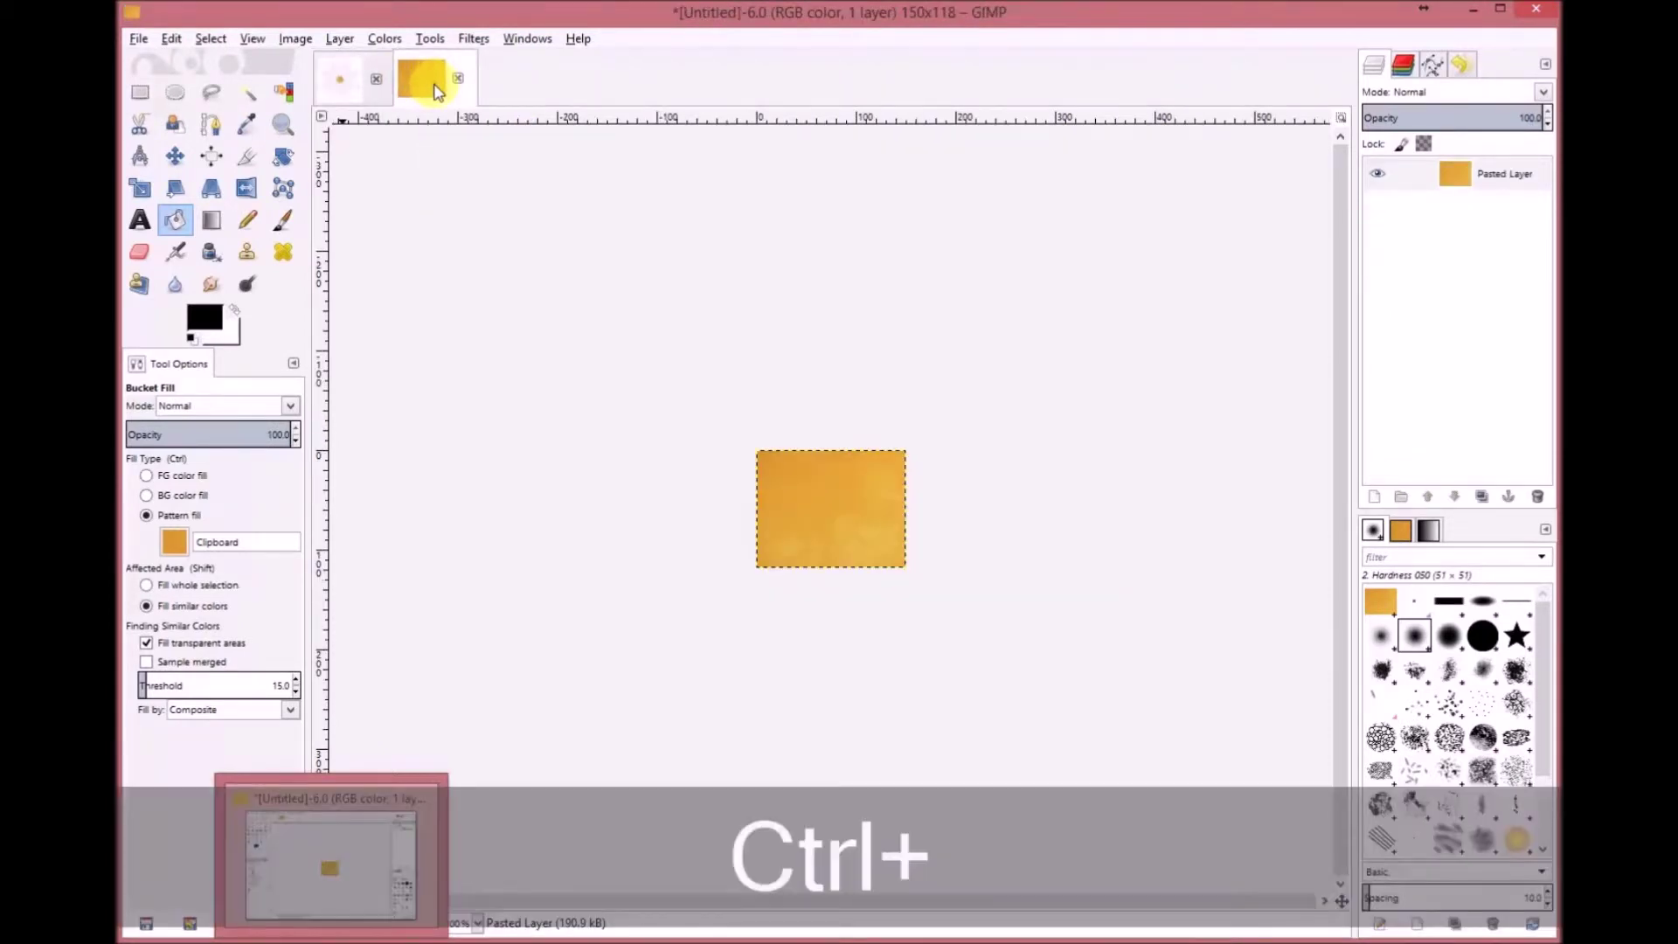
pyautogui.hotkey('ctrl', 'v')
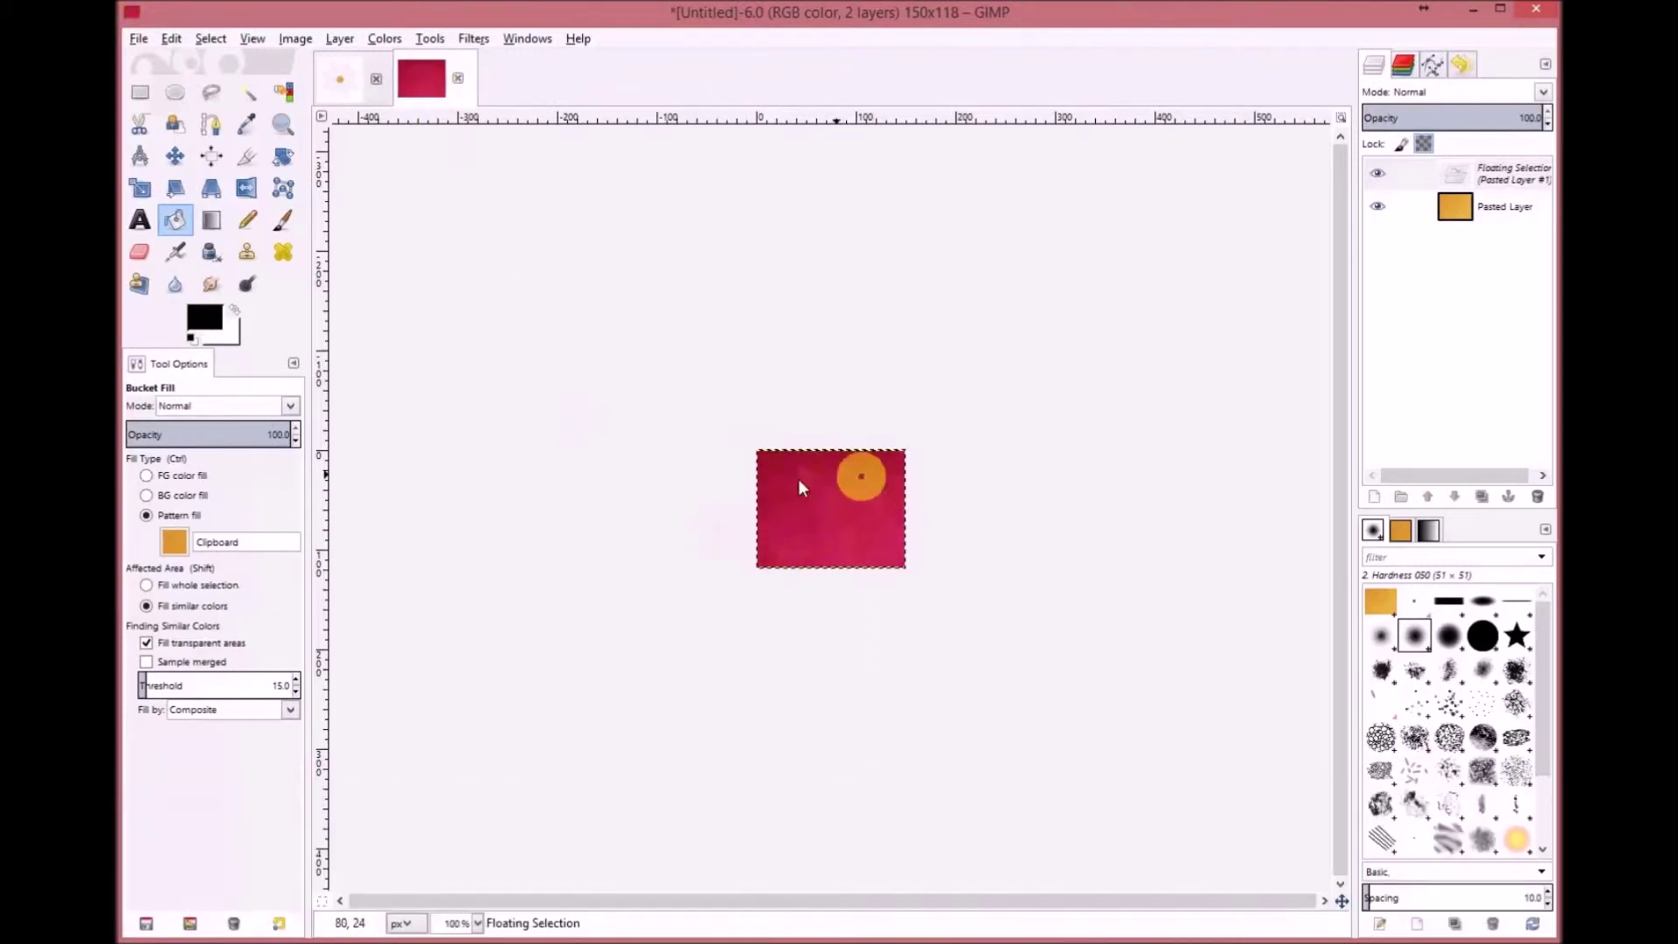
pyautogui.click(821, 565)
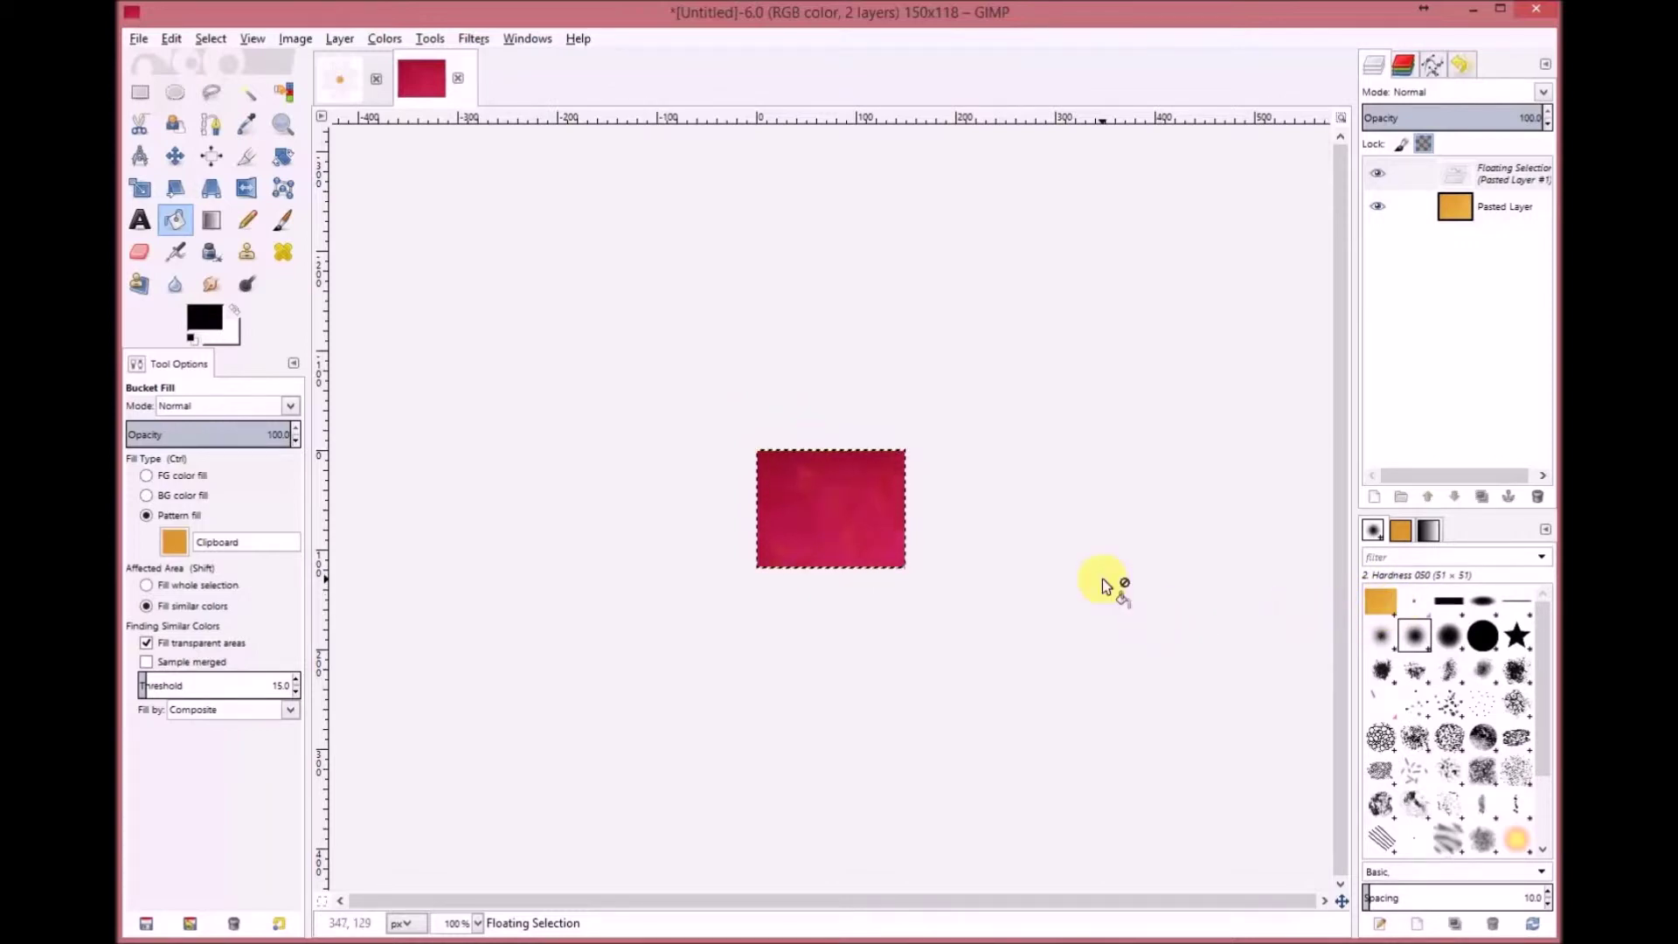
pyautogui.hotkey('ctrl', 'c')
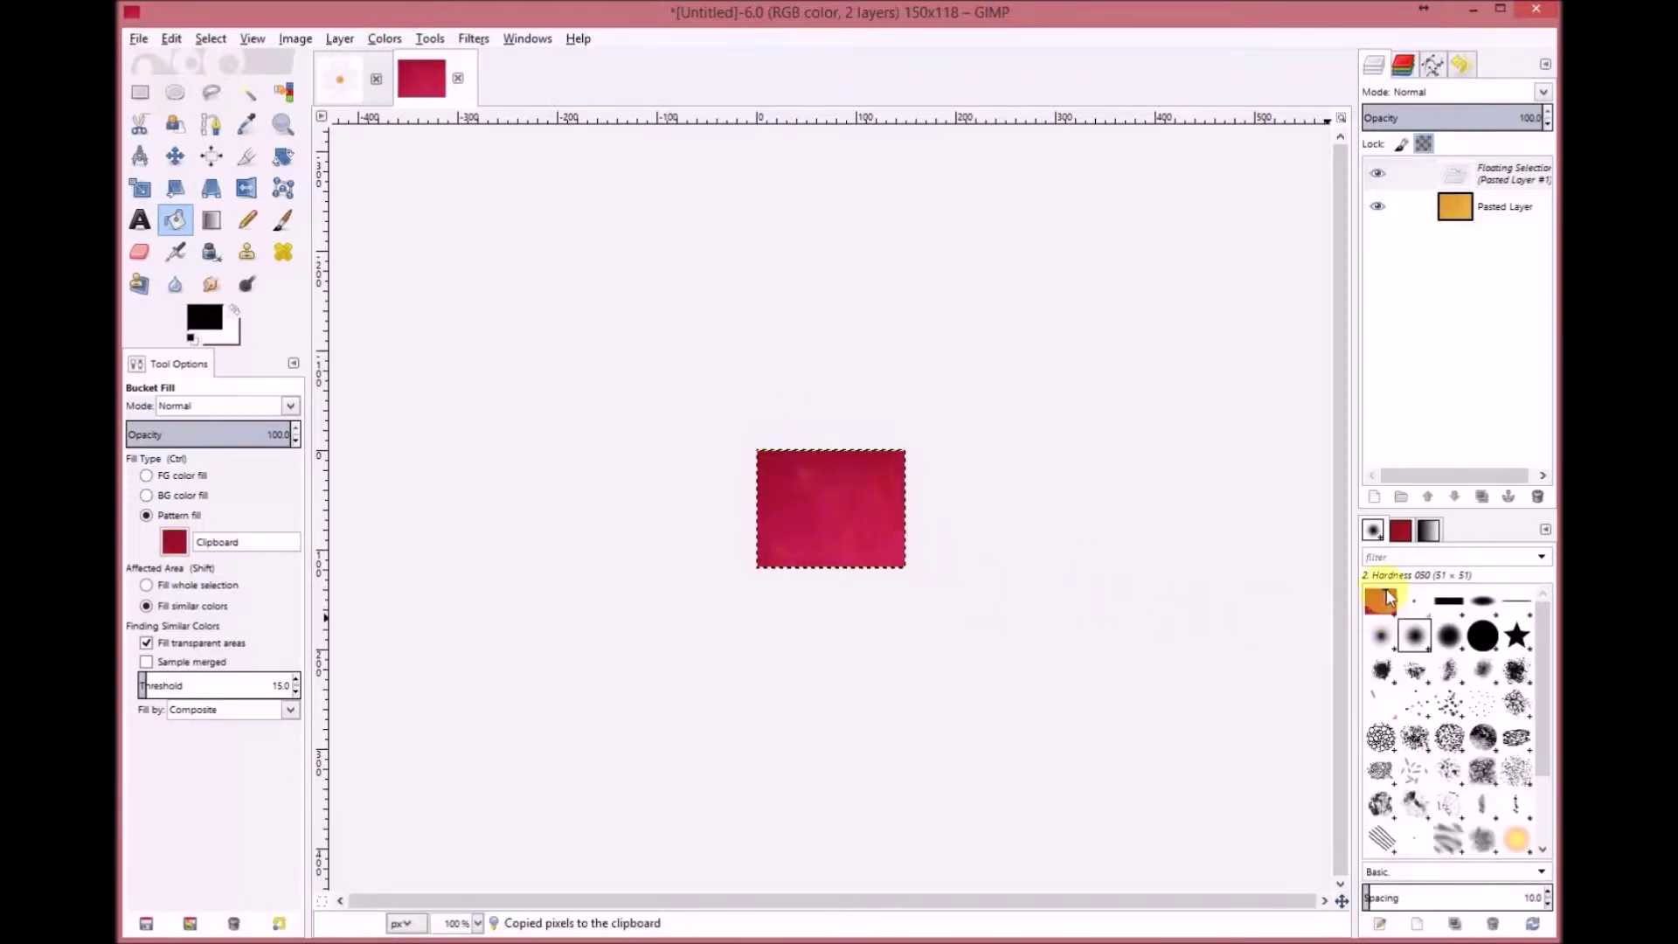
# Step: Fill the upper, right and lower-right ring diamonds around the golden centre with red fabric
pyautogui.click(343, 76)
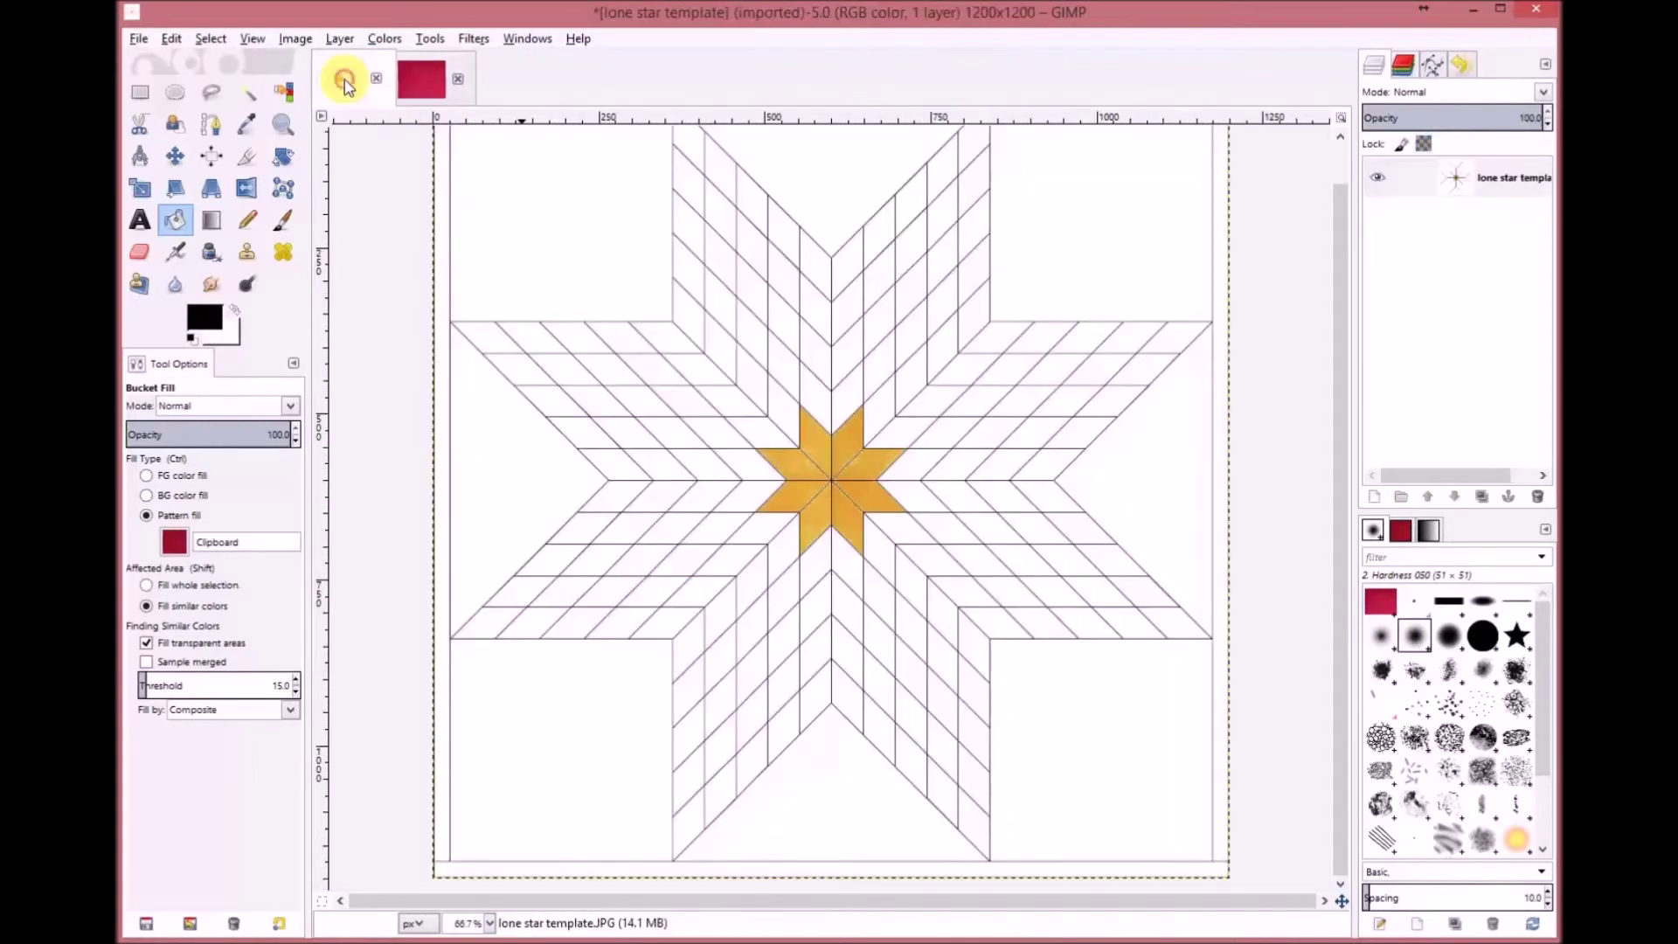
pyautogui.click(844, 397)
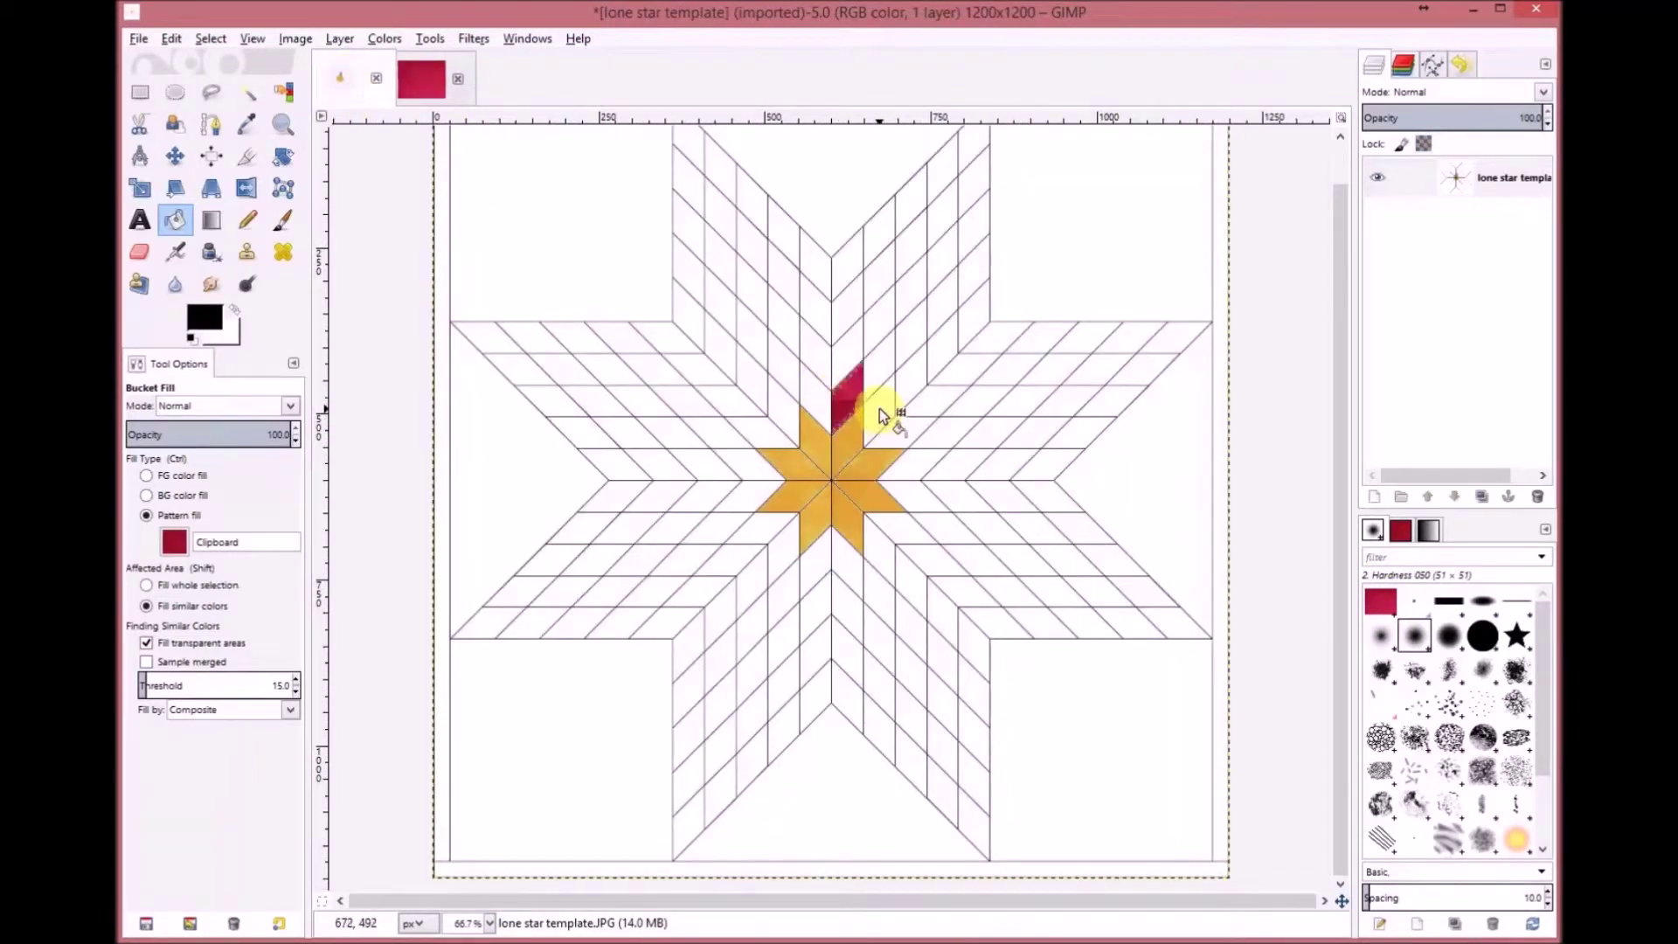
pyautogui.click(879, 407)
pyautogui.click(901, 433)
pyautogui.click(919, 473)
pyautogui.click(918, 502)
pyautogui.click(906, 537)
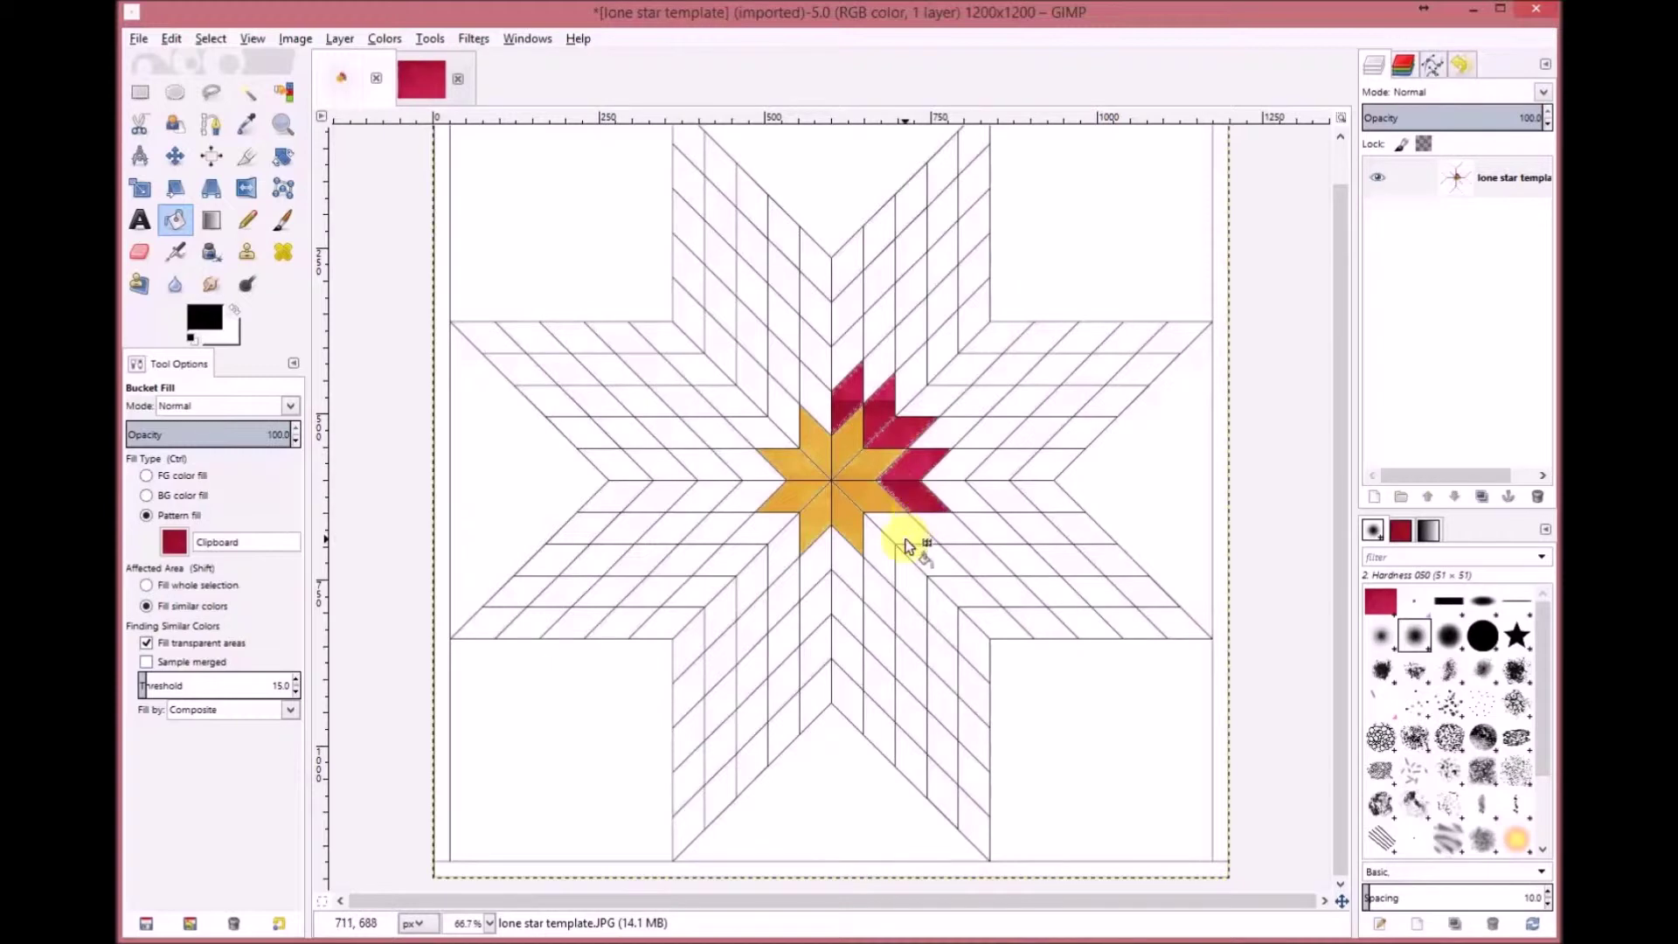
pyautogui.click(885, 543)
# Step: Fill the lower, left and upper-left ring diamonds red, completing the second ring
pyautogui.click(854, 563)
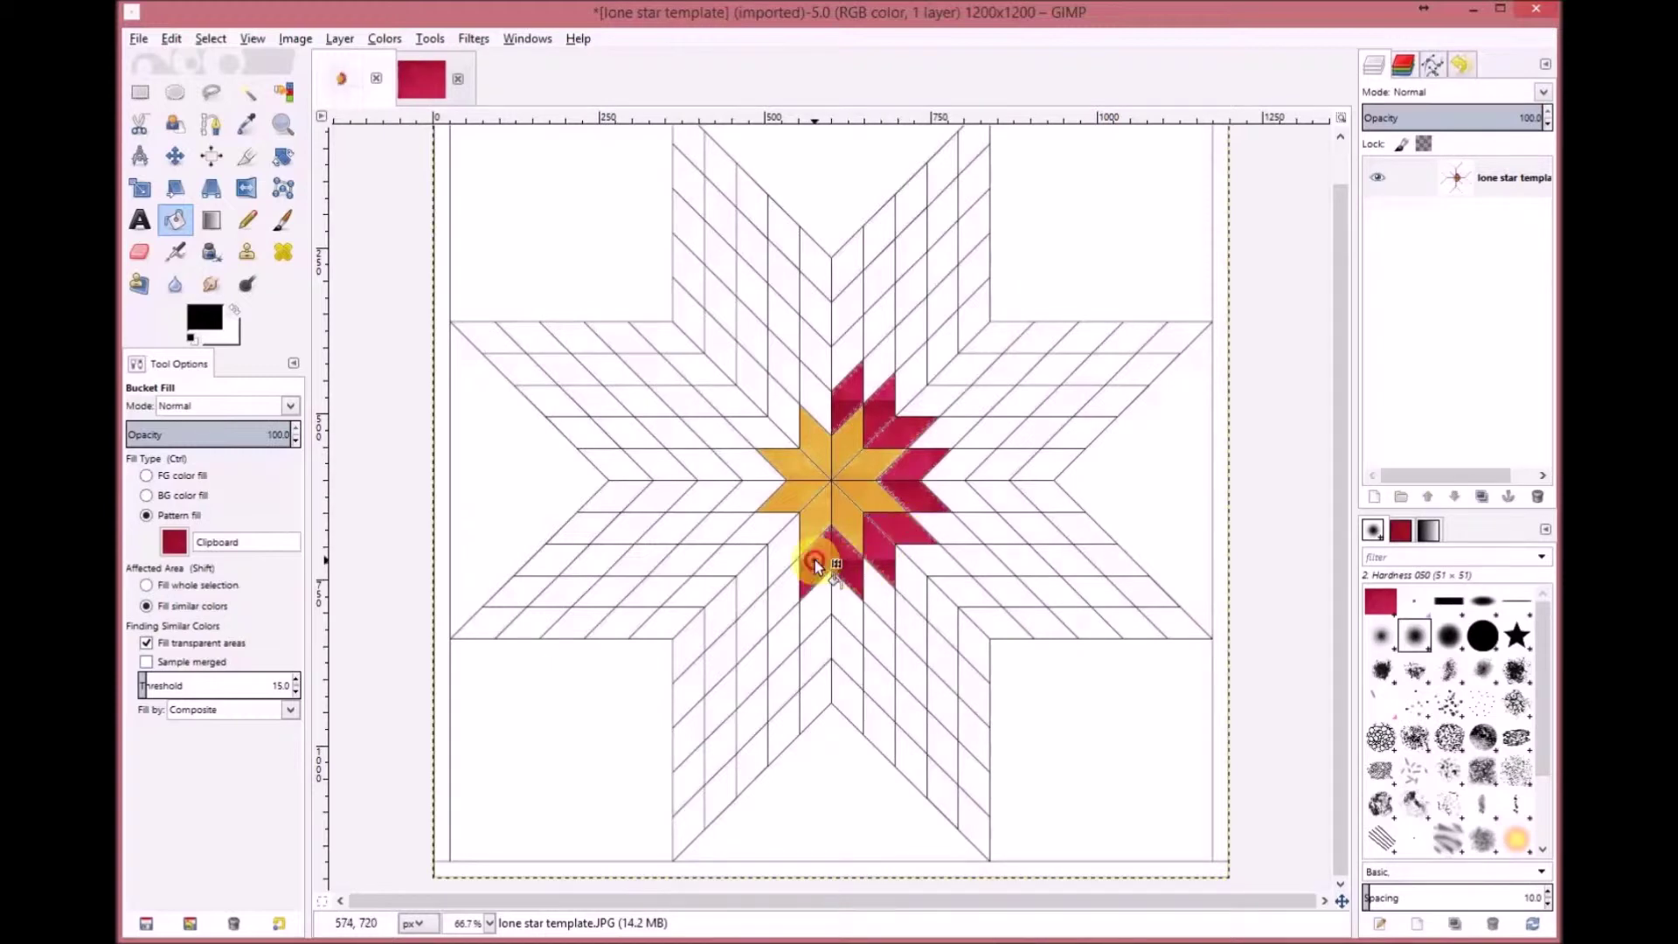
pyautogui.click(816, 562)
pyautogui.click(785, 546)
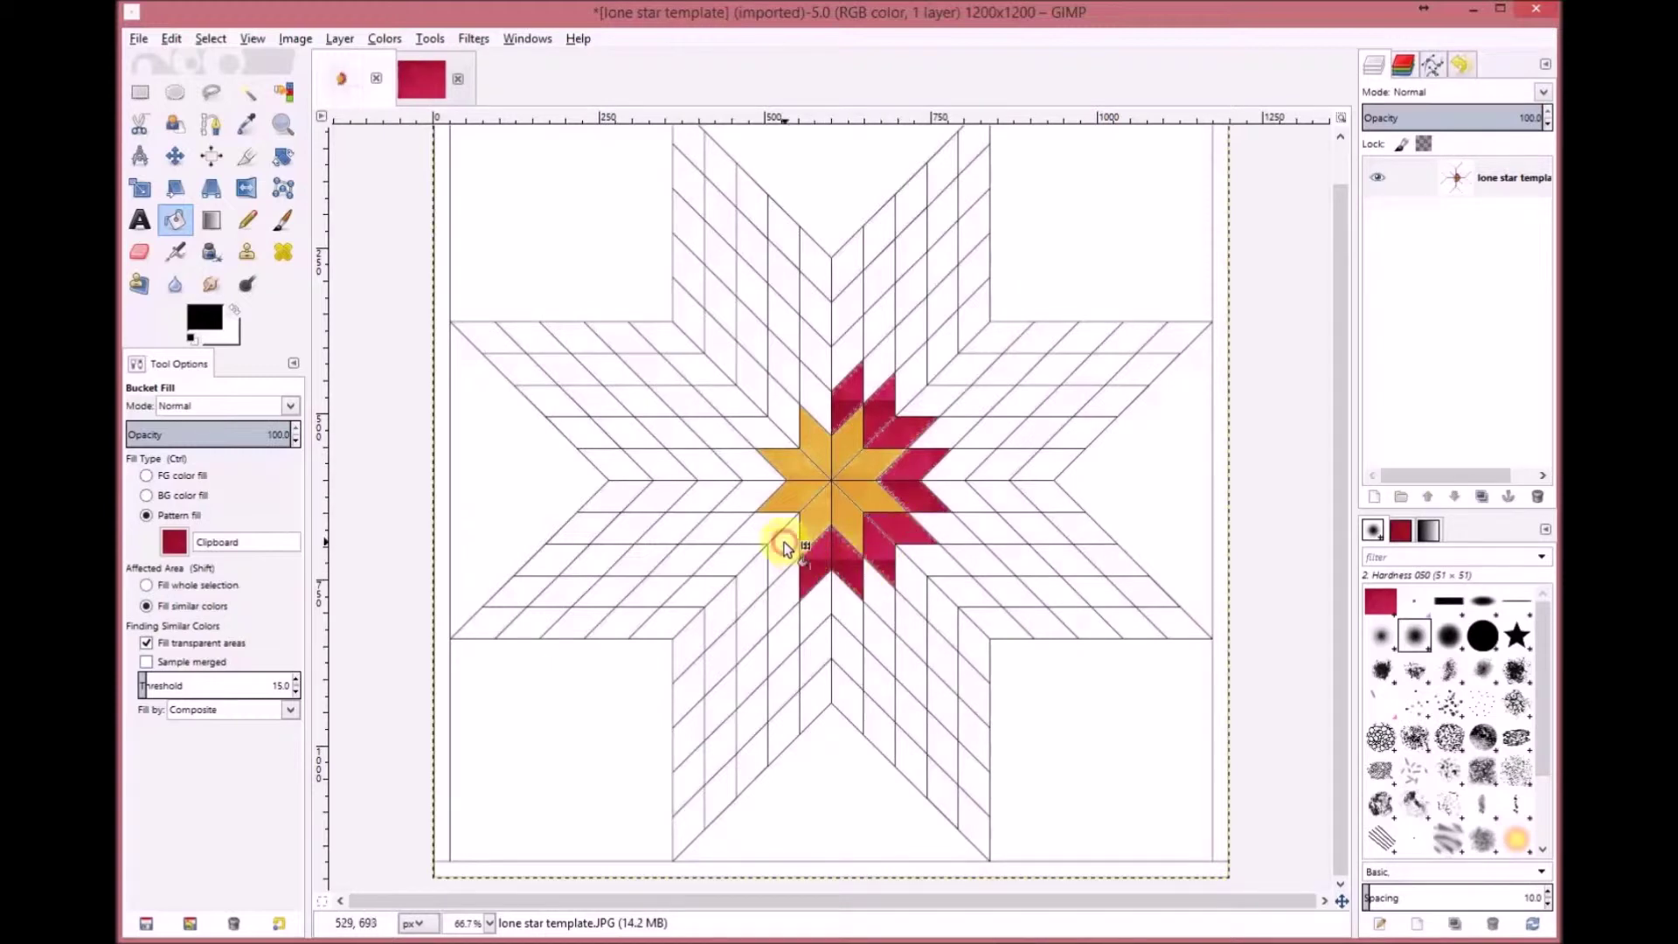
pyautogui.click(750, 463)
pyautogui.click(788, 409)
pyautogui.click(808, 401)
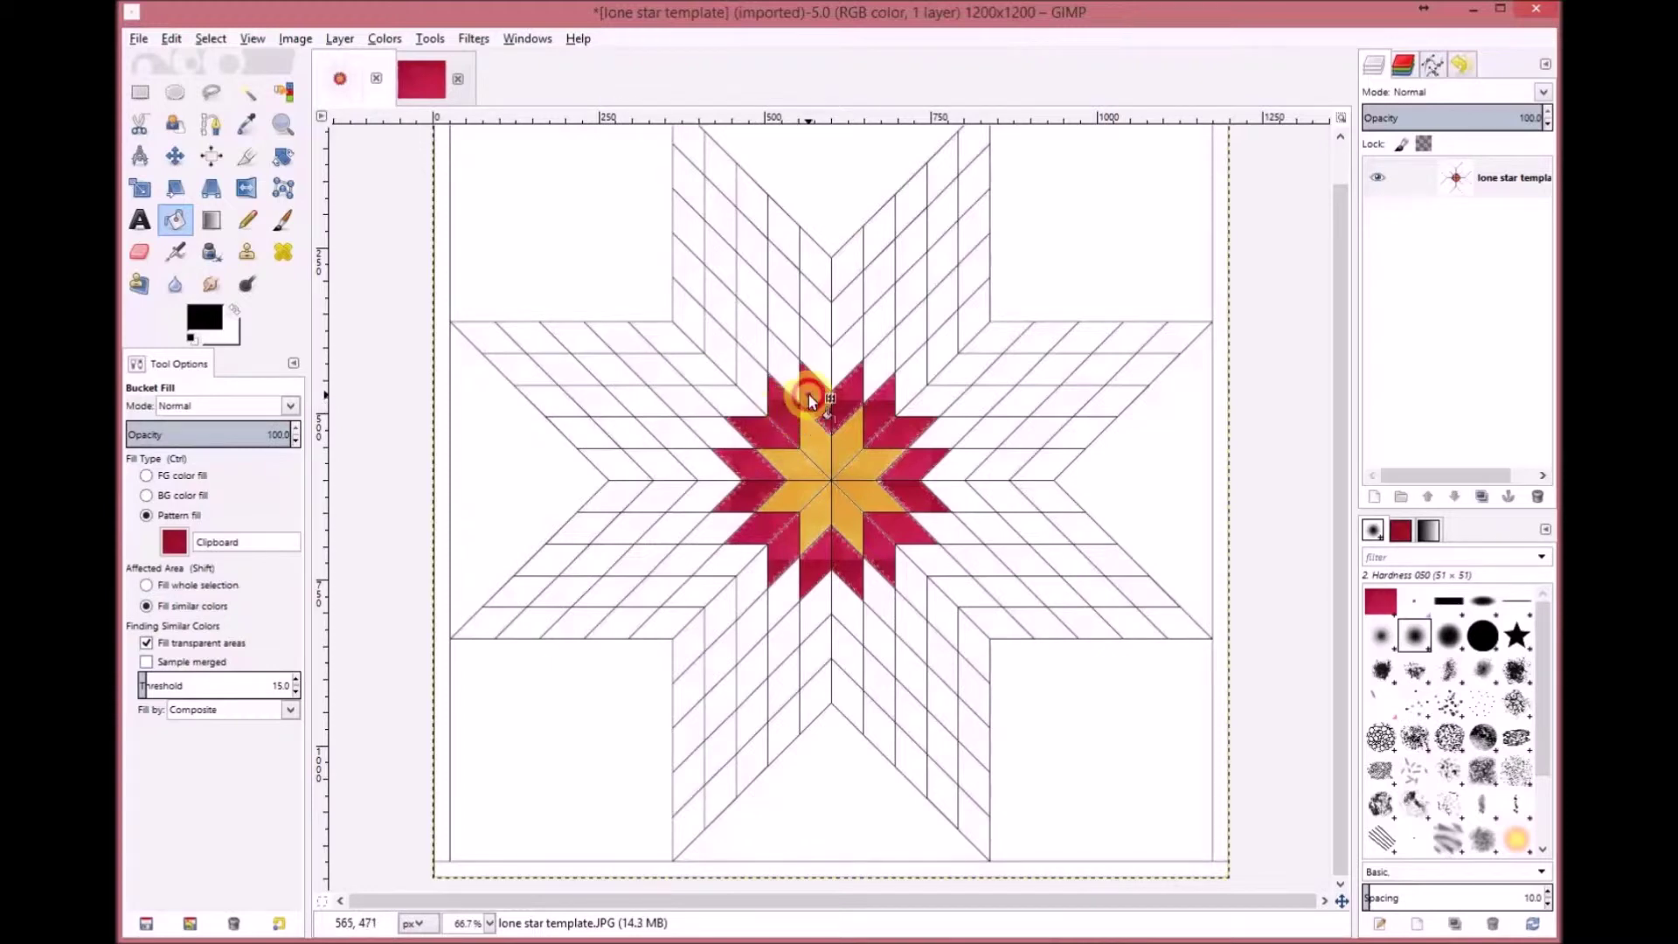
pyautogui.click(853, 399)
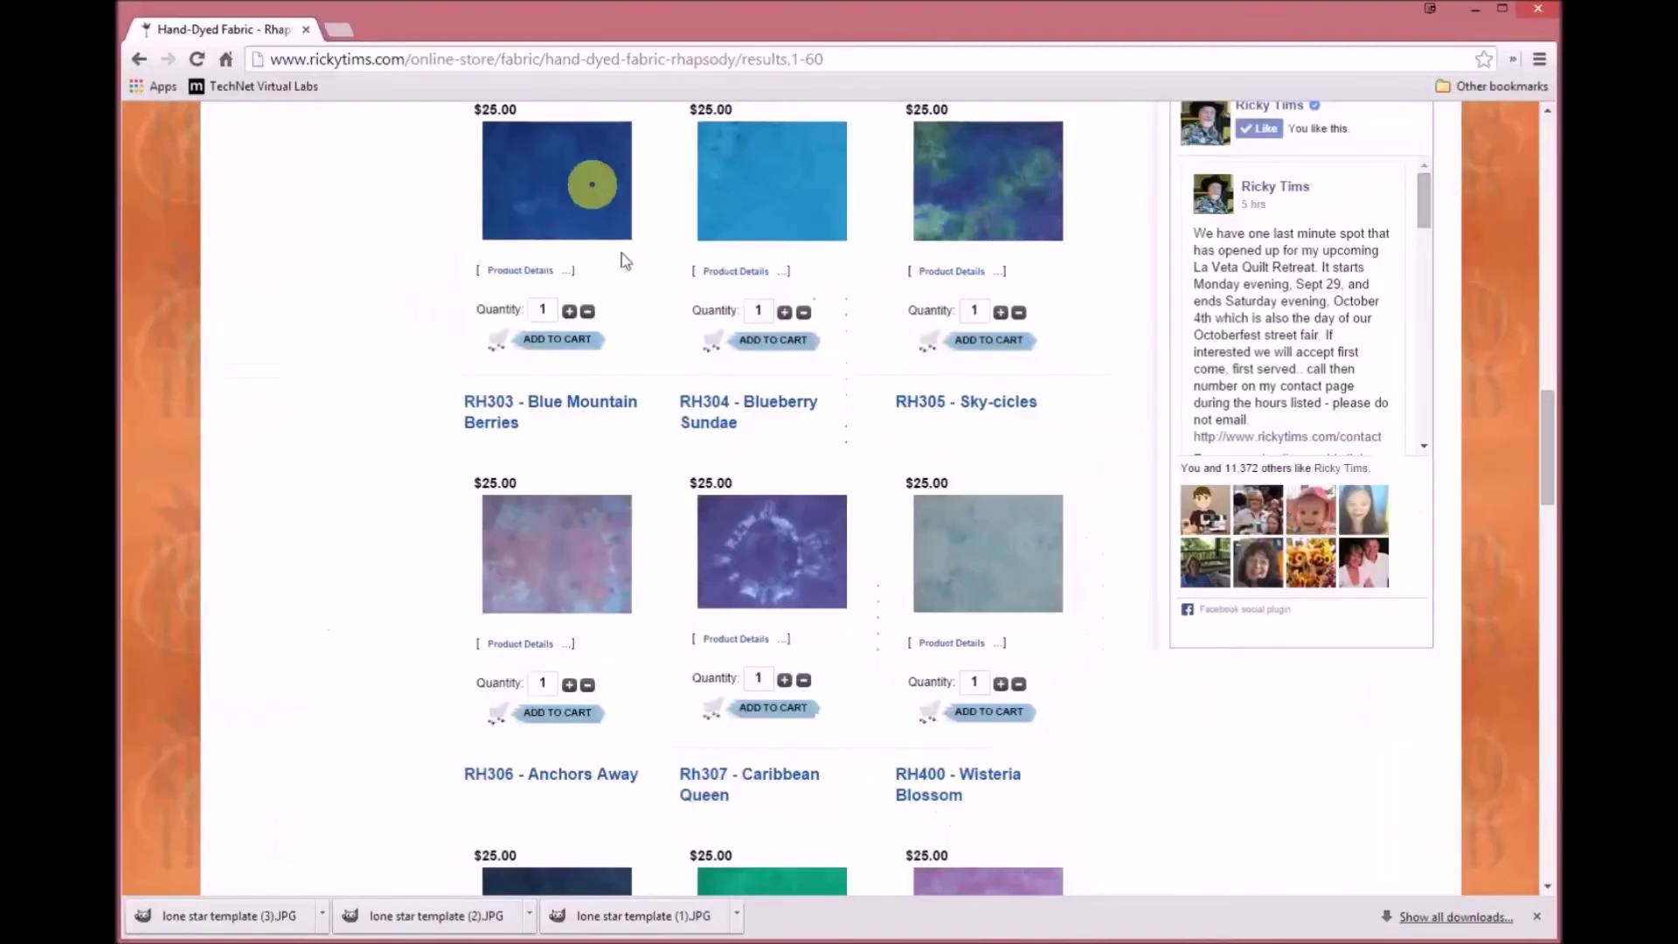
# Step: Copy the Caveman Darks fabric photo from the shop's Caveman hand-dyed fabric page
pyautogui.scroll(15, 638, 342)
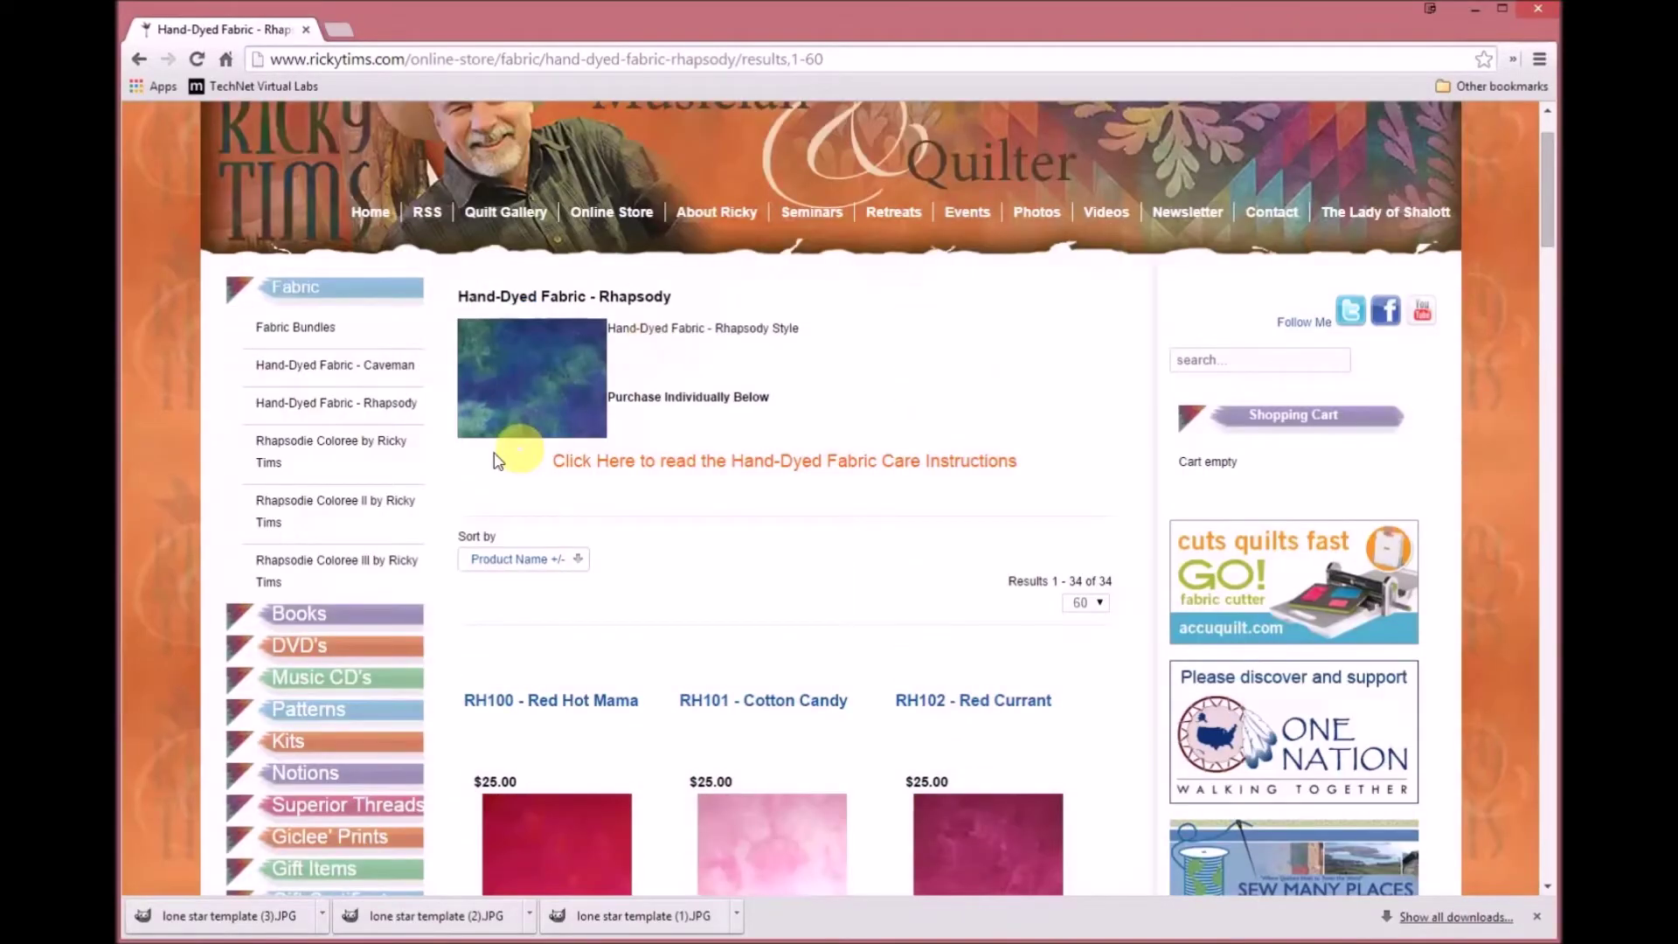
pyautogui.click(336, 371)
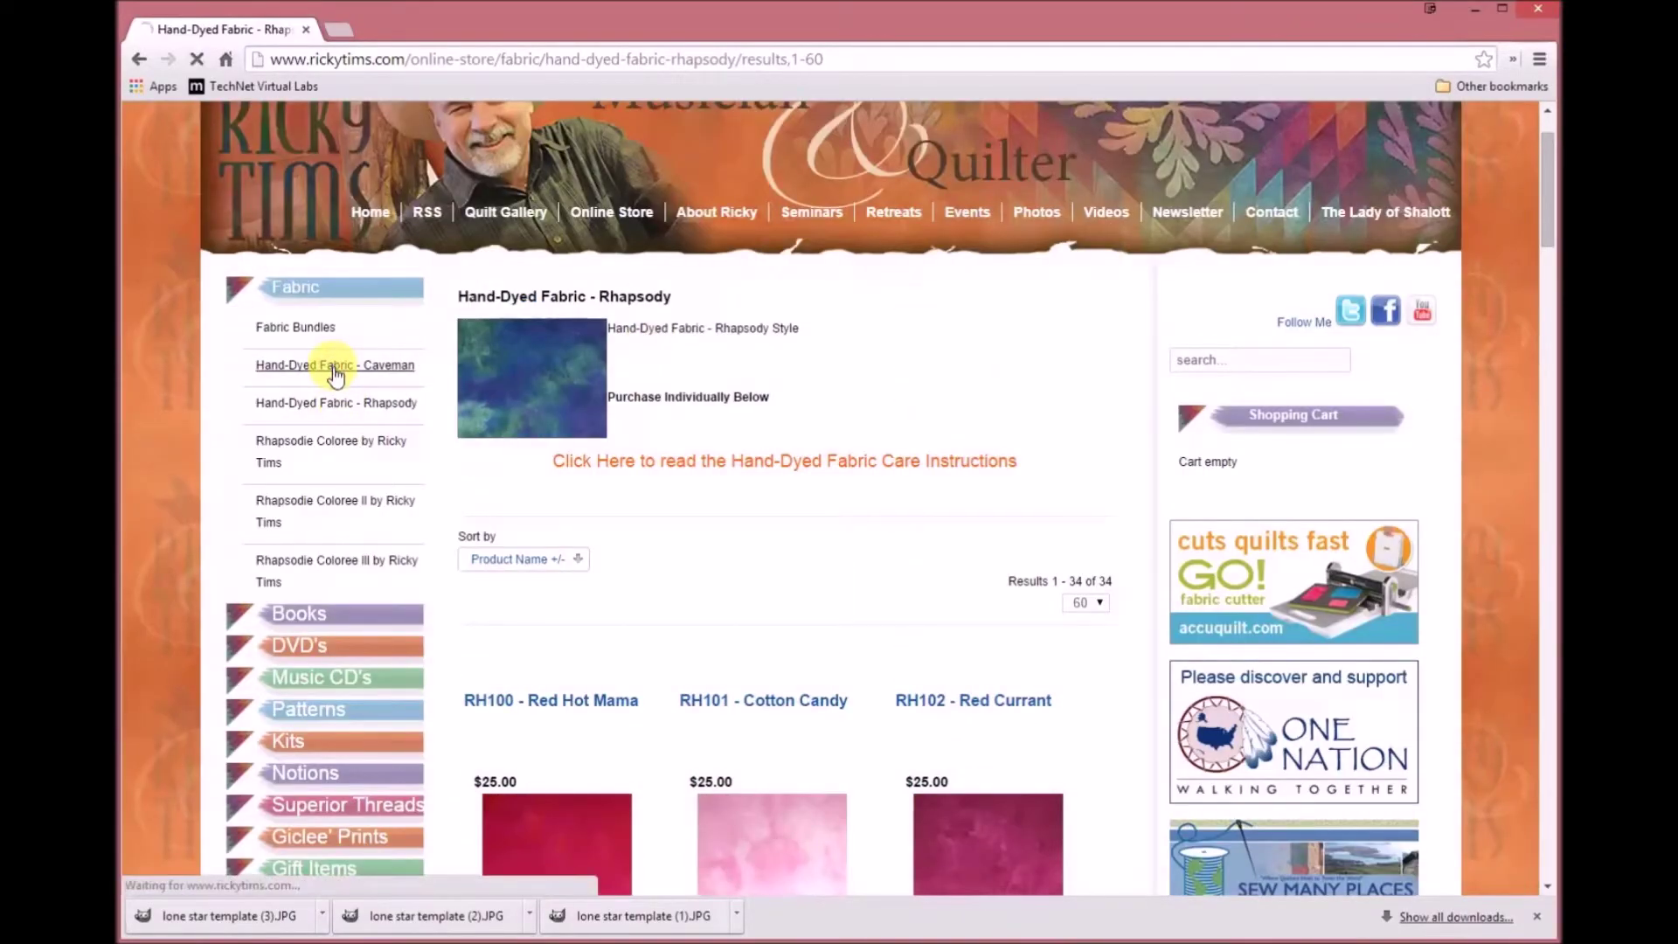
pyautogui.scroll(-5, 857, 480)
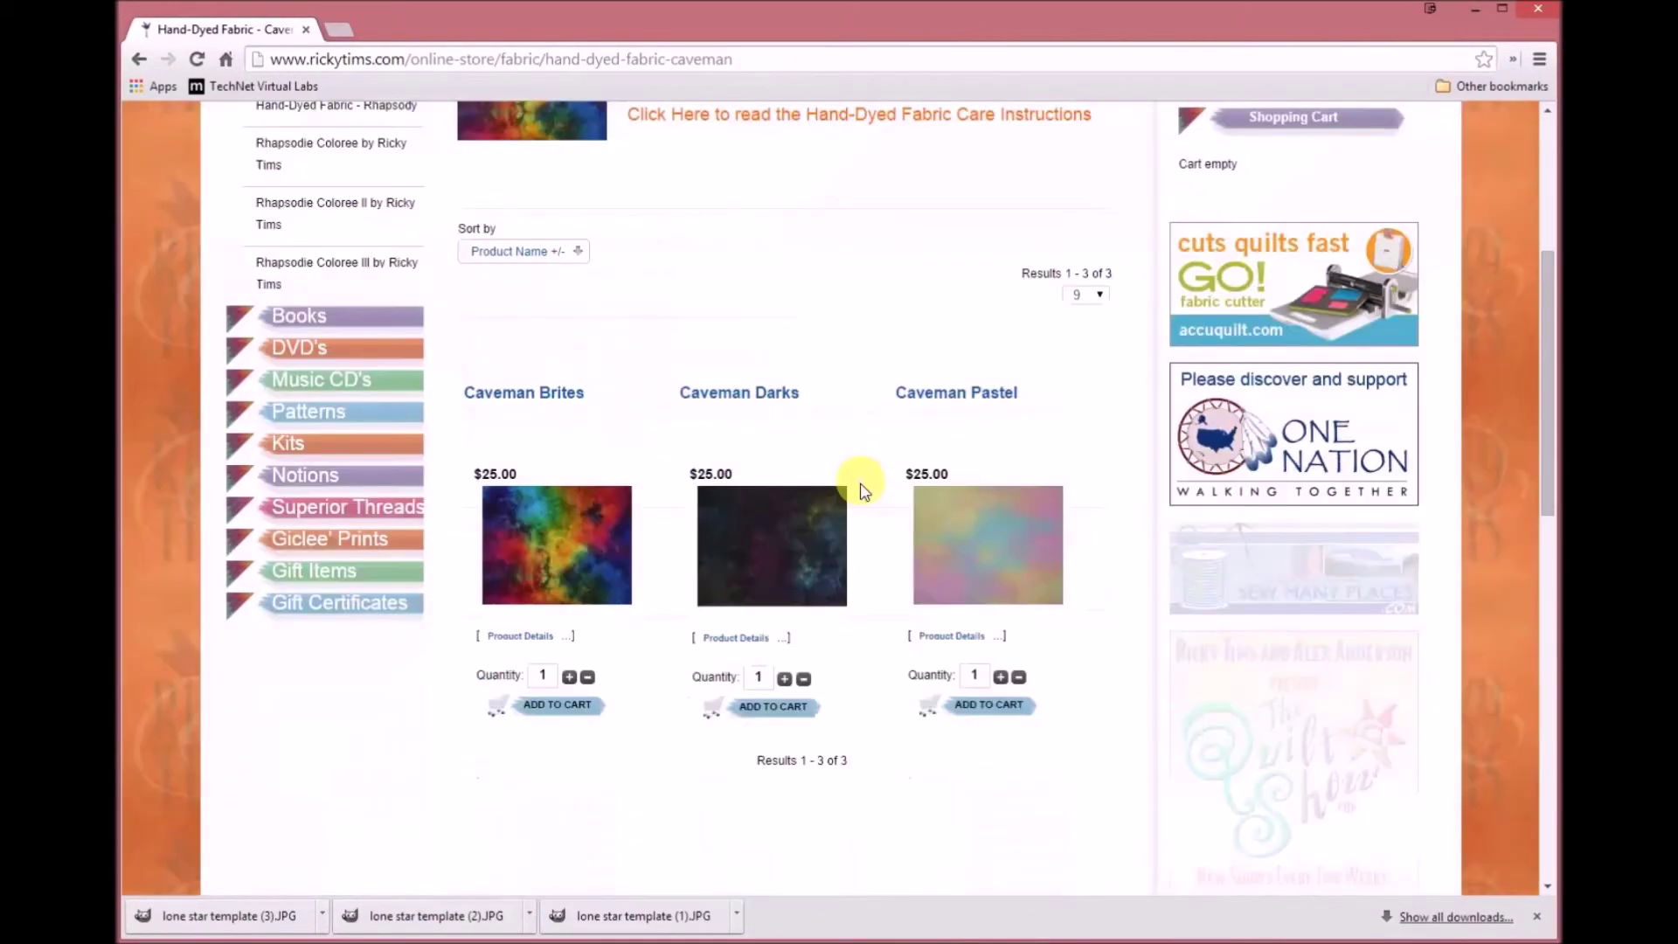
pyautogui.rightClick(767, 547)
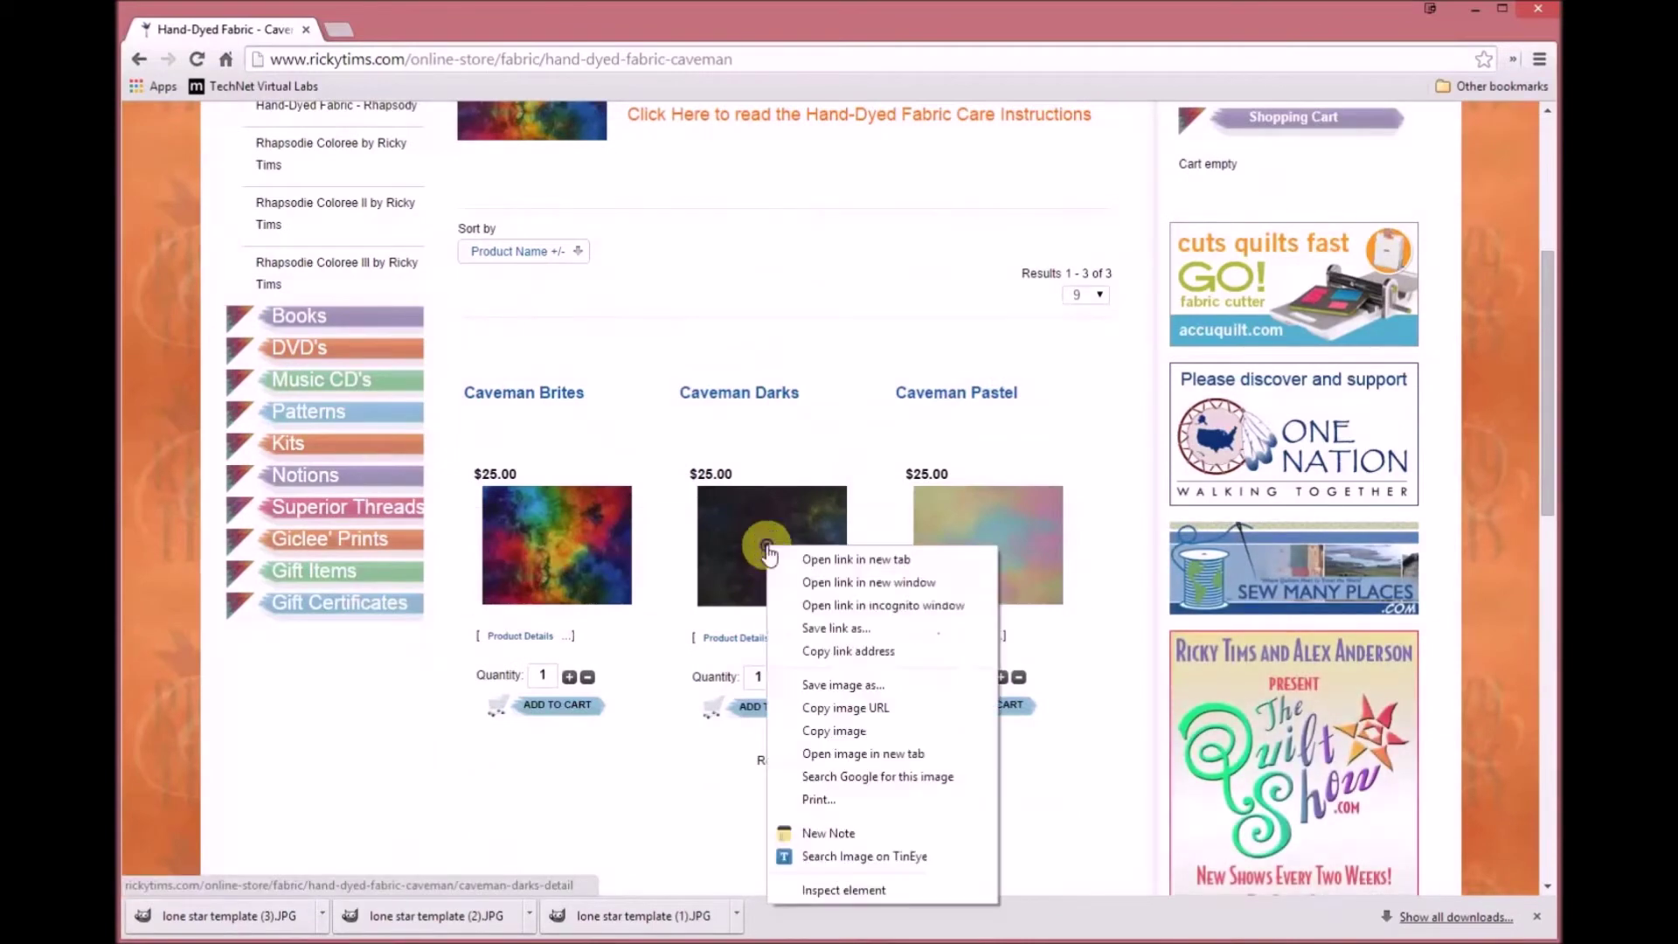
pyautogui.click(884, 731)
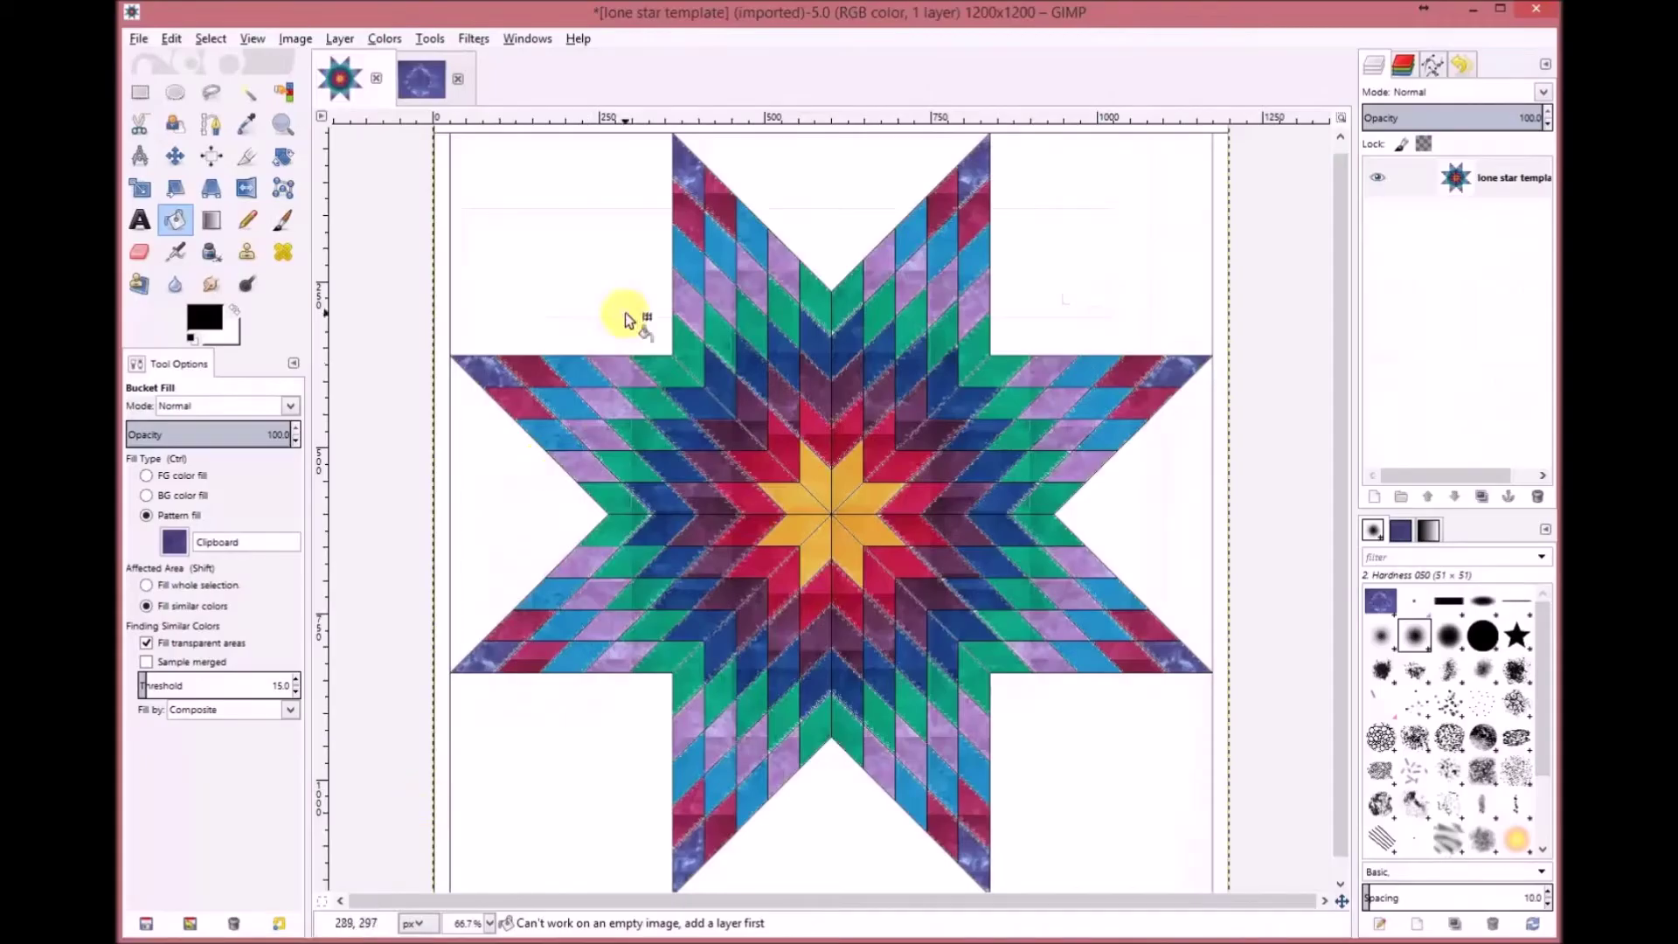
pyautogui.click(420, 79)
# Step: Paste the Caveman Darks photo into the scratch image and copy it as the fill pattern
pyautogui.hotkey('ctrl', 'v')
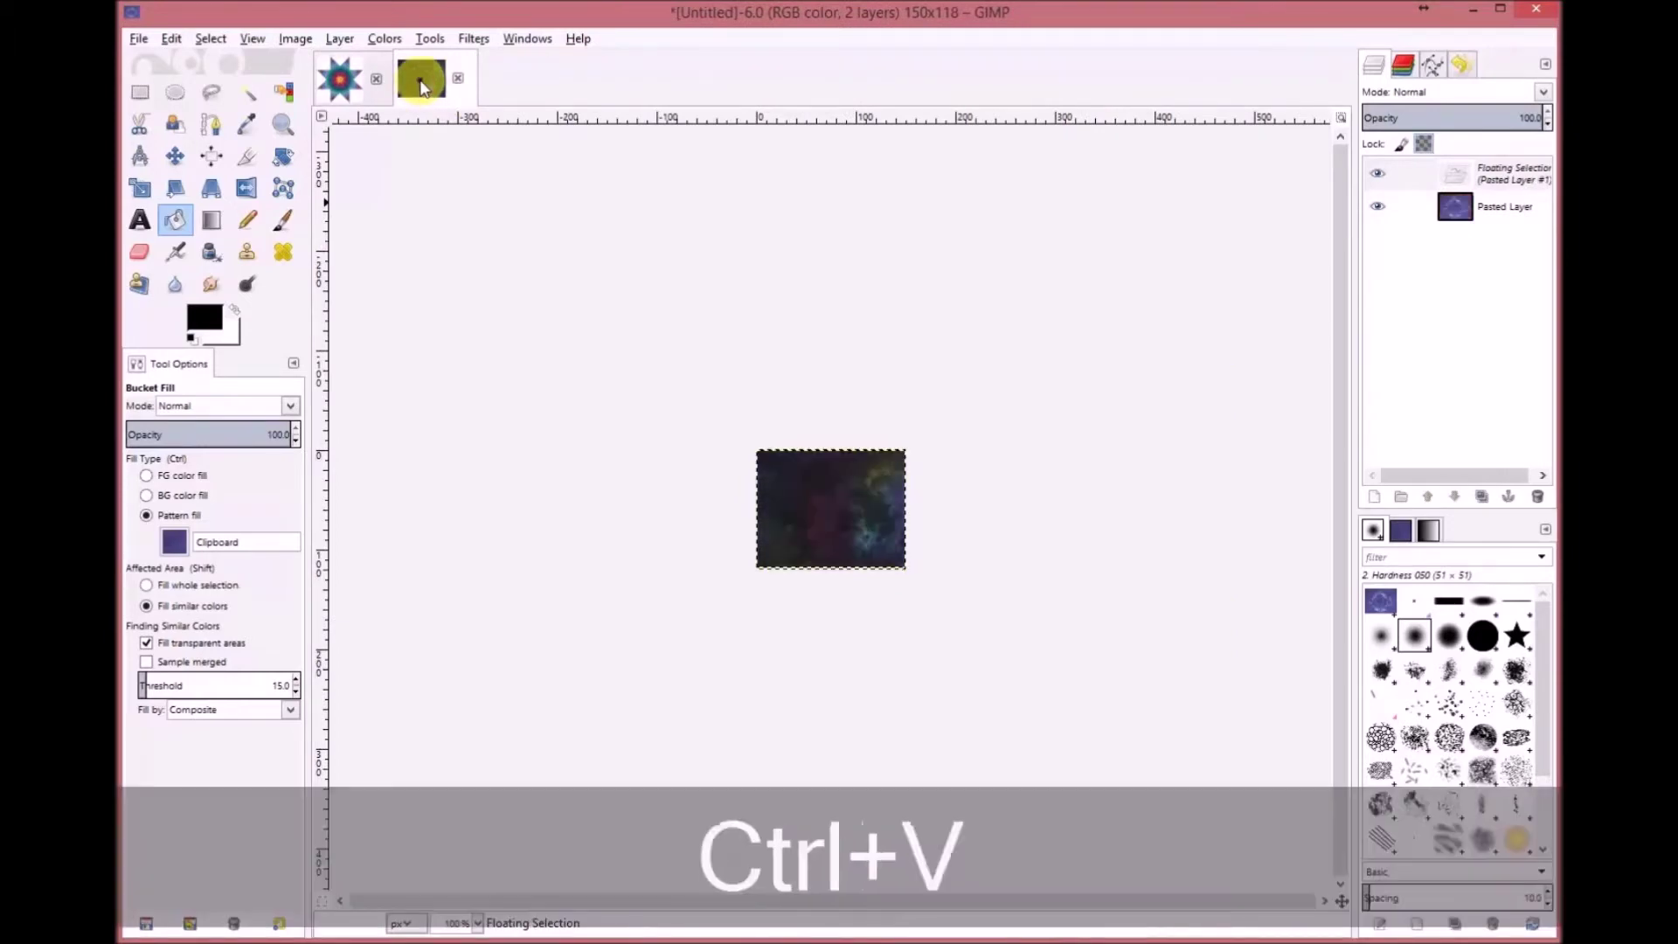
pyautogui.hotkey('ctrl', 'c')
pyautogui.click(347, 89)
# Step: Bucket-fill all eight background areas around the lone star with the dark fabric pattern
pyautogui.click(580, 247)
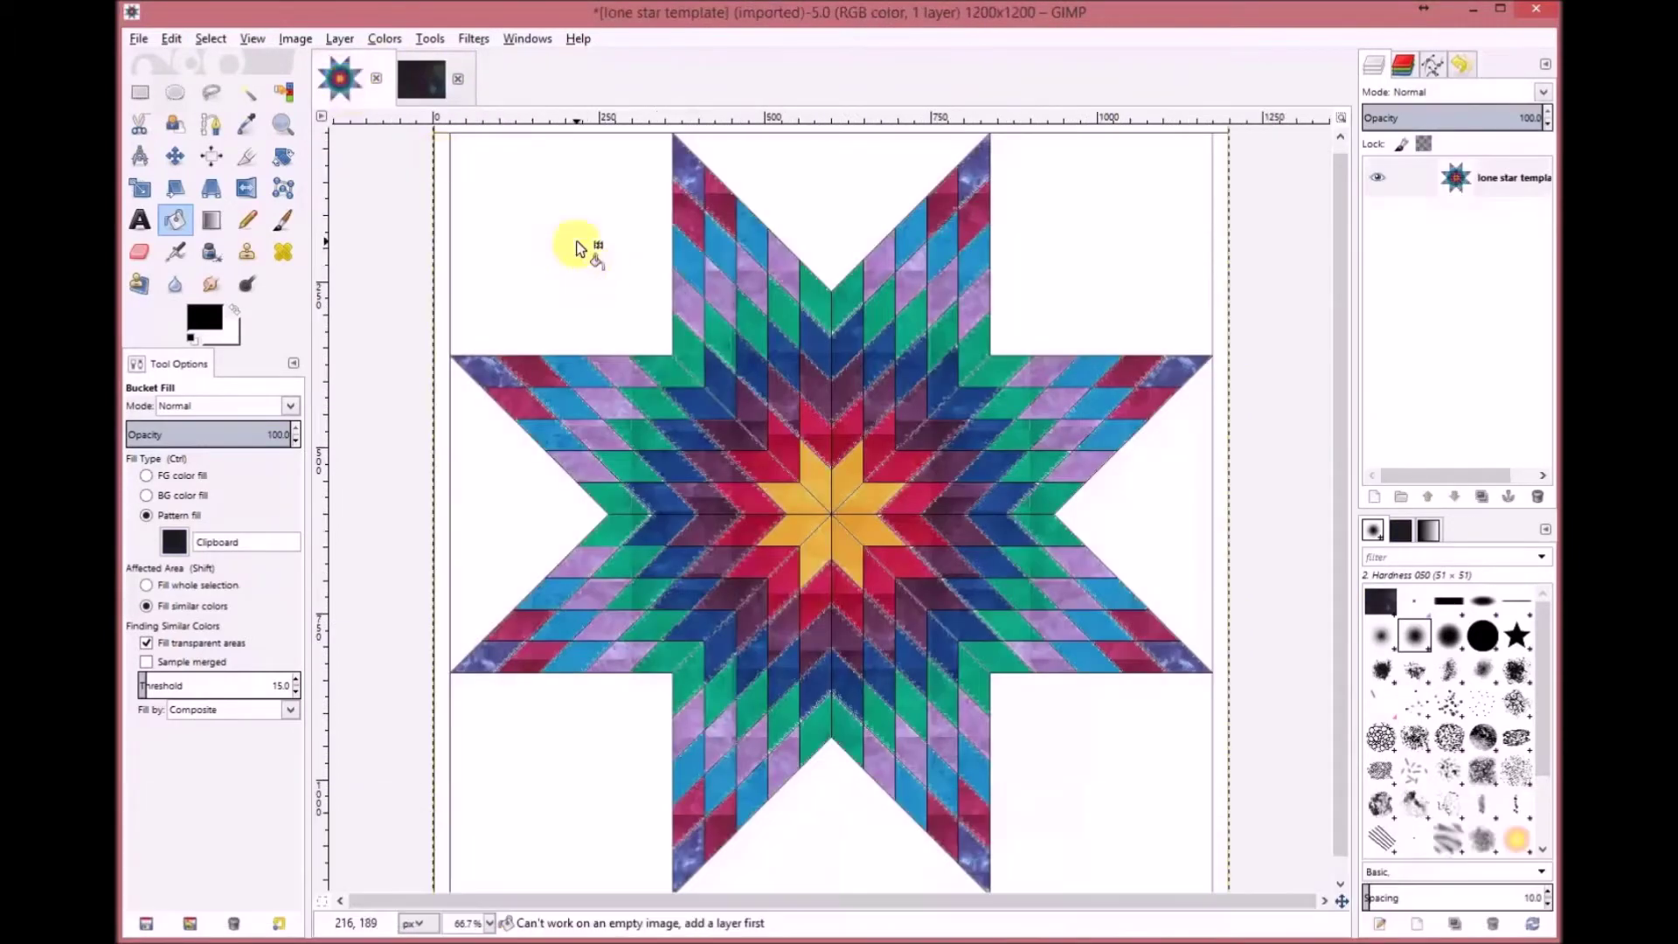
pyautogui.click(839, 187)
pyautogui.click(1060, 226)
pyautogui.click(1166, 495)
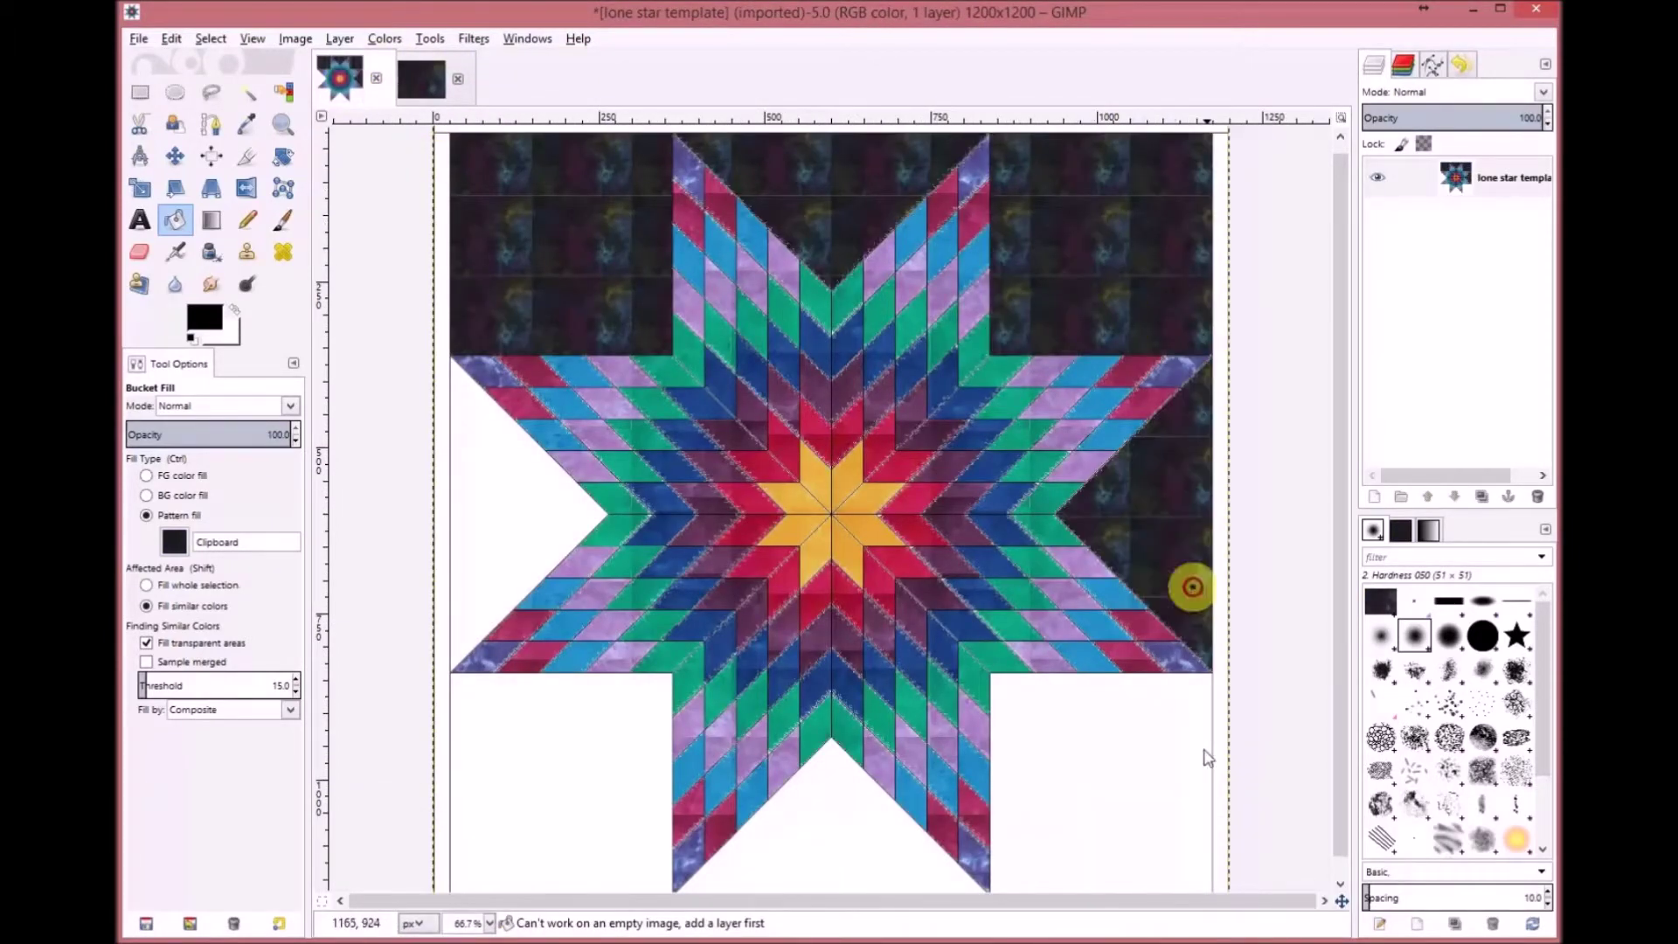
pyautogui.click(1140, 782)
pyautogui.click(869, 832)
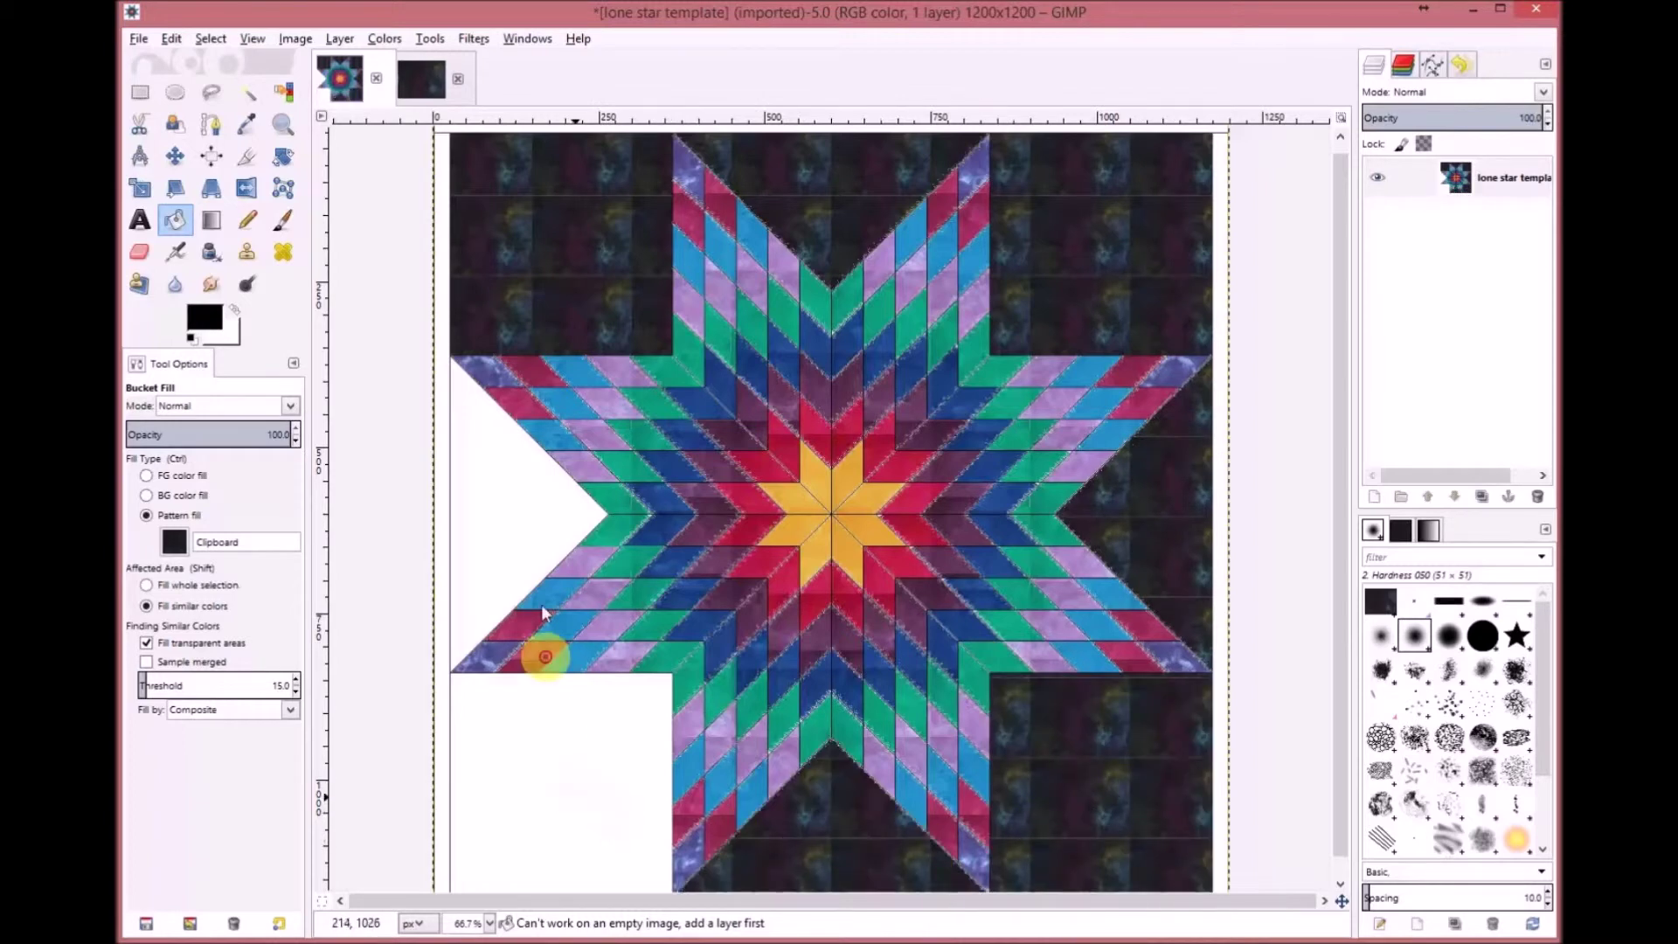
pyautogui.click(485, 506)
pyautogui.click(532, 801)
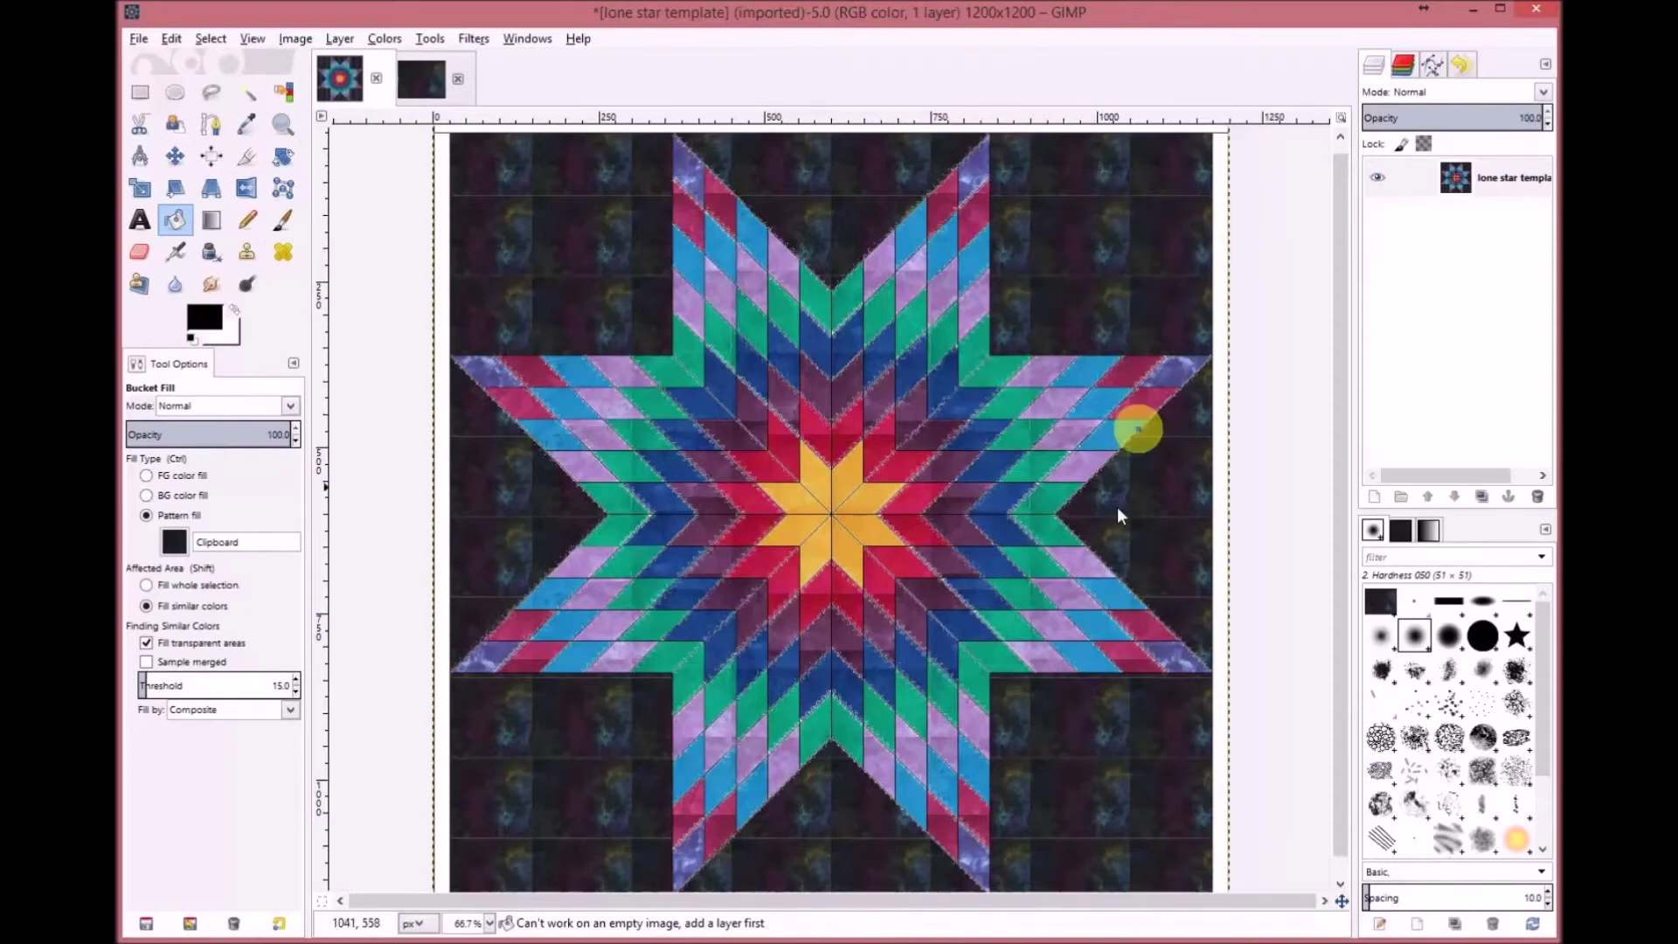
pyautogui.click(852, 486)
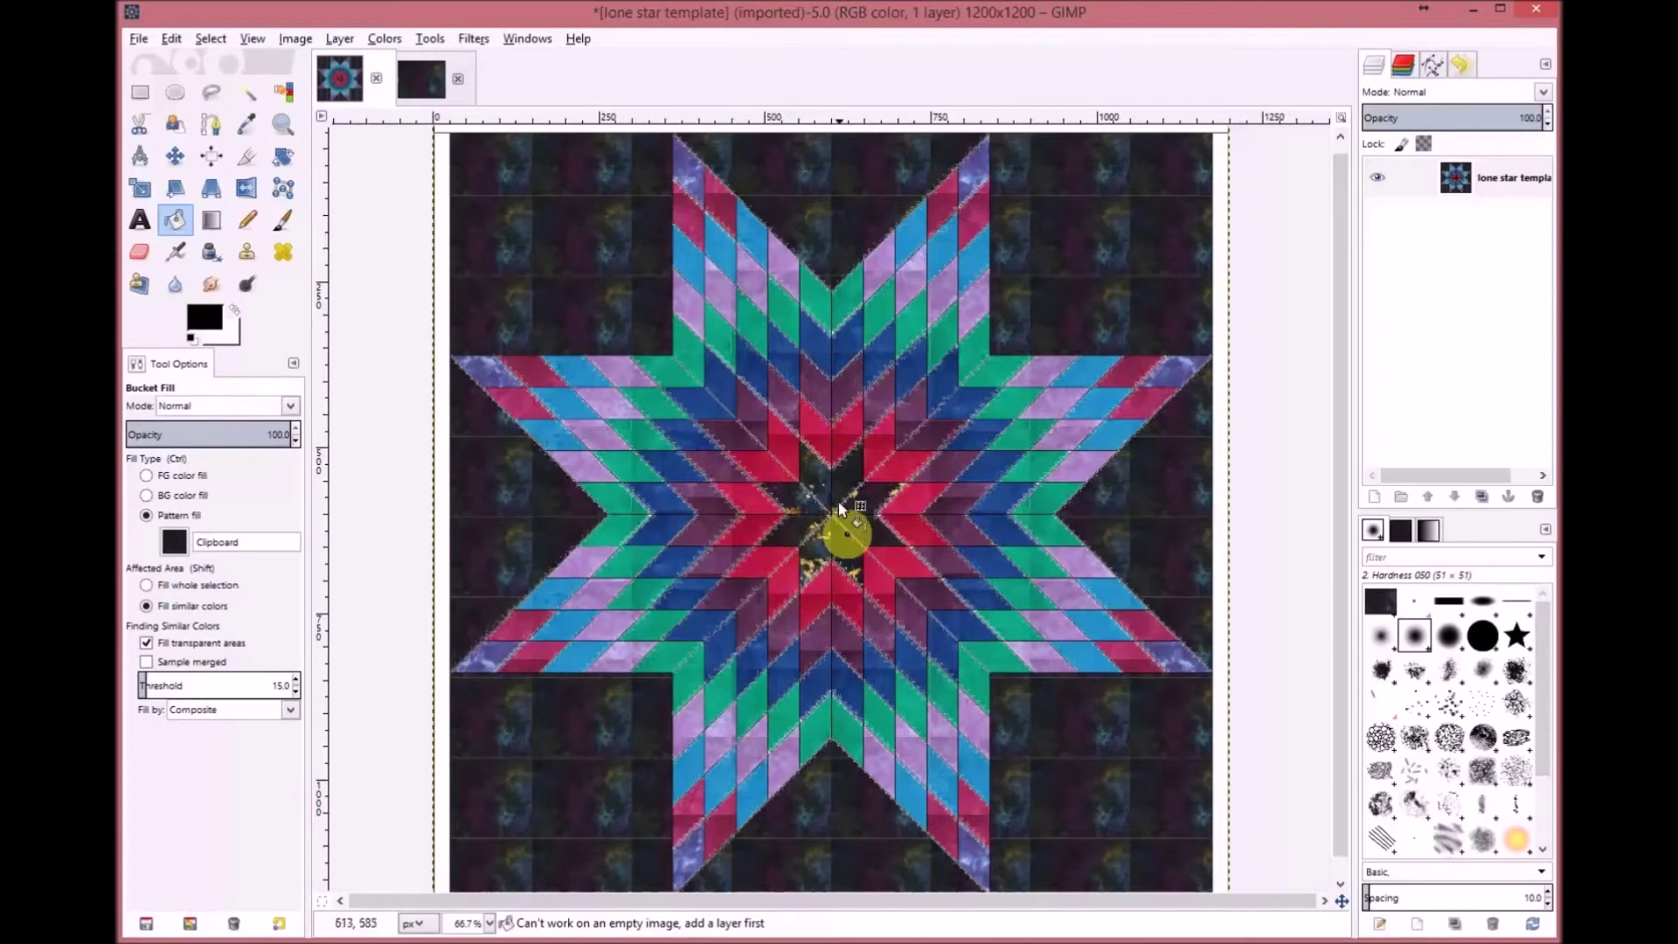
# Step: Fill another centre diamond with dark fabric, then undo the dark centre fills
pyautogui.click(805, 569)
pyautogui.press('ctrl')
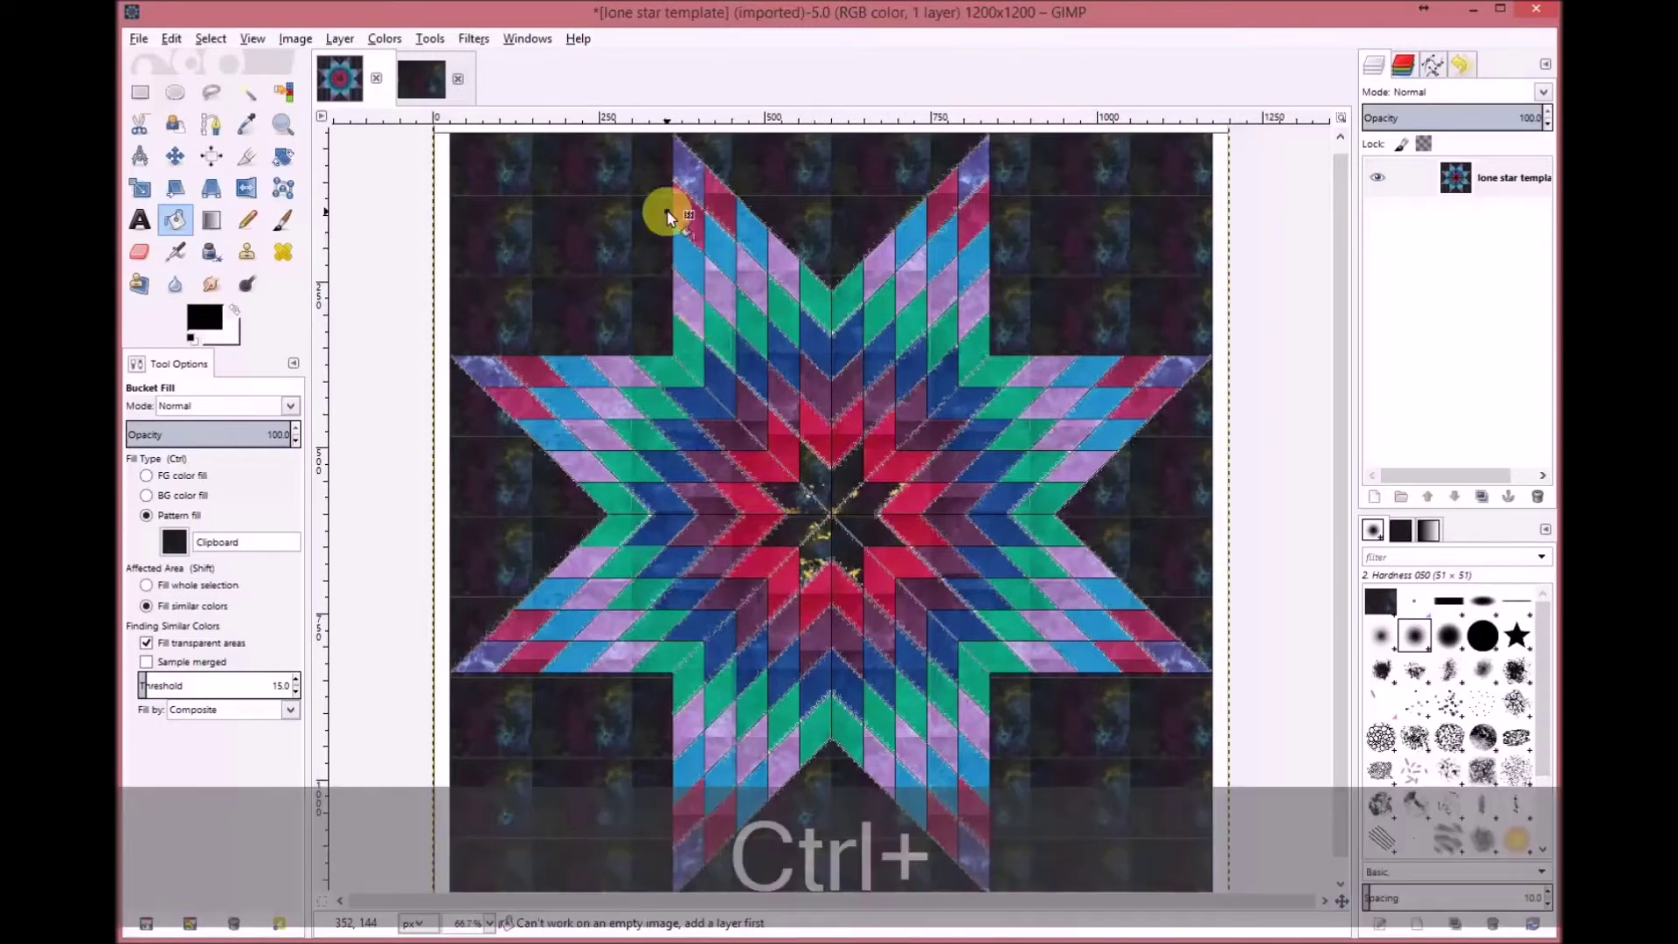
pyautogui.hotkey('ctrl', 'z')
pyautogui.hotkey('ctrl', 'z')
pyautogui.hotkey('ctrl', 'z')
pyautogui.hotkey('ctrl', 'z')
pyautogui.hotkey('ctrl', 'z')
pyautogui.hotkey('ctrl', 'z')
pyautogui.hotkey('ctrl', 'z')
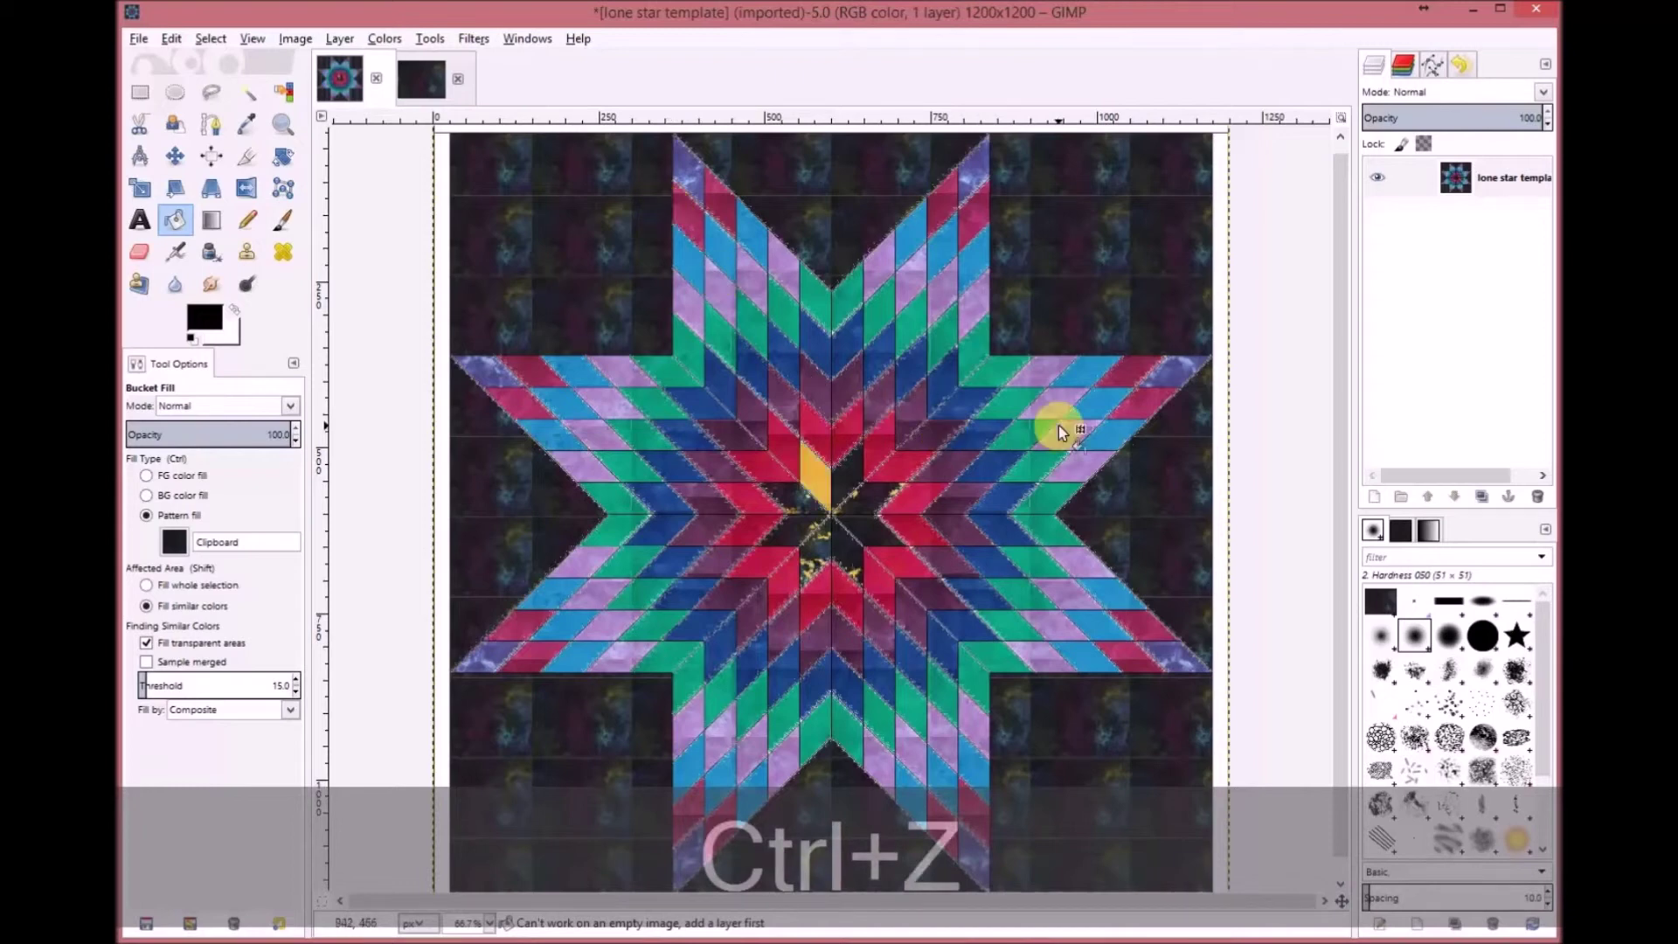
pyautogui.hotkey('ctrl', 'z')
pyautogui.hotkey('ctrl', 'z')
pyautogui.hotkey('ctrl', 'z')
pyautogui.hotkey('ctrl', 'z')
pyautogui.hotkey('ctrl', 'z')
pyautogui.hotkey('ctrl', 'z')
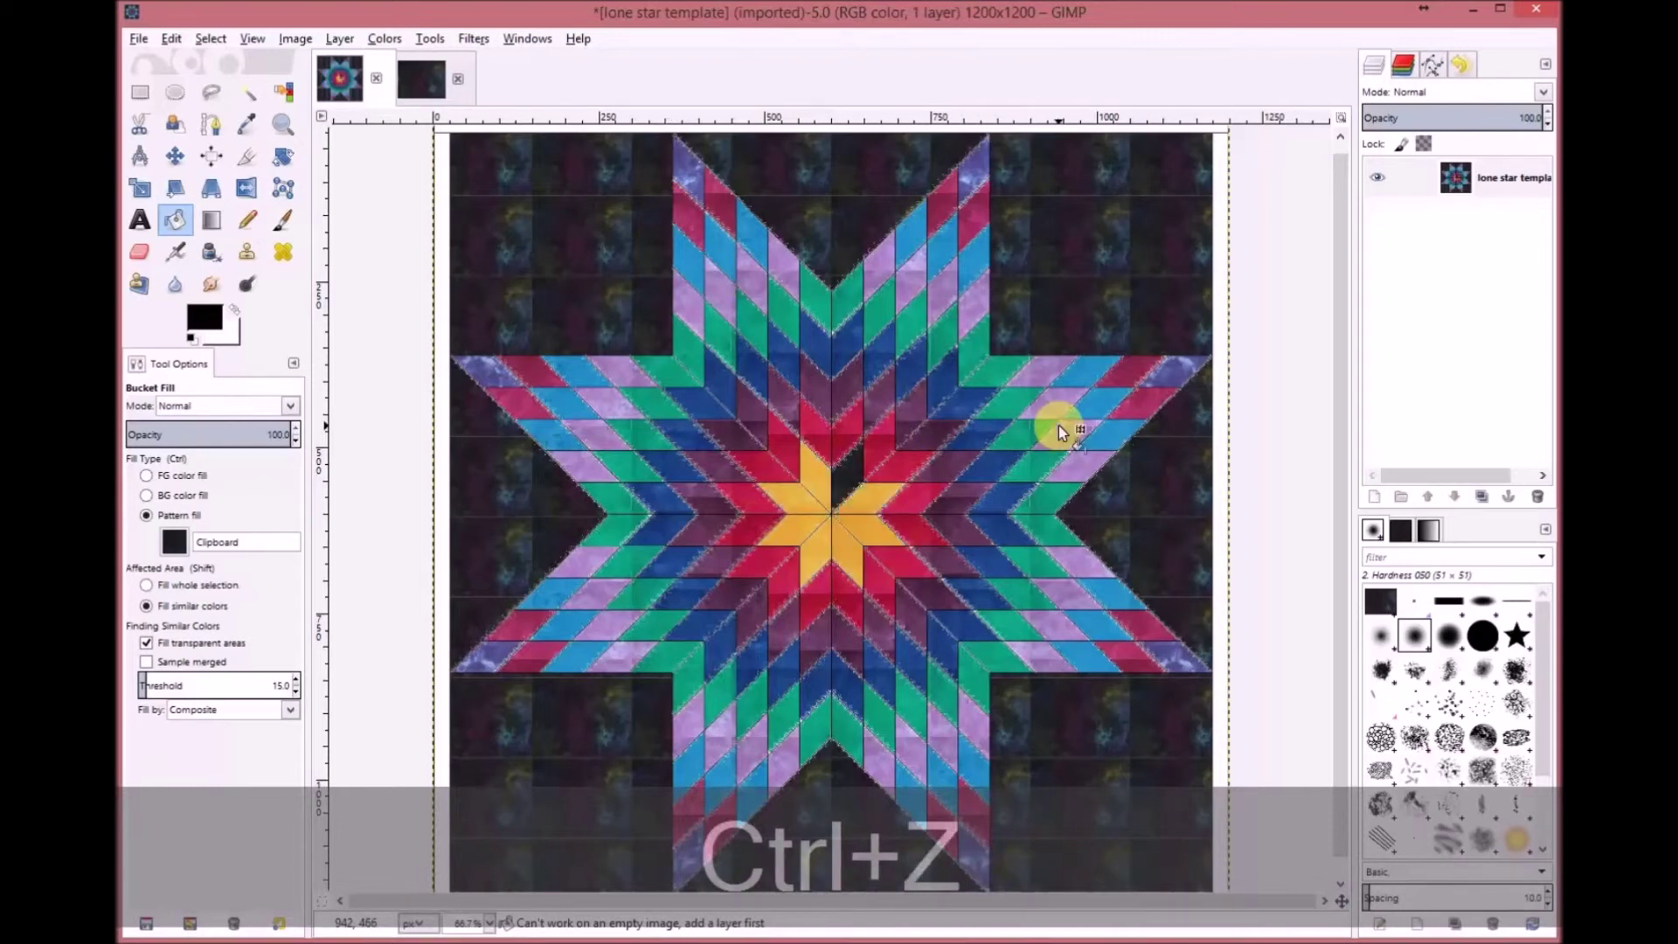
# Step: Undo the dark background and all star colour fills back to the blank template
pyautogui.hotkey('ctrl', 'z')
pyautogui.hotkey('ctrl', 'z')
pyautogui.hotkey('ctrl', 'z')
pyautogui.hotkey('ctrl', 'z')
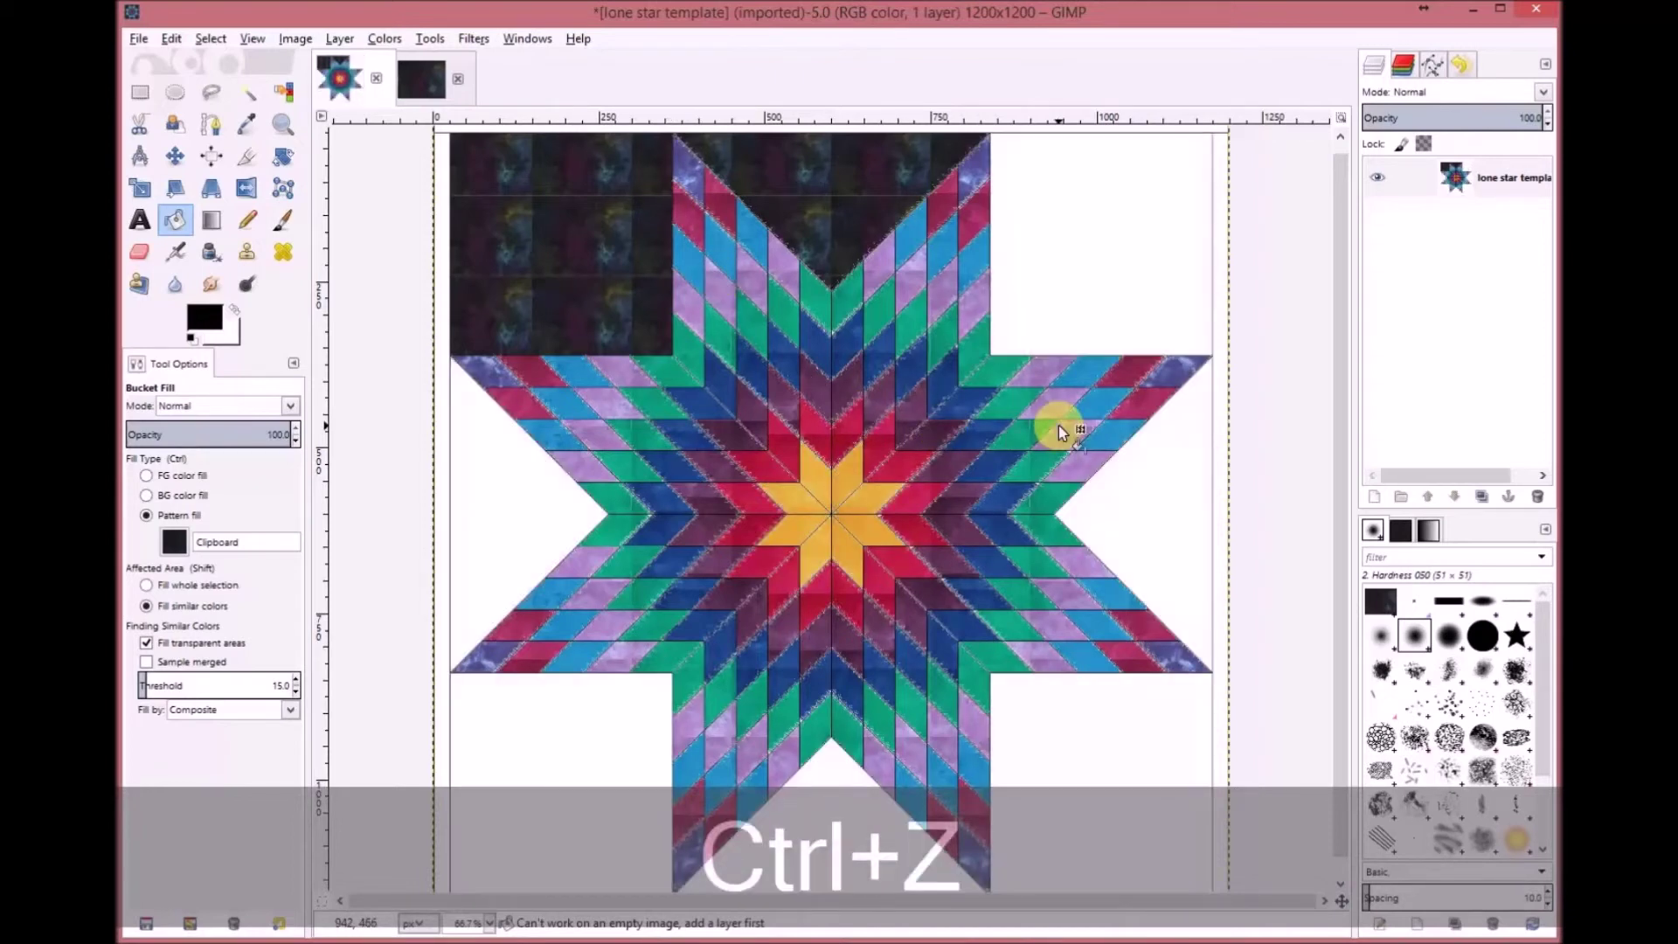
pyautogui.hotkey('ctrl', 'z')
pyautogui.hotkey('ctrl', 'z')
pyautogui.hotkey('ctrl', 'z')
pyautogui.hotkey('ctrl', 'z')
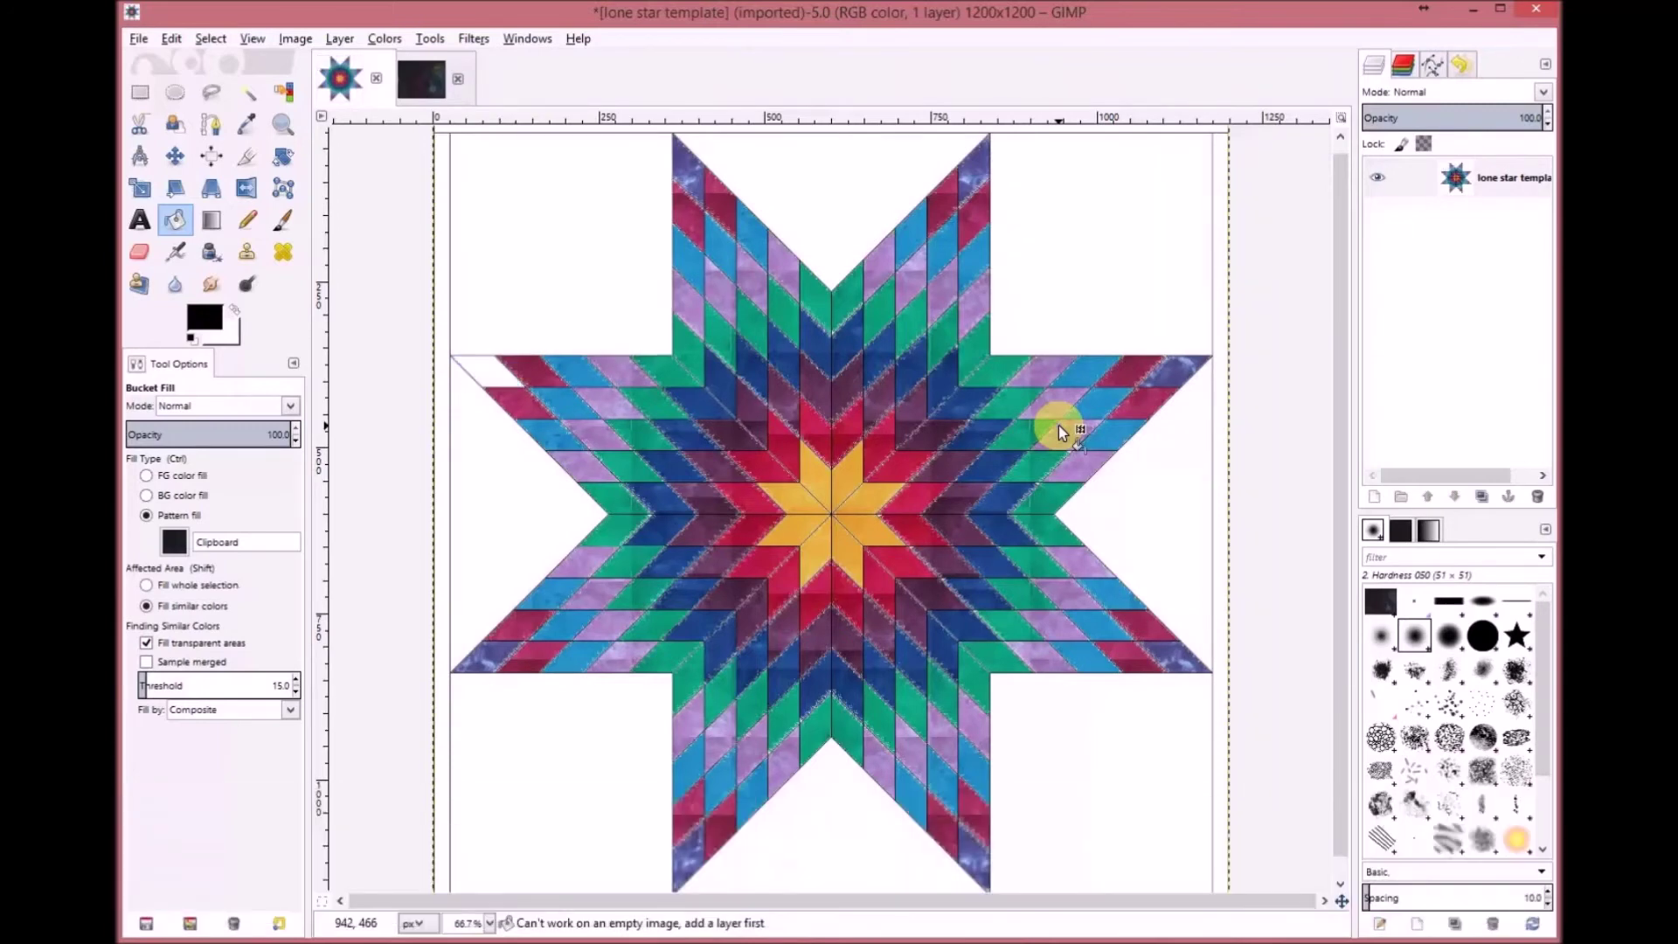
pyautogui.hotkey('ctrl', 'z')
pyautogui.hotkey('ctrl', 'z')
pyautogui.hotkey('ctrl', 'z')
pyautogui.hotkey('ctrl', 'z')
pyautogui.hotkey('ctrl', 'z')
pyautogui.hotkey('ctrl', 'z')
pyautogui.hotkey('ctrl', 'z')
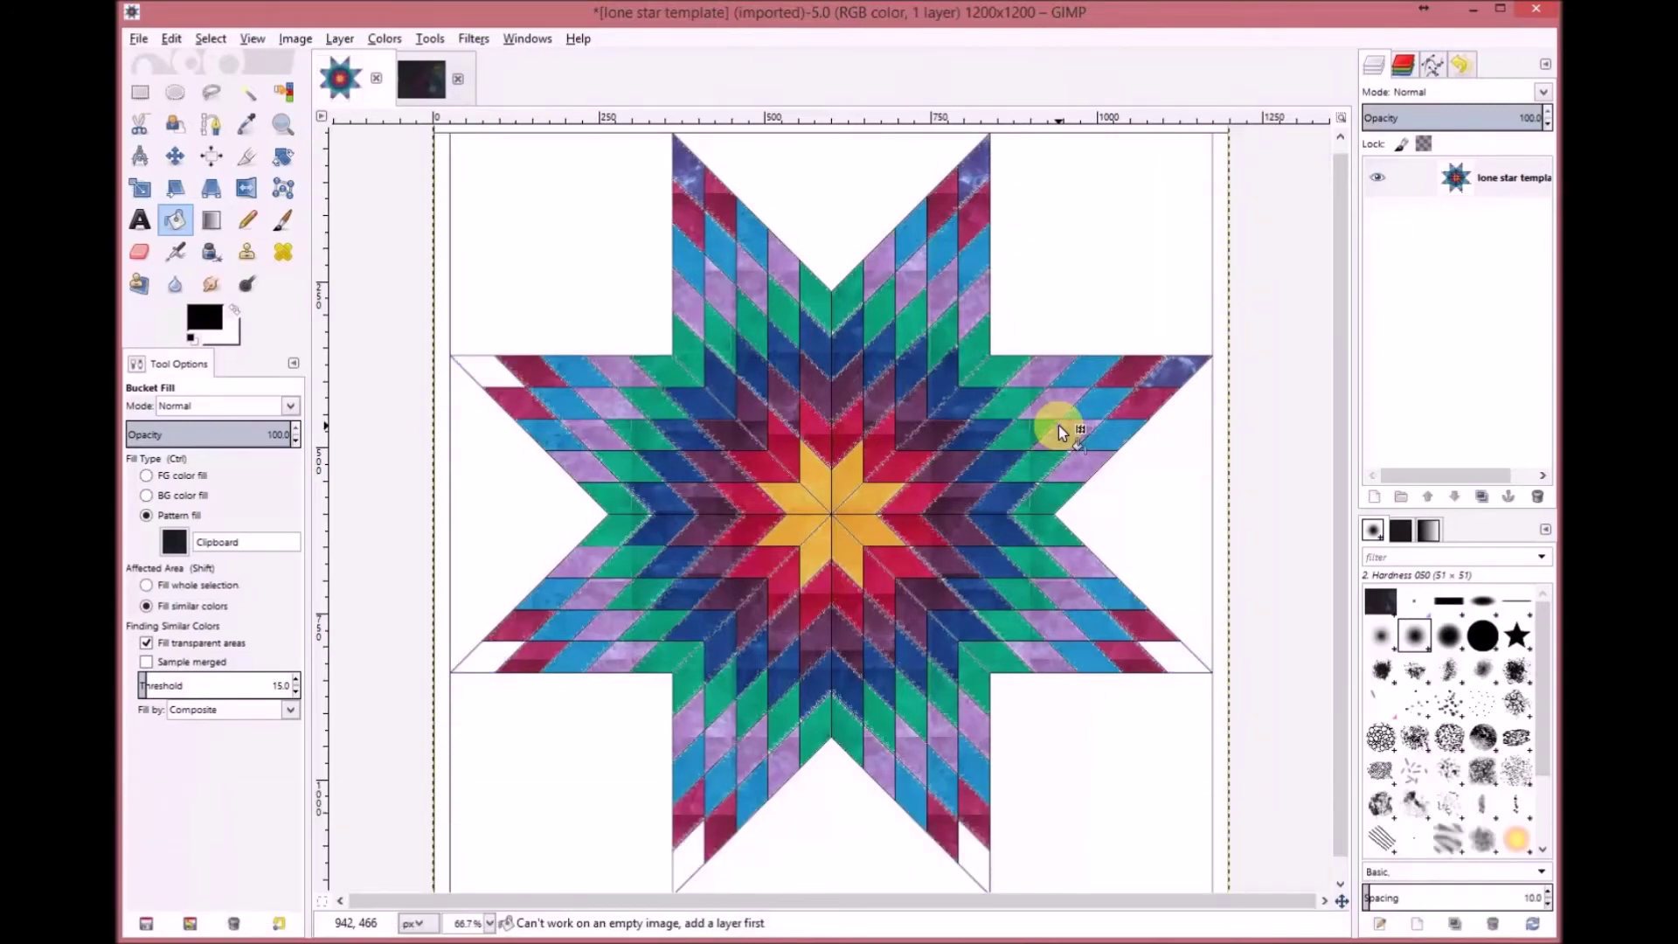
pyautogui.hotkey('ctrl', 'z')
pyautogui.hotkey('ctrl', 'z')
pyautogui.hotkey('ctrl', 'z')
pyautogui.hotkey('ctrl', 'z')
pyautogui.hotkey('ctrl', 'z')
pyautogui.hotkey('ctrl', 'z')
pyautogui.hotkey('ctrl', 'z')
pyautogui.hotkey('ctrl', 'z')
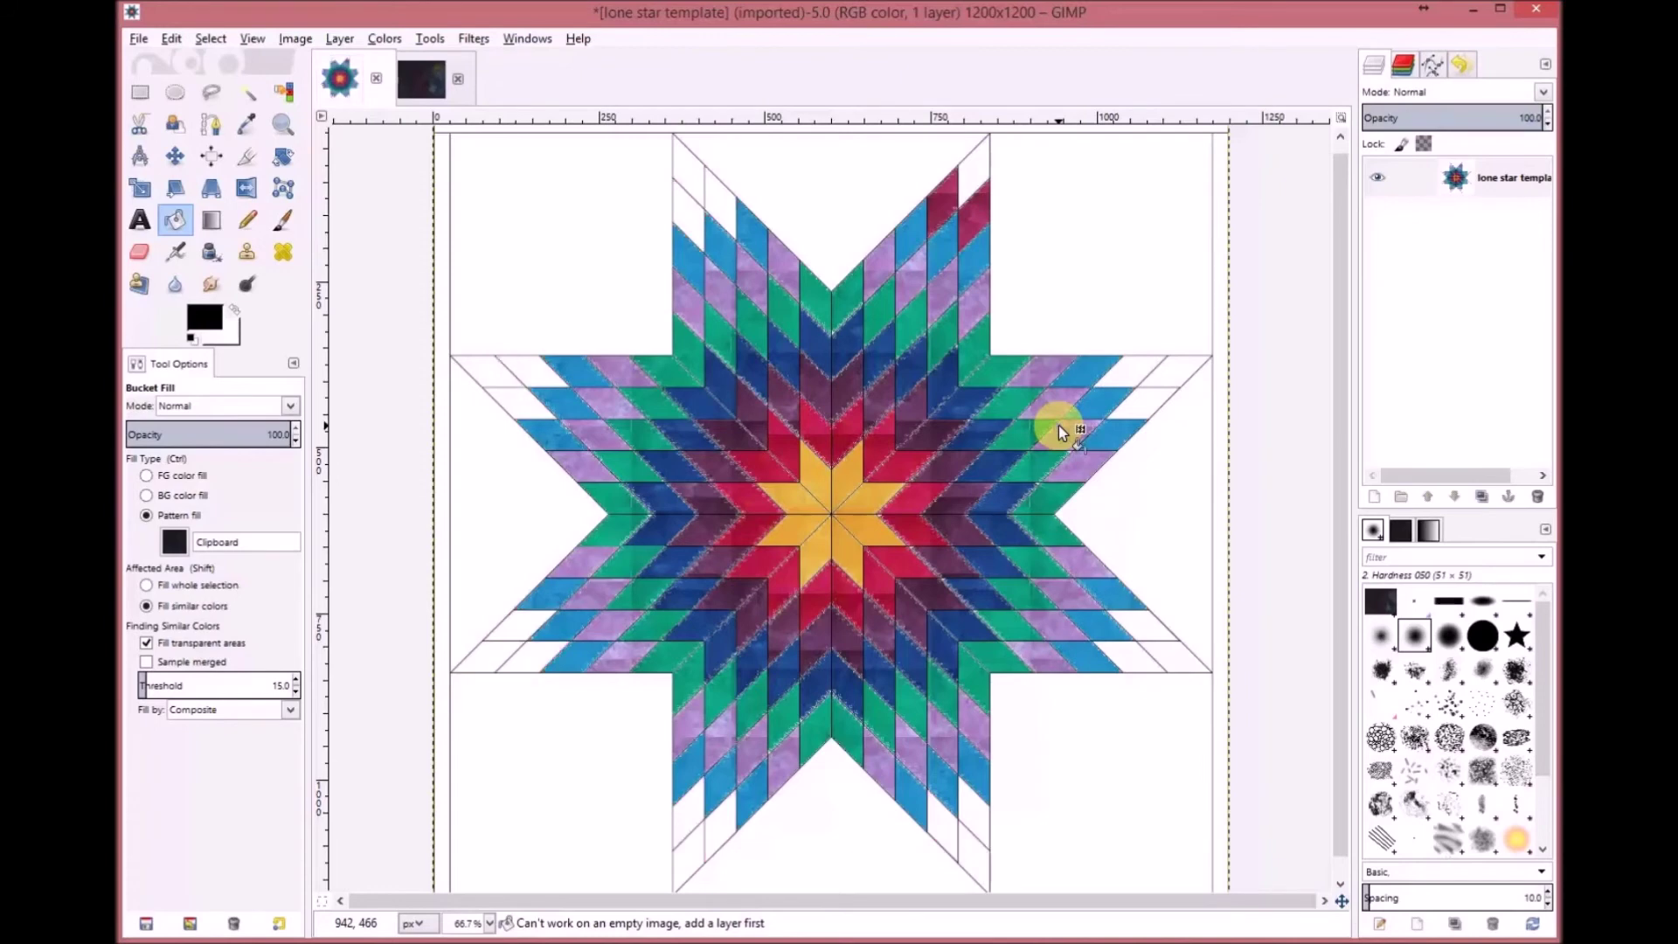
pyautogui.hotkey('ctrl', 'z')
pyautogui.hotkey('ctrl', 'z')
pyautogui.hotkey('ctrl', 'z')
pyautogui.hotkey('ctrl', 'z')
pyautogui.hotkey('ctrl', 'z')
pyautogui.hotkey('ctrl', 'z')
pyautogui.hotkey('ctrl', 'z')
pyautogui.hotkey('ctrl', 'z')
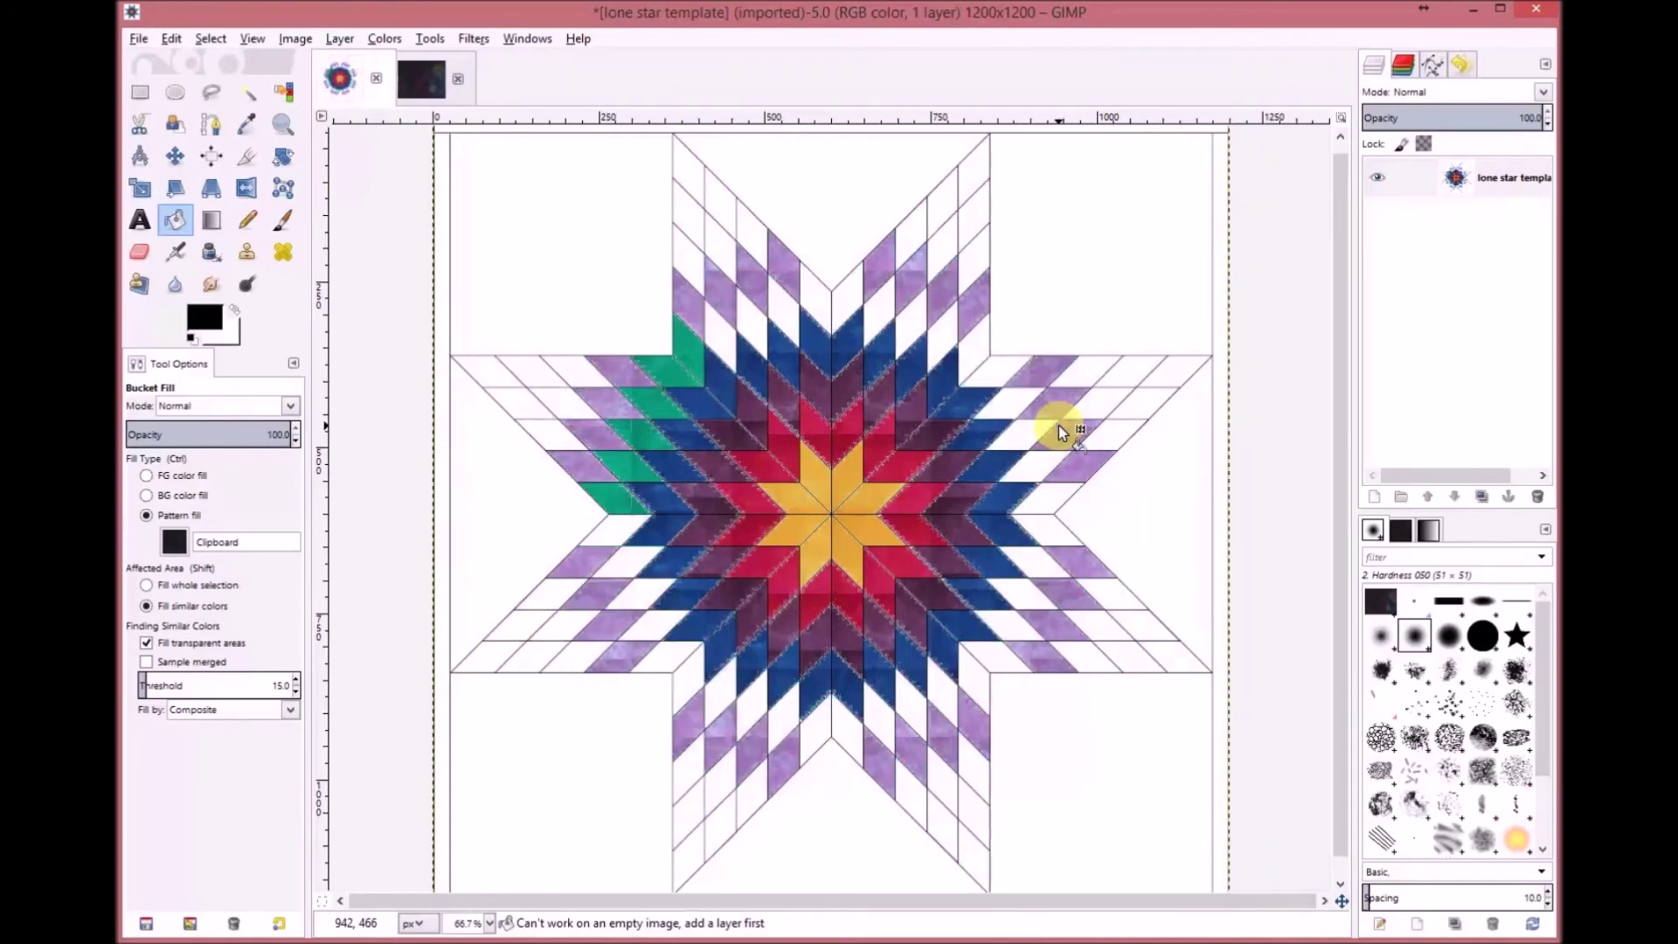
pyautogui.hotkey('ctrl', 'z')
pyautogui.hotkey('ctrl', 'z')
pyautogui.hotkey('ctrl', 'z')
pyautogui.hotkey('ctrl', 'z')
pyautogui.hotkey('ctrl', 'z')
pyautogui.hotkey('ctrl', 'z')
pyautogui.hotkey('ctrl', 'z')
pyautogui.hotkey('ctrl', 'z')
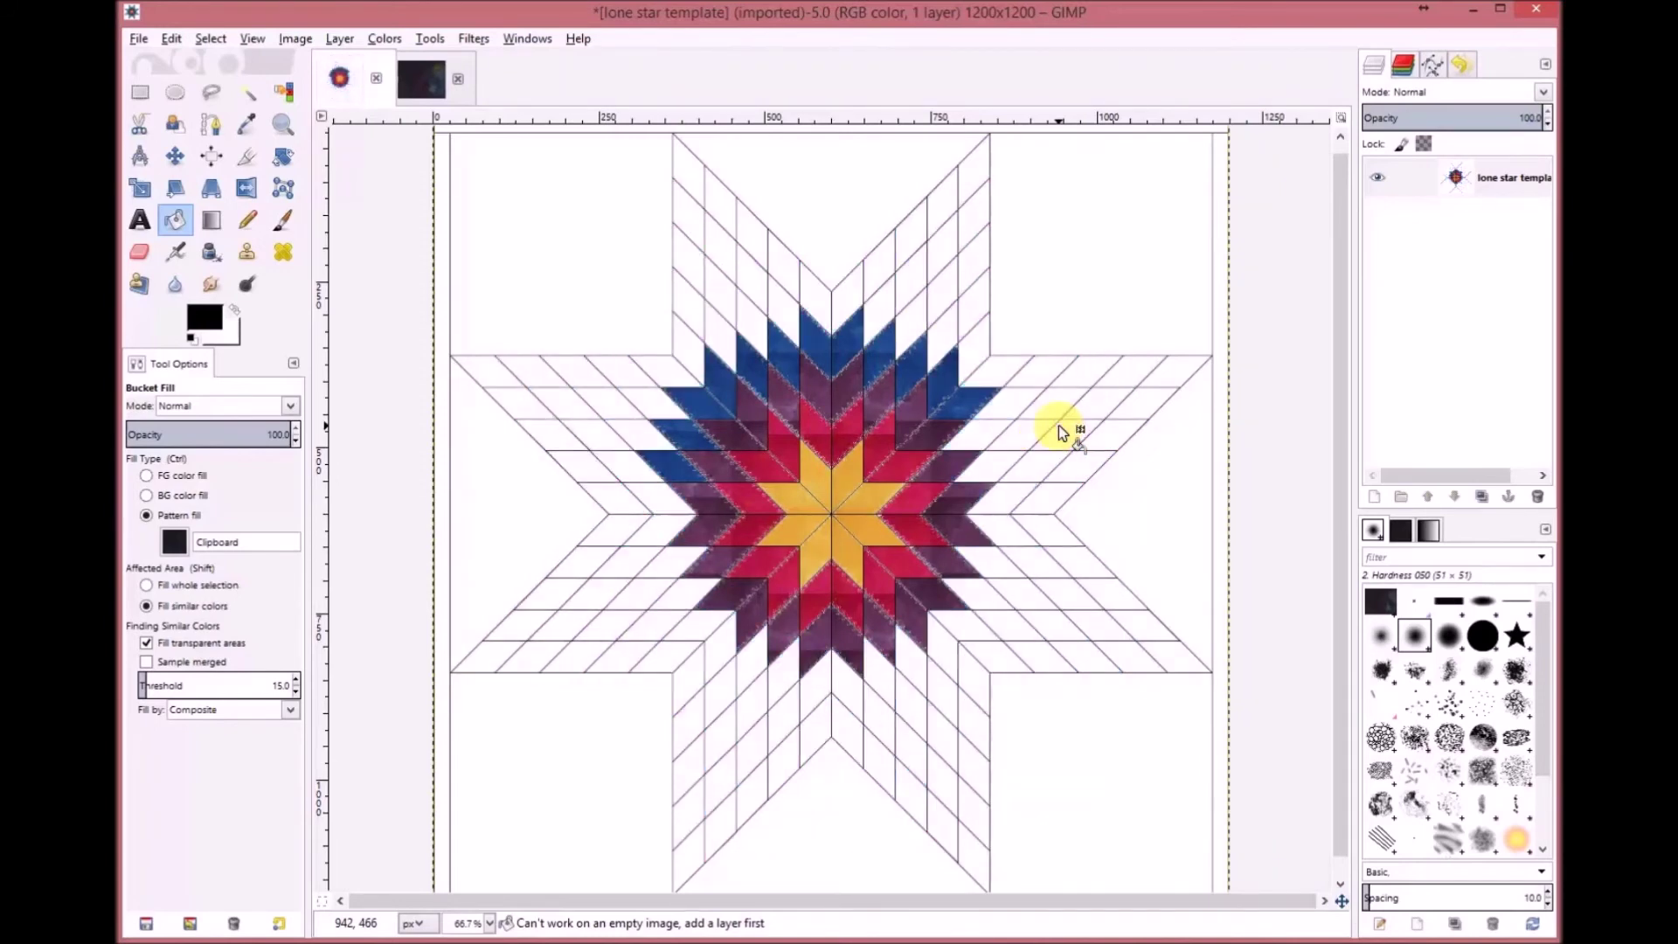
pyautogui.hotkey('ctrl', 'z')
pyautogui.hotkey('ctrl', 'z')
pyautogui.hotkey('ctrl', 'z')
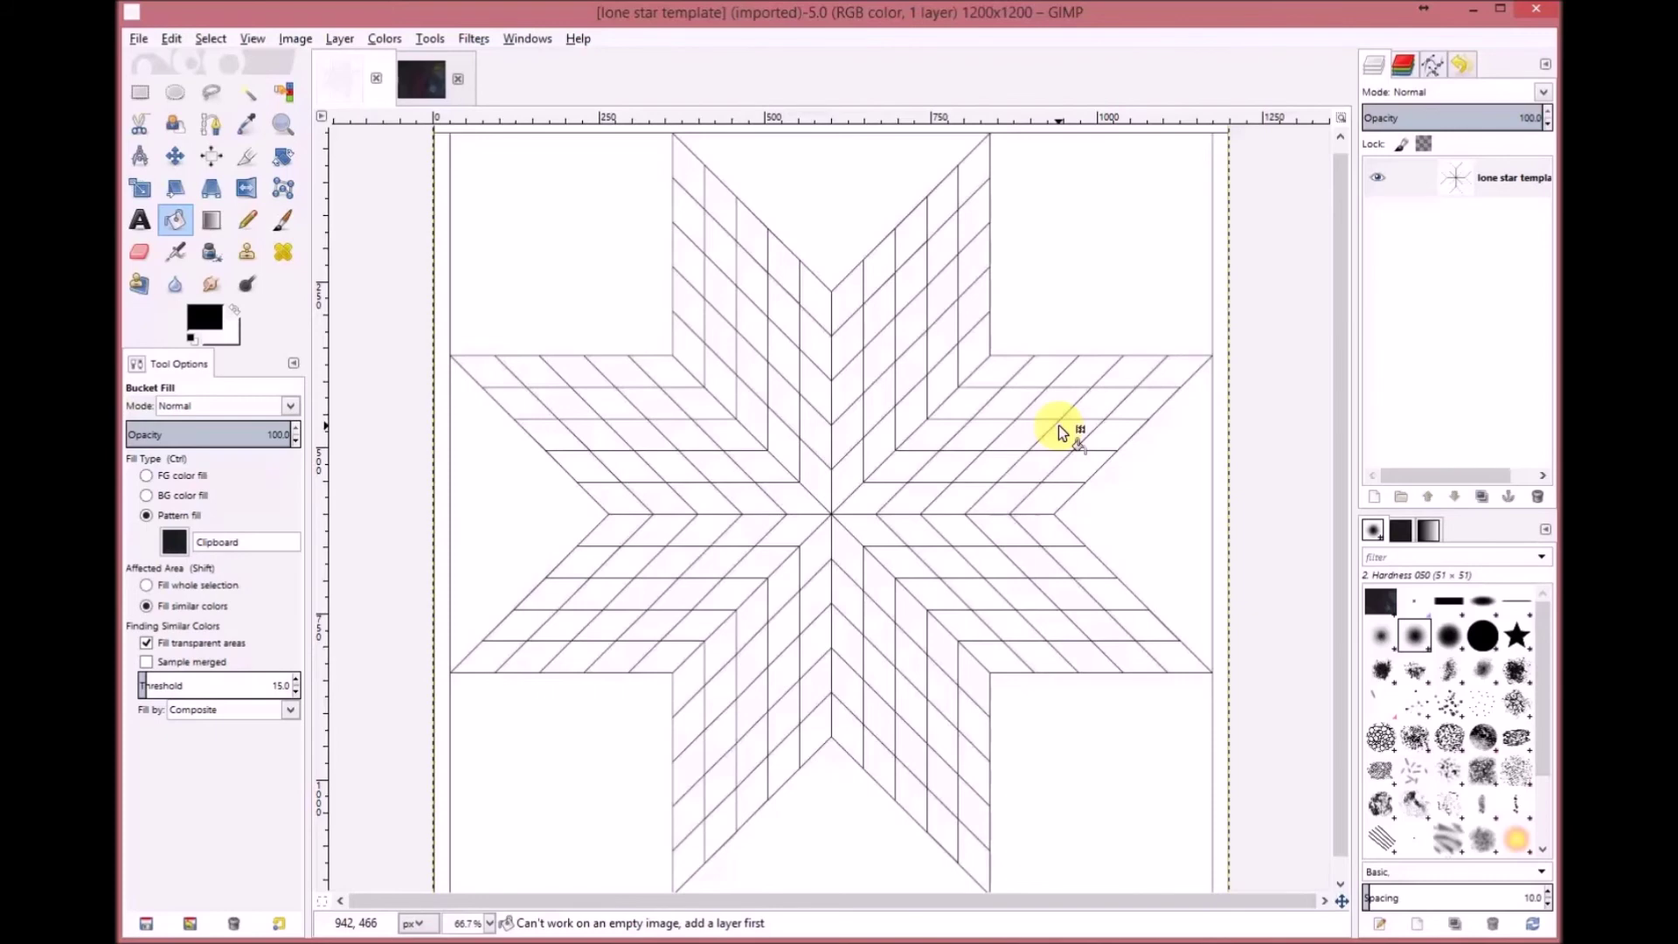
# Step: Redo all fabric fills and the dark background, then remove the dark fill from the centre diamonds
pyautogui.hotkey('ctrl', 'y')
pyautogui.hotkey('ctrl', 'y')
pyautogui.hotkey('ctrl', 'y')
pyautogui.hotkey('ctrl', 'y')
pyautogui.hotkey('ctrl', 'y')
pyautogui.hotkey('ctrl', 'y')
pyautogui.hotkey('ctrl', 'y')
pyautogui.hotkey('ctrl', 'y')
pyautogui.hotkey('ctrl', 'y')
pyautogui.hotkey('ctrl', 'y')
pyautogui.hotkey('ctrl', 'y')
pyautogui.hotkey('ctrl', 'y')
pyautogui.hotkey('ctrl', 'y')
pyautogui.hotkey('ctrl', 'y')
pyautogui.hotkey('ctrl', 'y')
pyautogui.hotkey('ctrl', 'y')
pyautogui.hotkey('ctrl', 'y')
pyautogui.hotkey('ctrl', 'y')
pyautogui.hotkey('ctrl', 'y')
pyautogui.hotkey('ctrl', 'y')
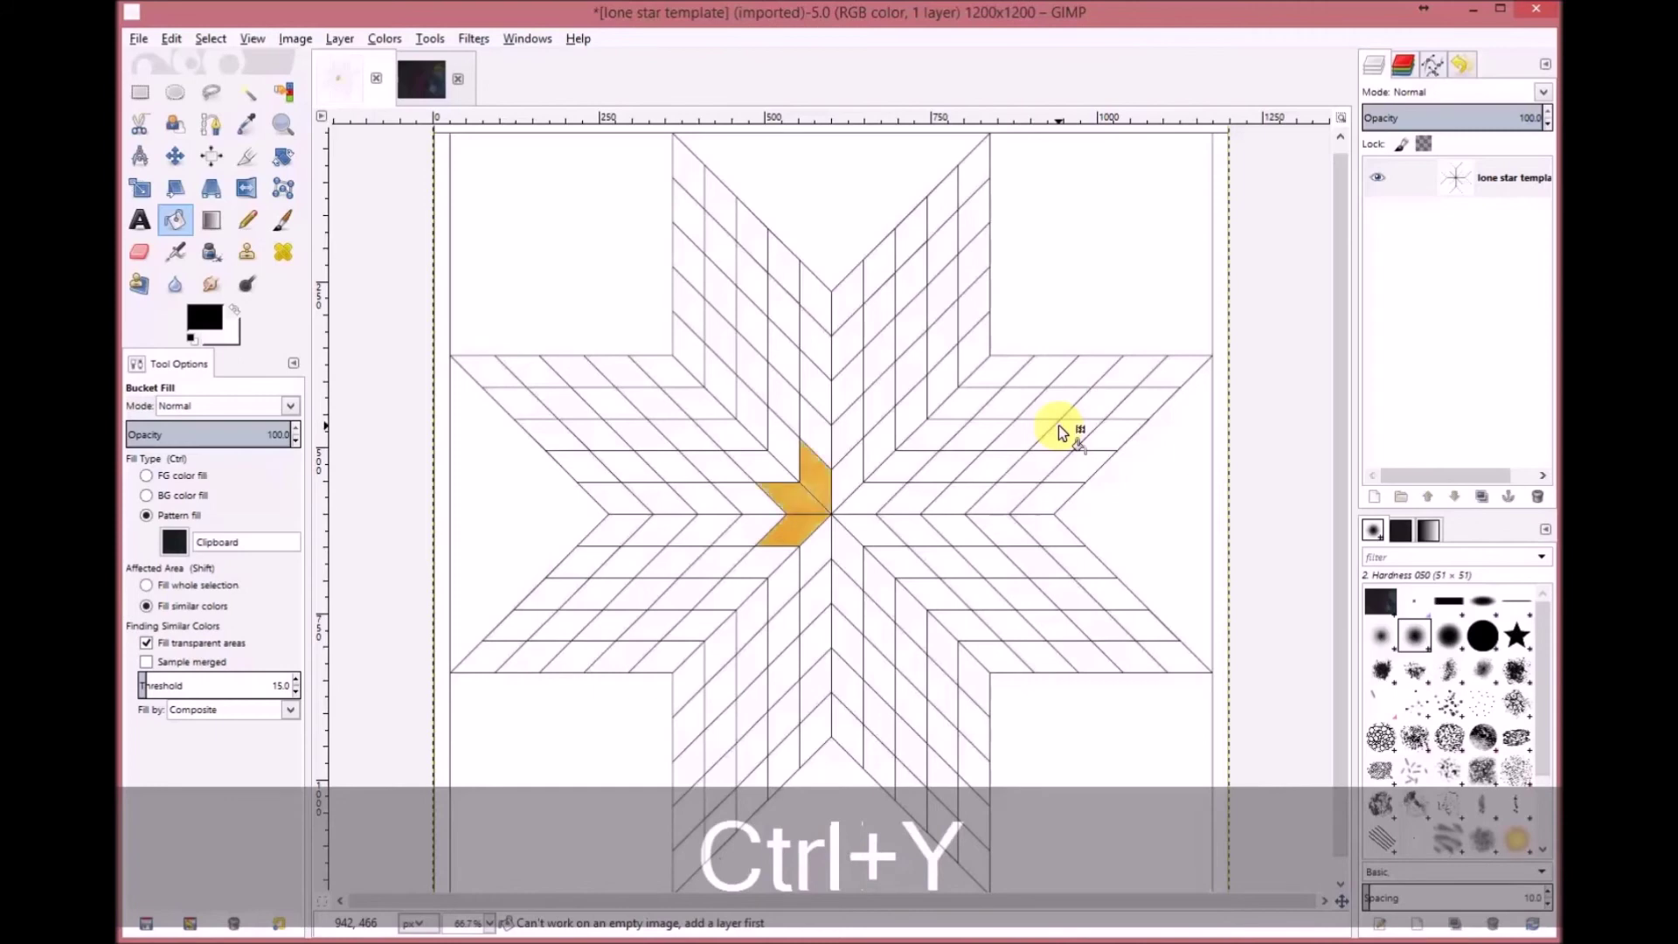
pyautogui.hotkey('ctrl', 'y')
pyautogui.hotkey('ctrl', 'y')
pyautogui.hotkey('ctrl', 'y')
pyautogui.hotkey('ctrl', 'y')
pyautogui.hotkey('ctrl', 'y')
pyautogui.hotkey('ctrl', 'y')
pyautogui.hotkey('ctrl', 'y')
pyautogui.hotkey('ctrl', 'y')
pyautogui.hotkey('ctrl', 'y')
pyautogui.hotkey('ctrl', 'y')
pyautogui.hotkey('ctrl', 'y')
pyautogui.hotkey('ctrl', 'y')
pyautogui.hotkey('ctrl', 'y')
pyautogui.hotkey('ctrl', 'y')
pyautogui.hotkey('ctrl', 'y')
pyautogui.hotkey('ctrl', 'y')
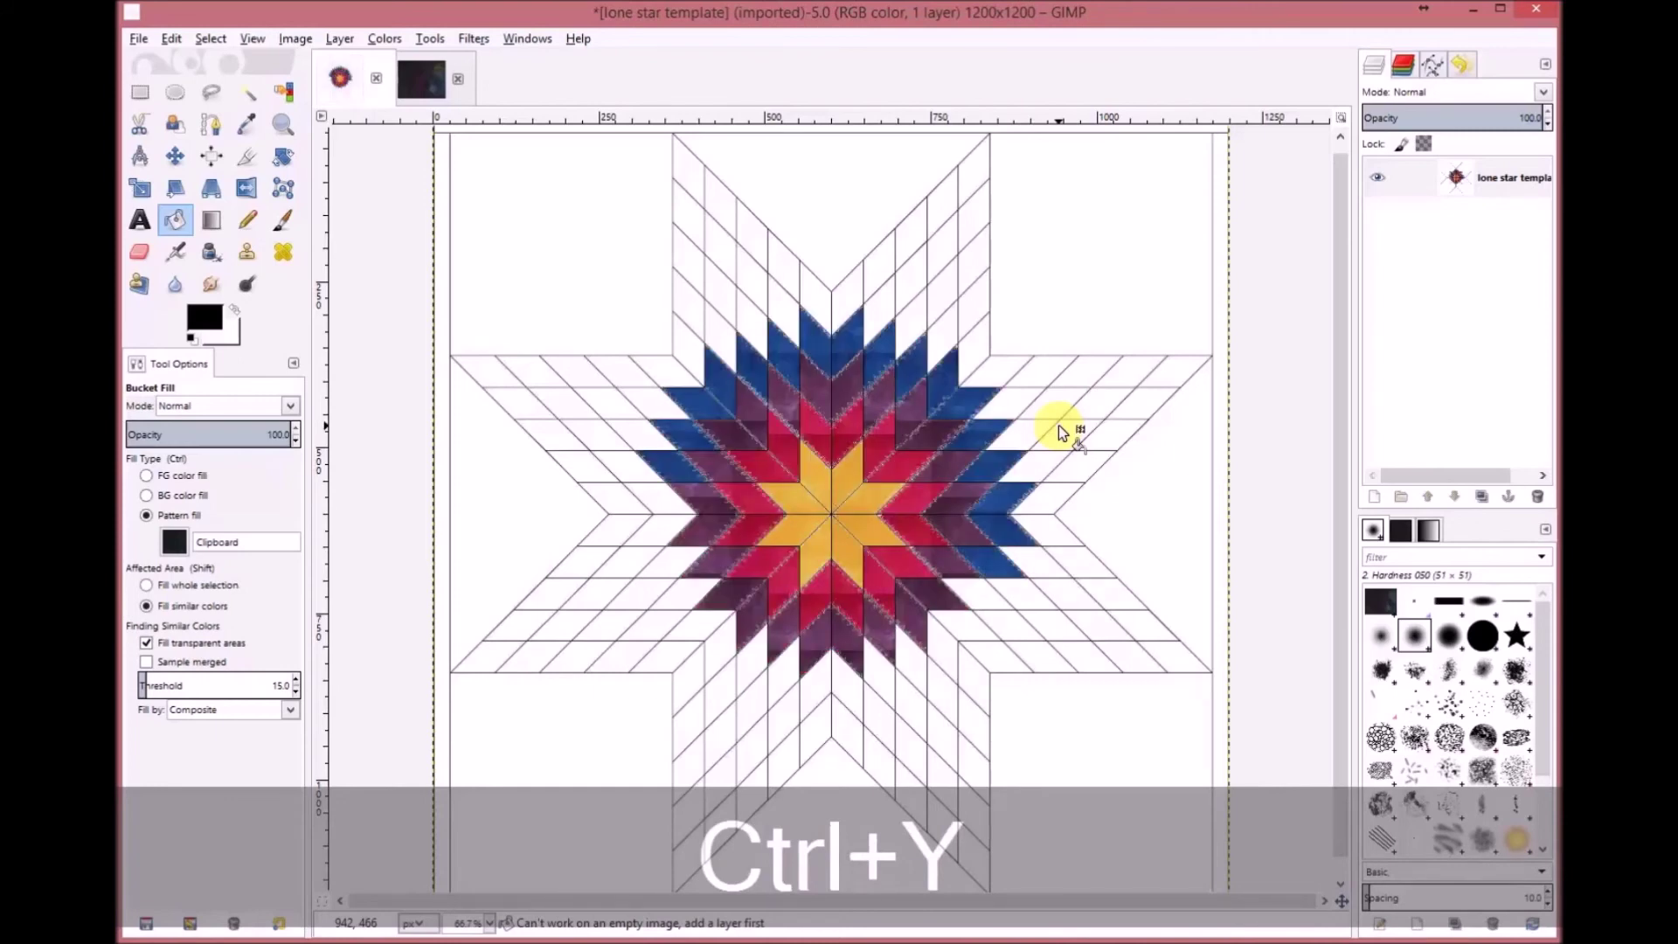
pyautogui.hotkey('ctrl', 'y')
pyautogui.hotkey('ctrl', 'y')
pyautogui.hotkey('ctrl', 'y')
pyautogui.hotkey('ctrl', 'y')
pyautogui.hotkey('ctrl', 'y')
pyautogui.hotkey('ctrl', 'y')
pyautogui.hotkey('ctrl', 'y')
pyautogui.hotkey('ctrl', 'y')
pyautogui.hotkey('ctrl', 'y')
pyautogui.hotkey('ctrl', 'y')
pyautogui.hotkey('ctrl', 'y')
pyautogui.hotkey('ctrl', 'y')
pyautogui.hotkey('ctrl', 'y')
pyautogui.hotkey('ctrl', 'y')
pyautogui.hotkey('ctrl', 'y')
pyautogui.hotkey('ctrl', 'y')
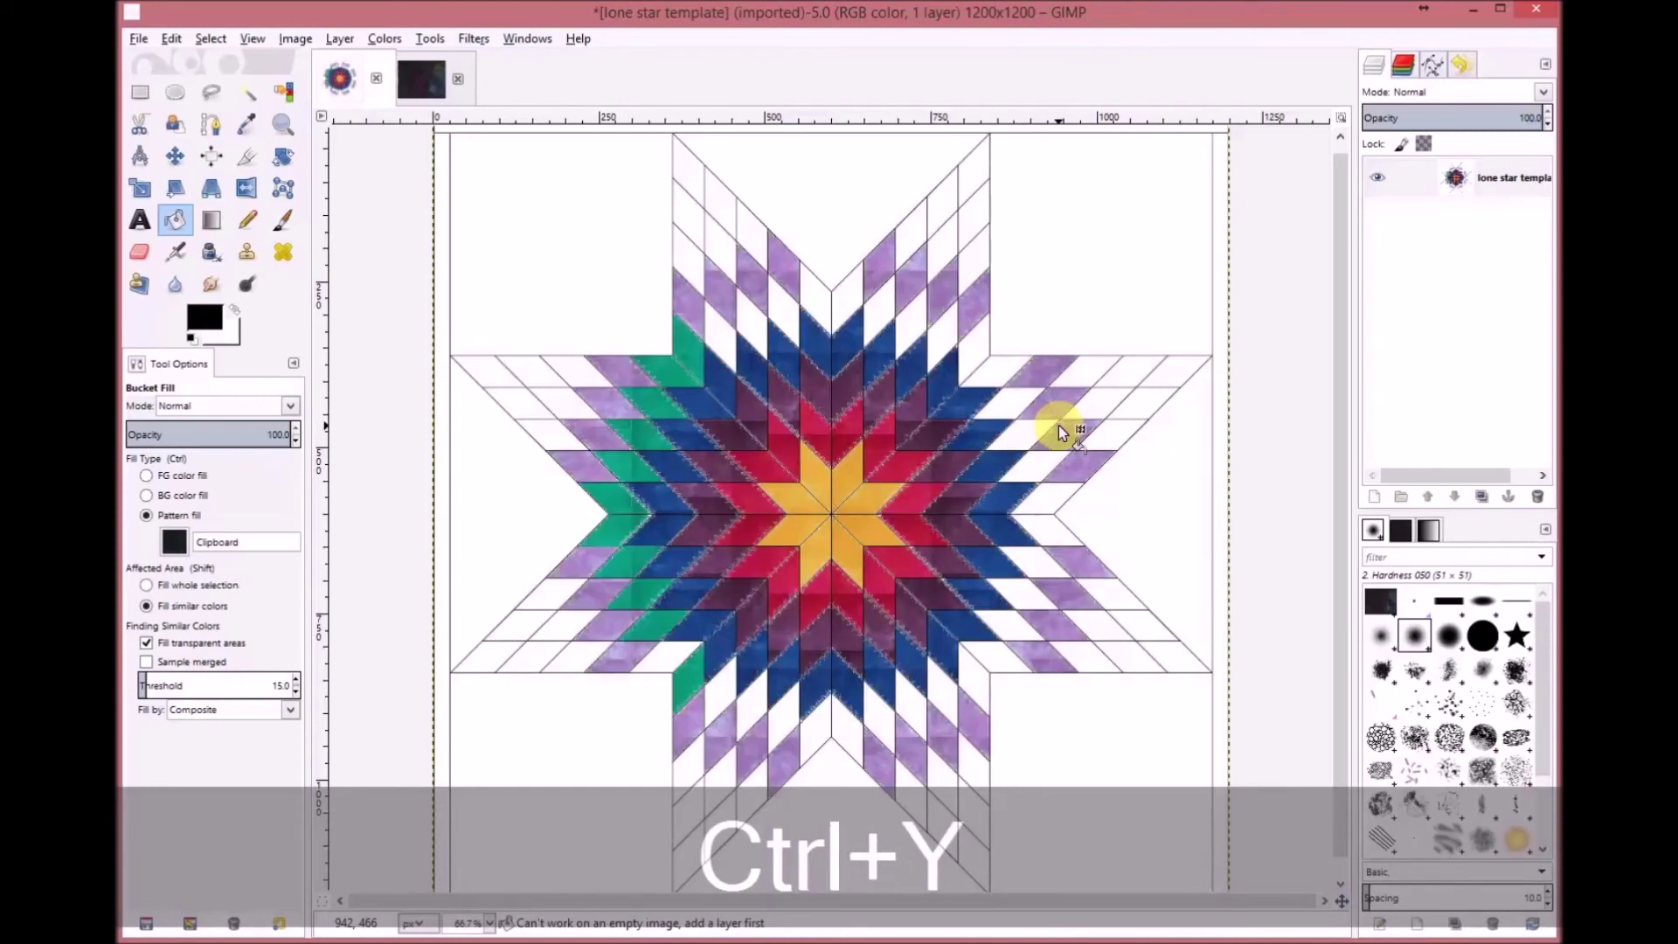
pyautogui.hotkey('ctrl', 'y')
pyautogui.hotkey('ctrl', 'y')
pyautogui.hotkey('ctrl', 'y')
pyautogui.hotkey('ctrl', 'y')
pyautogui.hotkey('ctrl', 'y')
pyautogui.hotkey('ctrl', 'y')
pyautogui.hotkey('ctrl', 'y')
pyautogui.hotkey('ctrl', 'y')
pyautogui.hotkey('ctrl', 'y')
pyautogui.hotkey('ctrl', 'y')
pyautogui.hotkey('ctrl', 'y')
pyautogui.hotkey('ctrl', 'y')
pyautogui.hotkey('ctrl', 'y')
pyautogui.hotkey('ctrl', 'y')
pyautogui.hotkey('ctrl', 'y')
pyautogui.hotkey('ctrl', 'y')
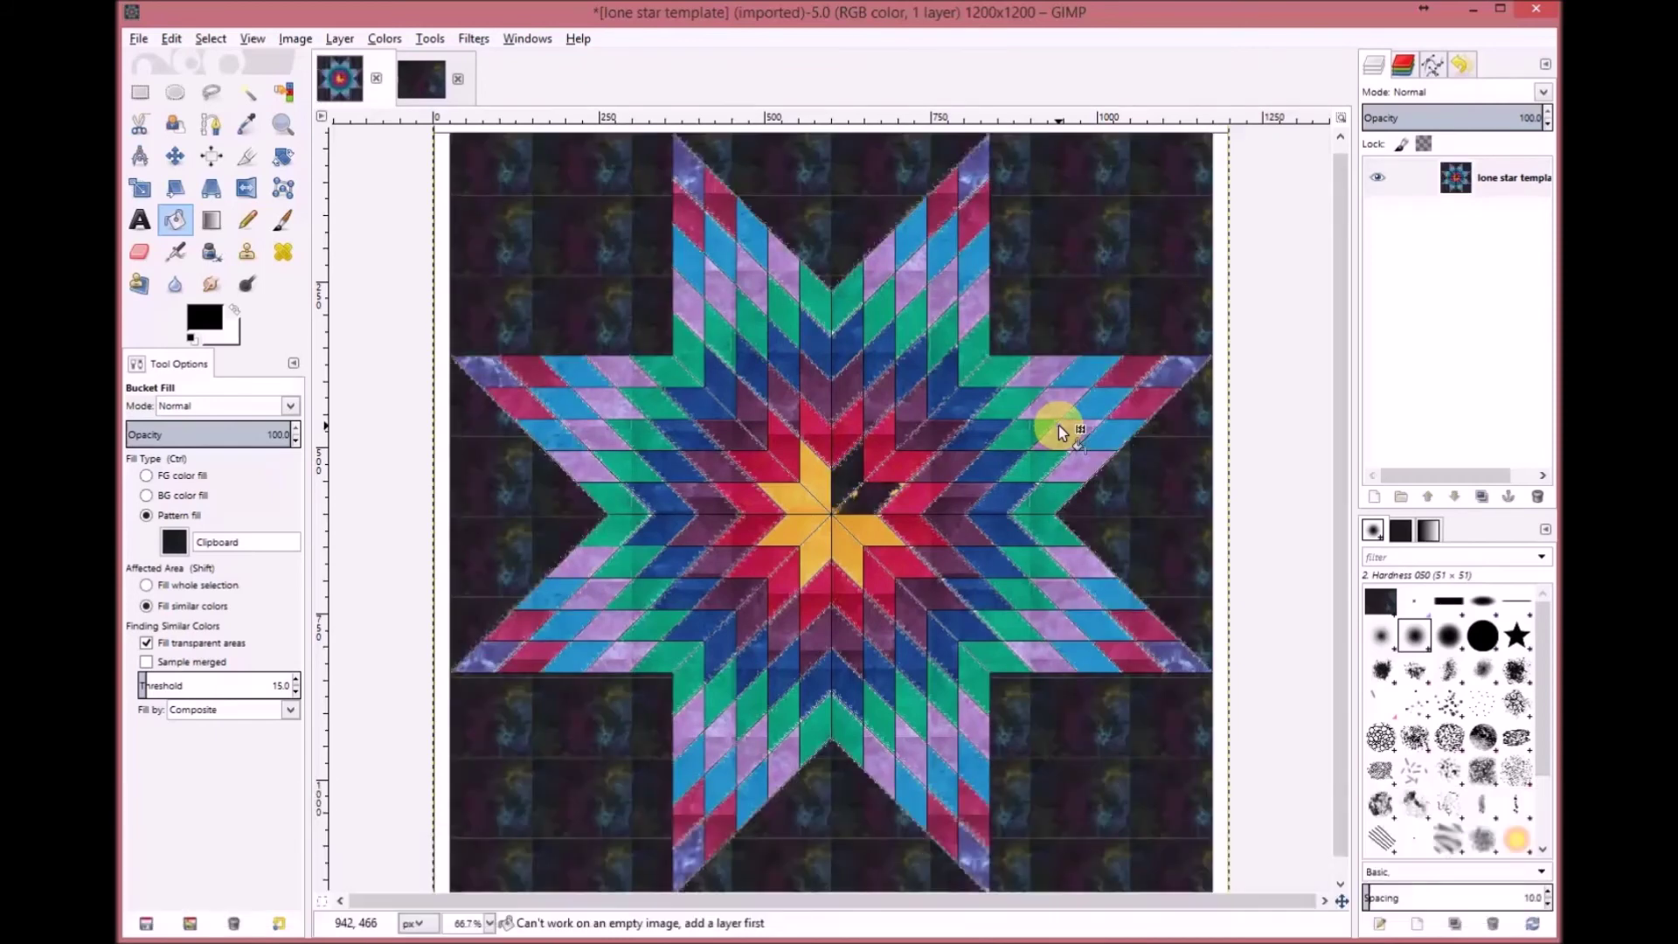
pyautogui.hotkey('ctrl', 'z')
pyautogui.hotkey('ctrl', 'z')
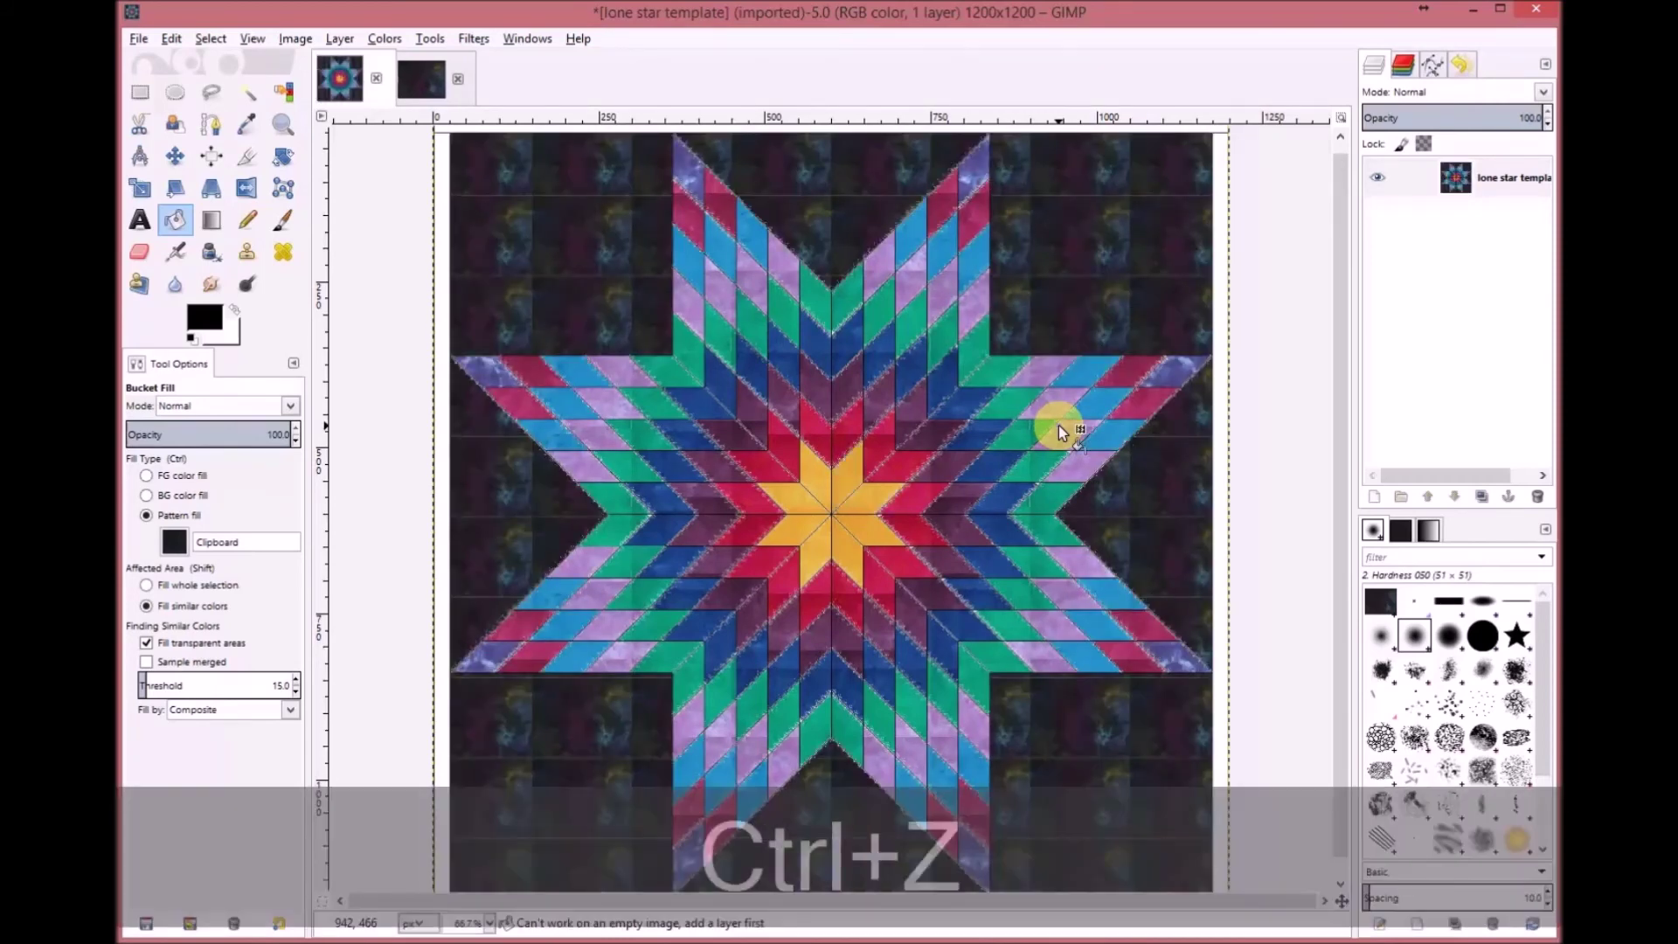